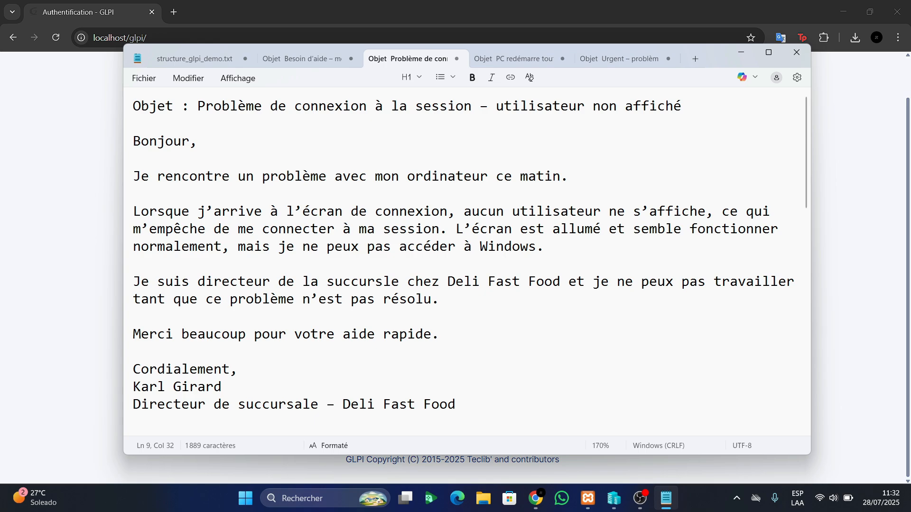
Select the full e-mail text from the subject line "Problème de connexion à la session – utilisateur non affiché" through the signature
key(ctrl+Home)
key(shift+Down)
key(shift+Down)
key(shift+Down)
key(shift+Down)
key(shift+Down)
key(shift+Down)
key(shift+Down)
key(shift+Down)
key(shift+Down)
key(shift+Down)
key(shift+Down)
key(shift+Down)
key(shift+Down)
key(shift+Down)
key(shift+Down)
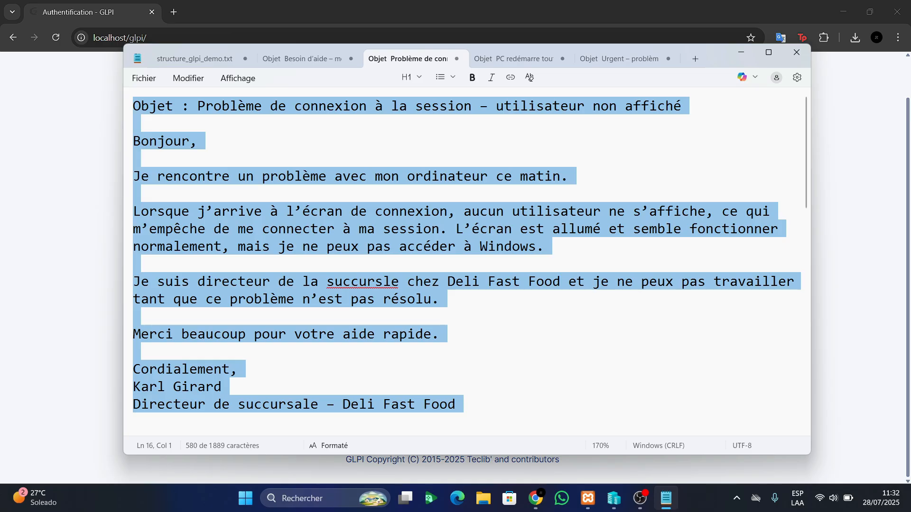
Copy the login marked "3" under G-Users from the structure_glpi_demo.txt account list
click(195, 59)
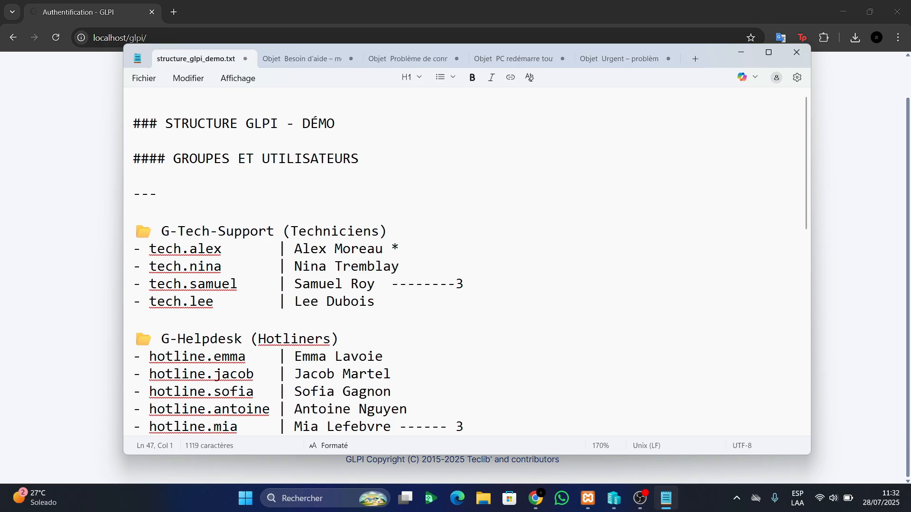
scroll(469, 261, down, 10)
scroll(469, 261, up, 2)
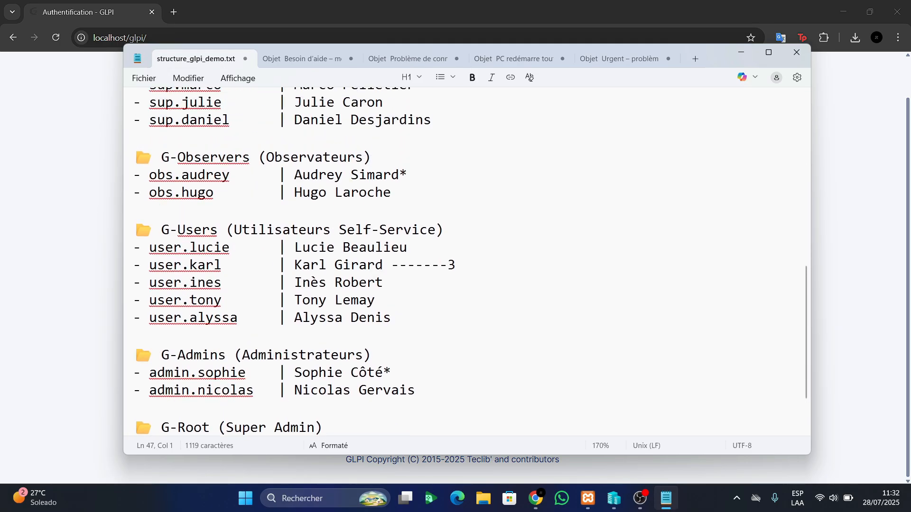
drag(222, 264, 149, 265)
key(ctrl+c)
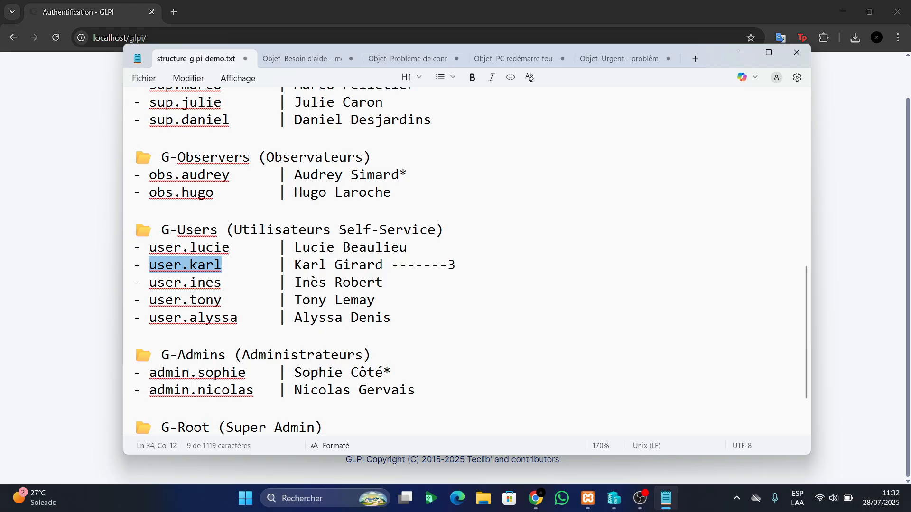
Switch to GLPI and log in with the copied user identifier and the account password
key(alt+Tab)
key(ctrl+v)
key(Tab)
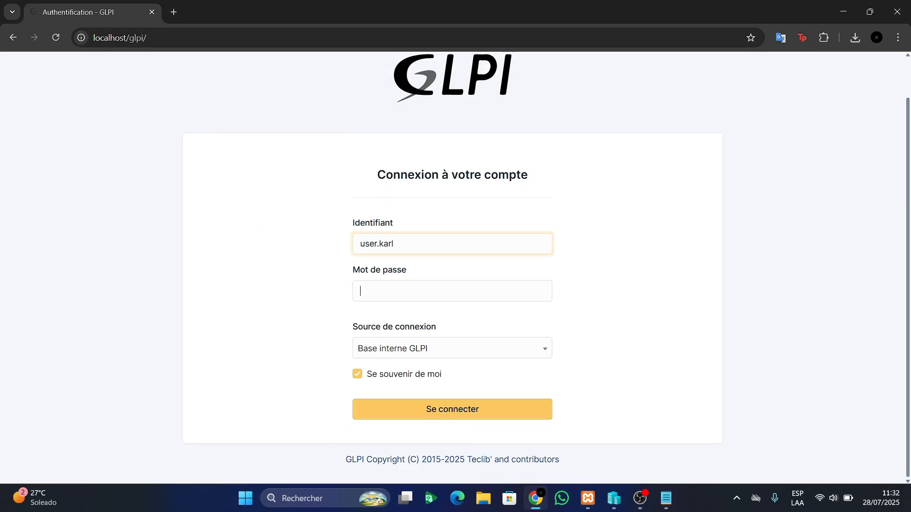
text(••••••)
key(Return)
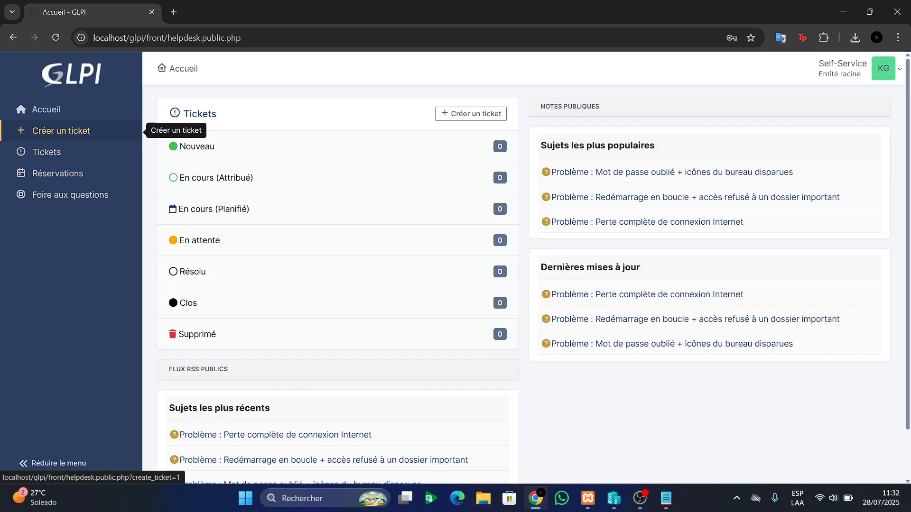
Start a new ticket, keeping the type Incident, and set its urgency to Haute
click(61, 131)
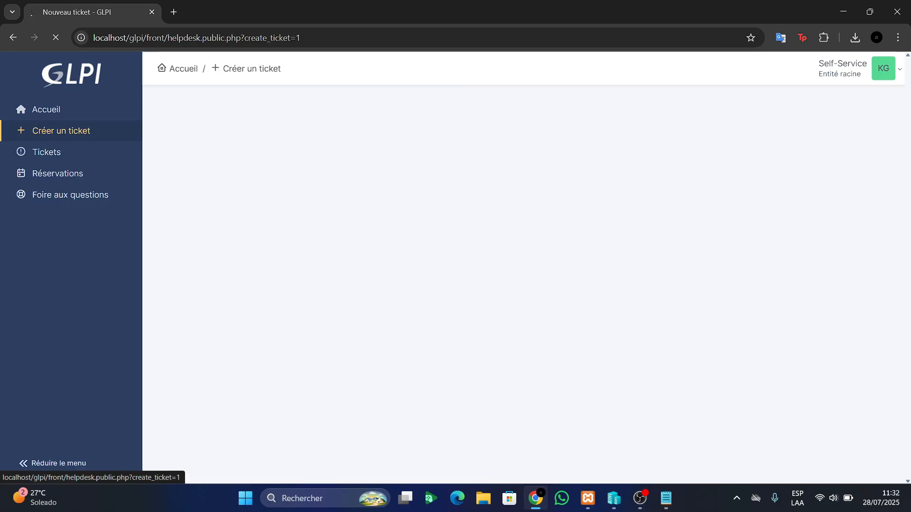
click(446, 185)
click(446, 185)
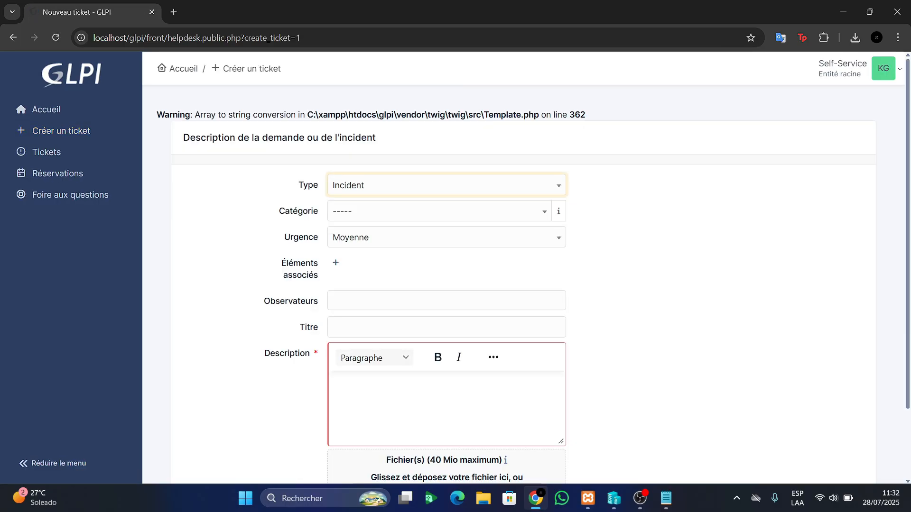
click(446, 237)
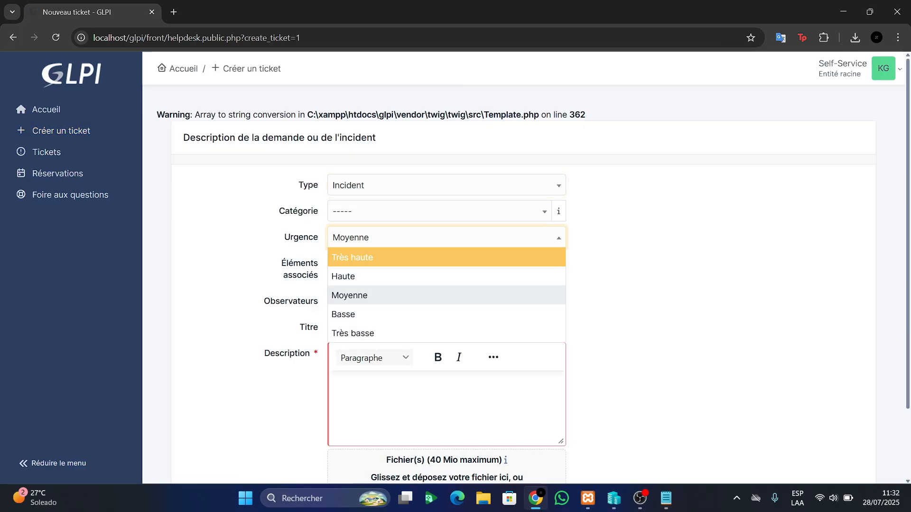
key(Up)
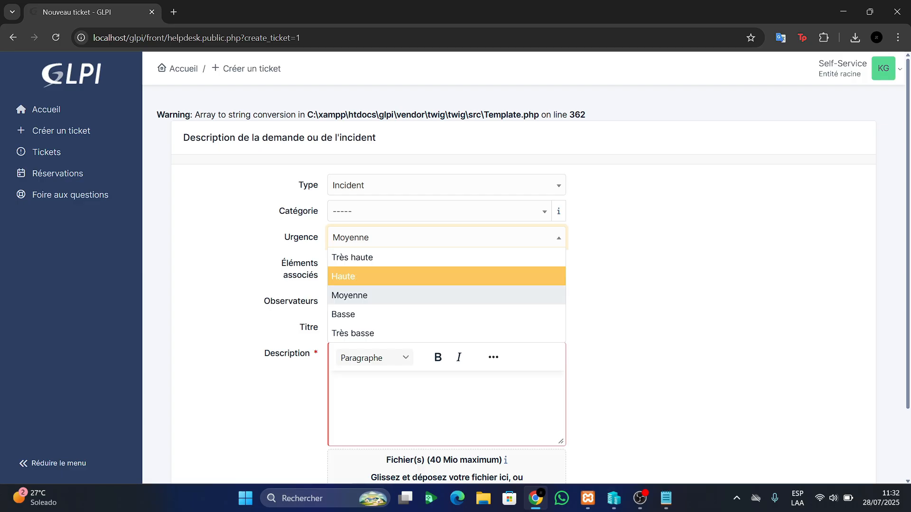
key(Return)
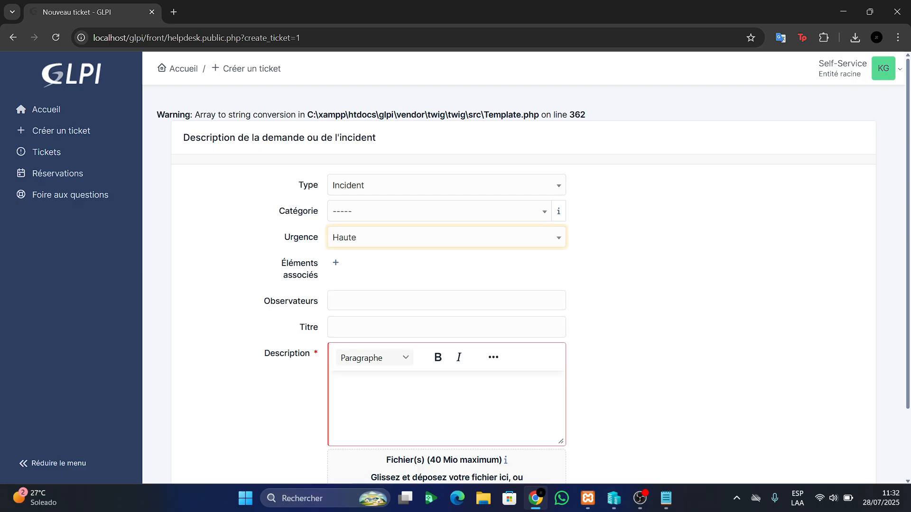
Add the G-Observers group as the ticket's observer and go to the description
scroll(445, 241, down, 1)
click(446, 241)
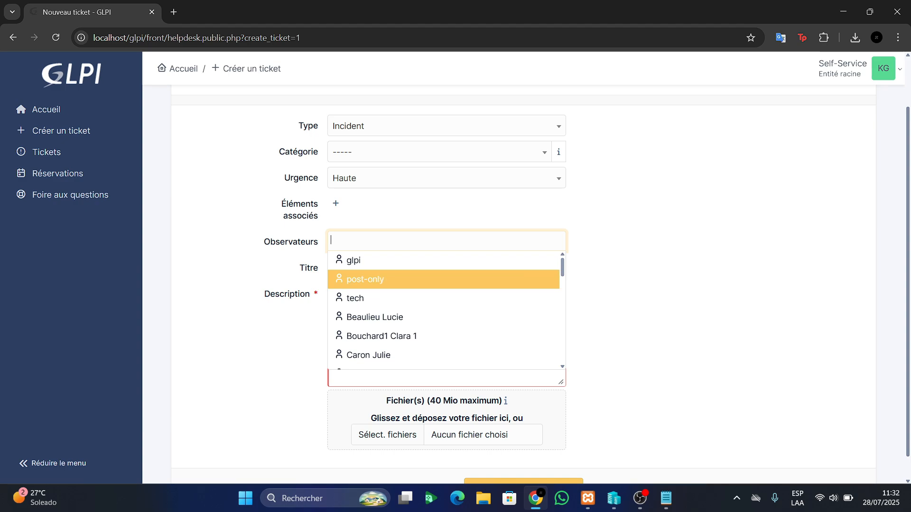
drag(562, 272, 562, 358)
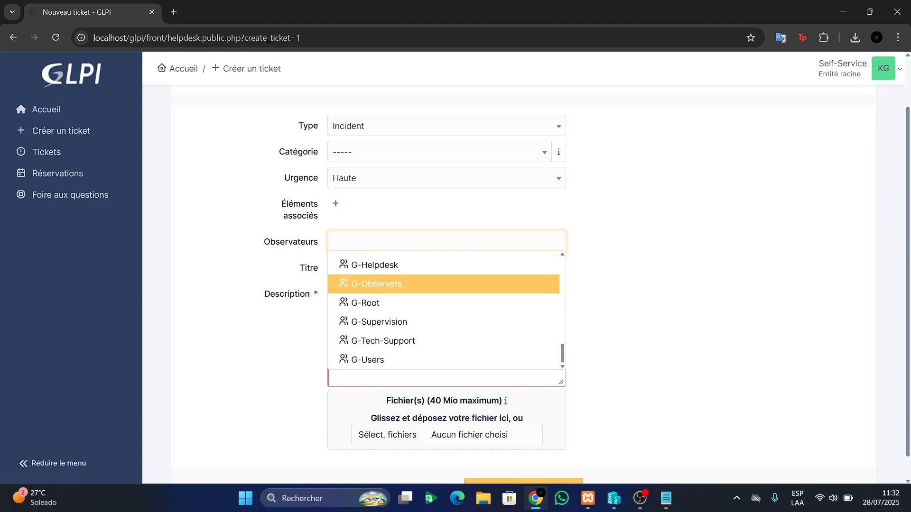
click(380, 283)
key(Tab)
key(Tab)
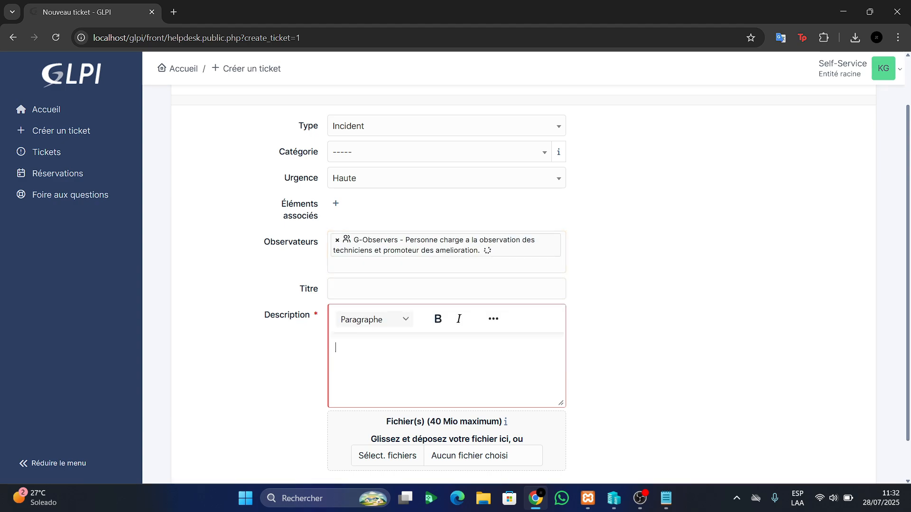
text(user.karl)
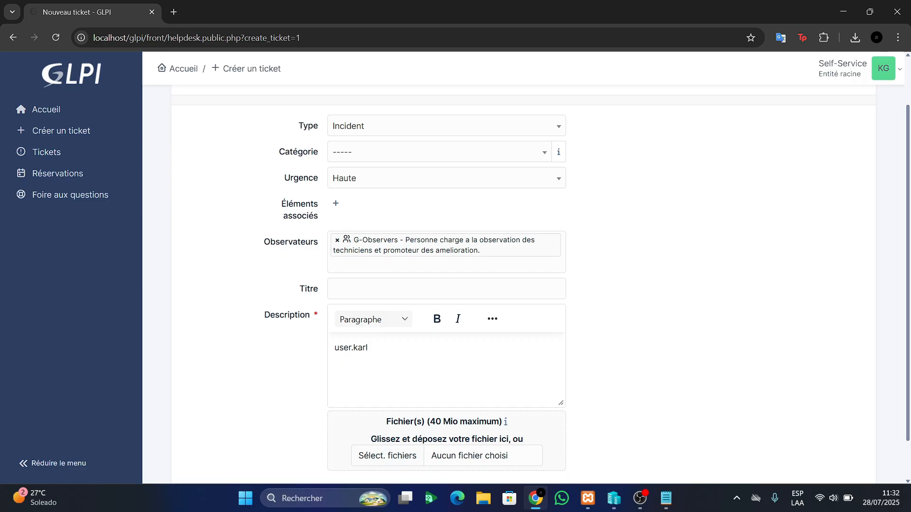
key(BackSpace)
key(BackSpace)
key(BackSpace)
key(BackSpace)
key(BackSpace)
key(BackSpace)
key(BackSpace)
key(BackSpace)
key(BackSpace)
Copy the selected session connection problem e-mail from Notepad into the GLPI ticket's description
key(alt+Tab)
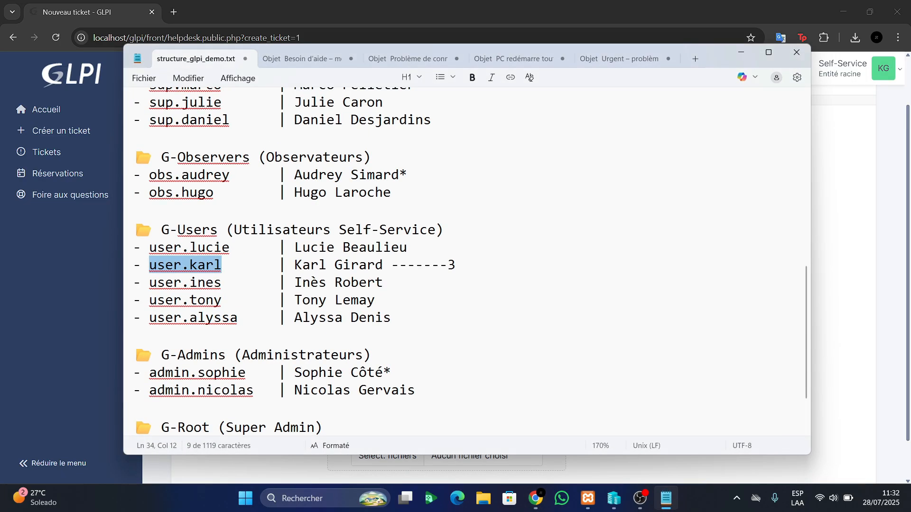
key(ctrl+Tab)
key(ctrl+Tab)
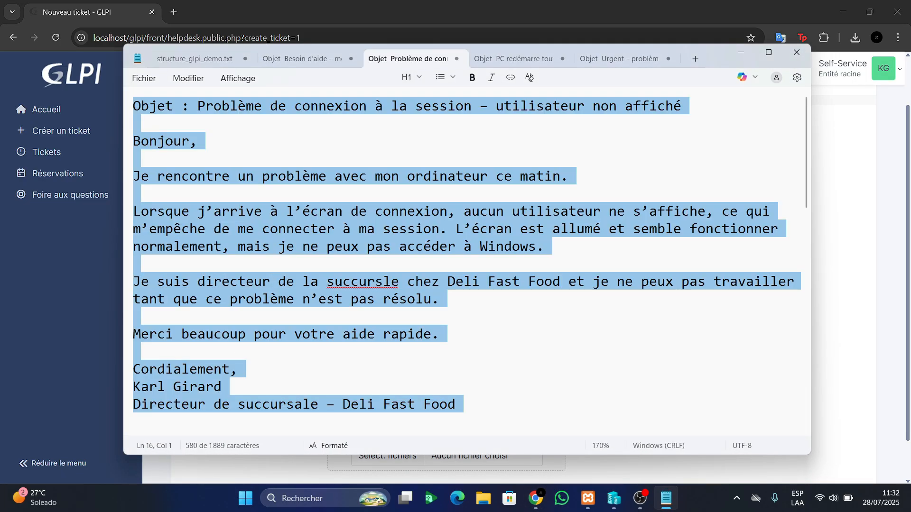
key(ctrl+c)
key(alt+Tab)
key(ctrl+v)
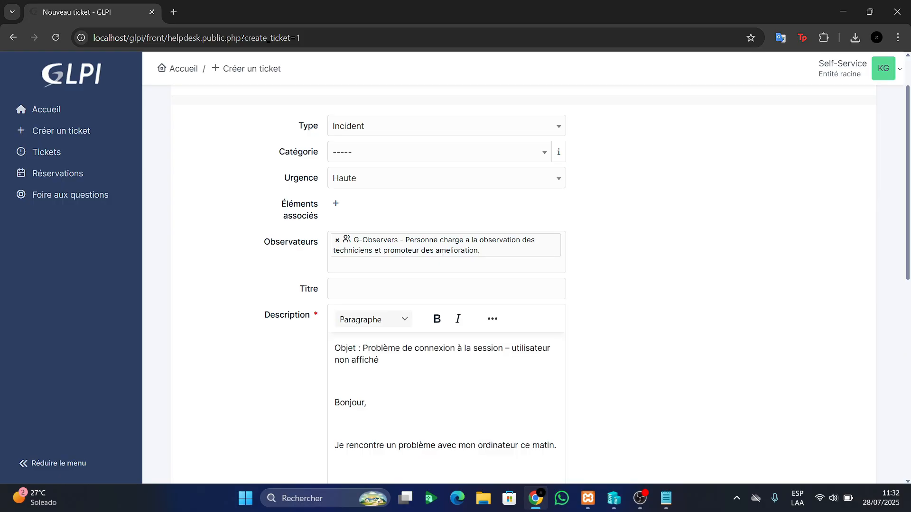
Move the "Objet : Problème de connexion à la session – utilisateur non affiché" line from the description to the ticket title
scroll(445, 284, up, 4)
triple_click(442, 325)
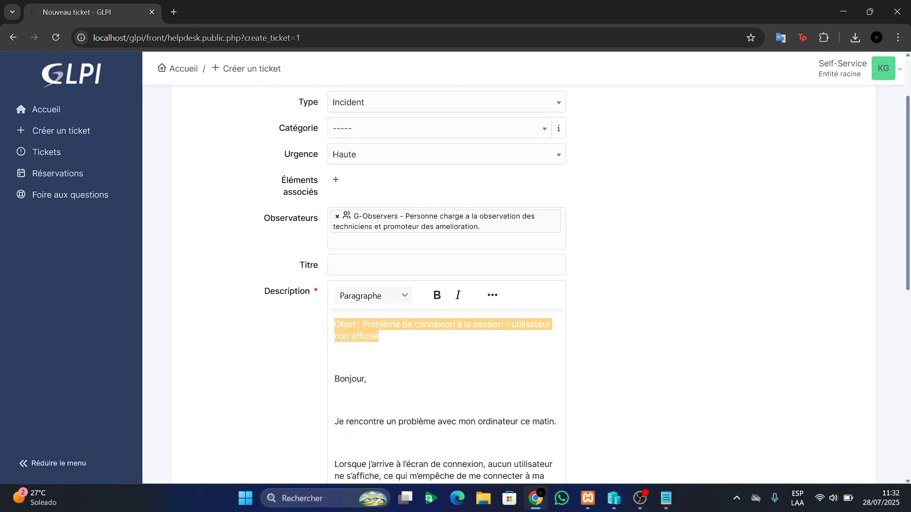
key(ctrl+x)
click(446, 265)
key(ctrl+v)
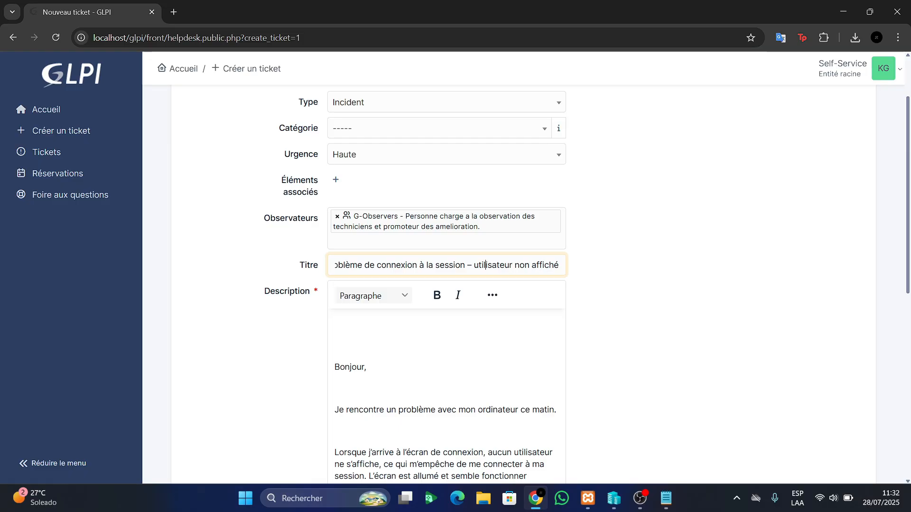
Remove the "Objet : " prefix from the start of the ticket title
key(Left)
key(Left)
key(Left)
key(Left)
key(Left)
key(Left)
key(Left)
key(Left)
key(Left)
key(Left)
key(Left)
key(Left)
key(Left)
key(Left)
key(Left)
key(Left)
key(Left)
key(Left)
key(Left)
key(Left)
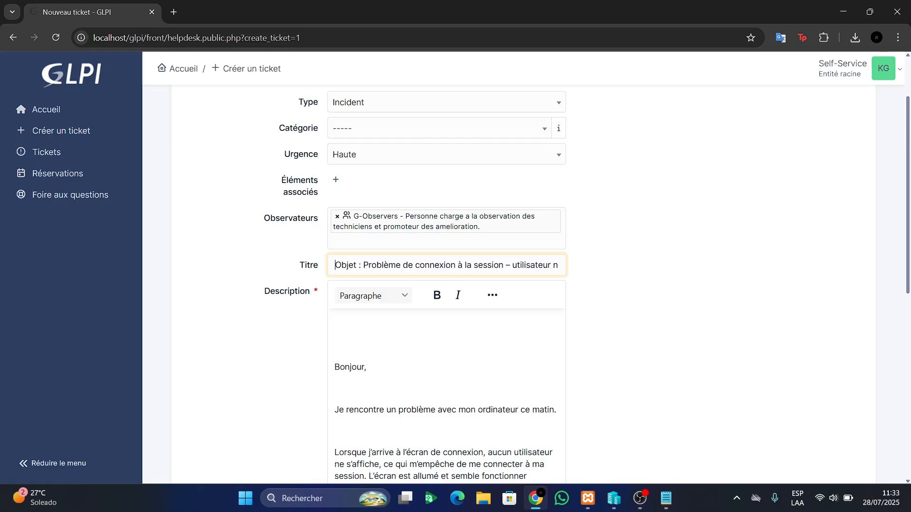
key(shift+Right)
key(shift+Right)
key(shift+Right)
key(shift+Right)
key(shift+Right)
key(shift+Right)
key(shift+Right)
key(shift+Right)
key(BackSpace)
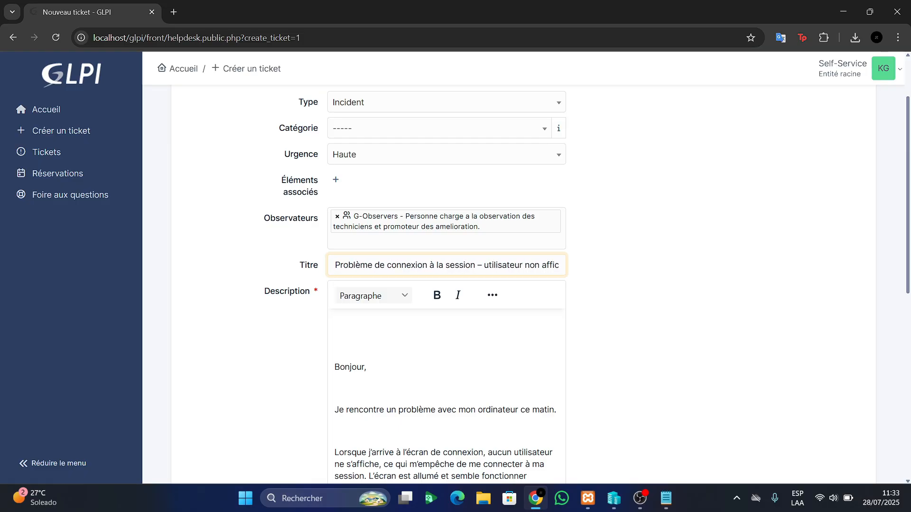
Submit the completed incident request and dismiss the information notification
scroll(446, 380, down, 8)
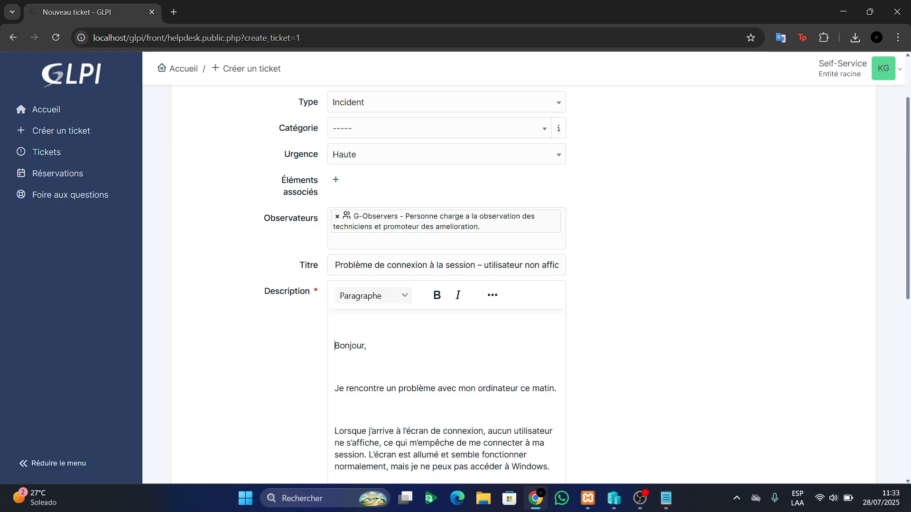
scroll(493, 379, up, 1)
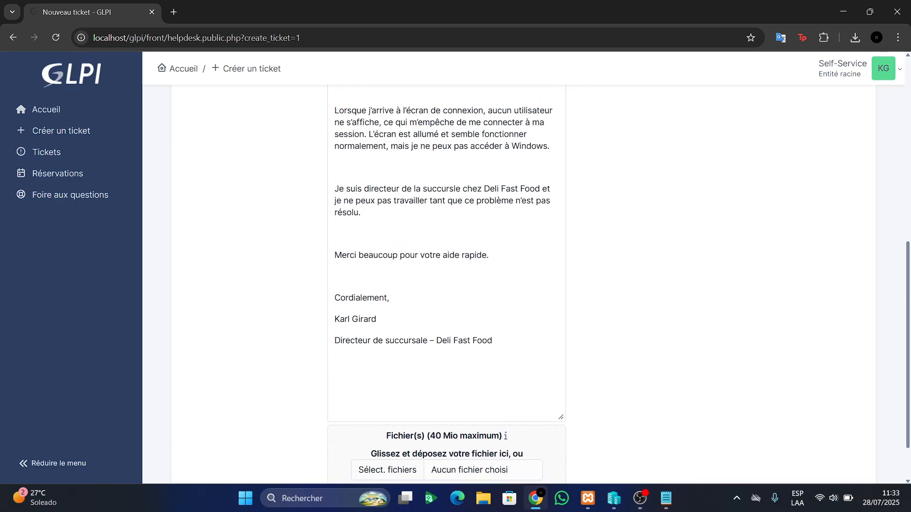
scroll(493, 379, down, 1)
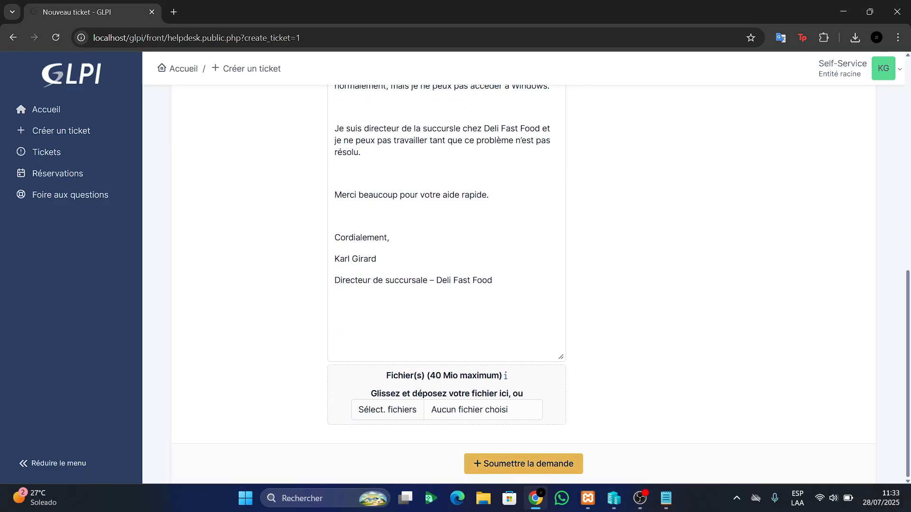
click(523, 464)
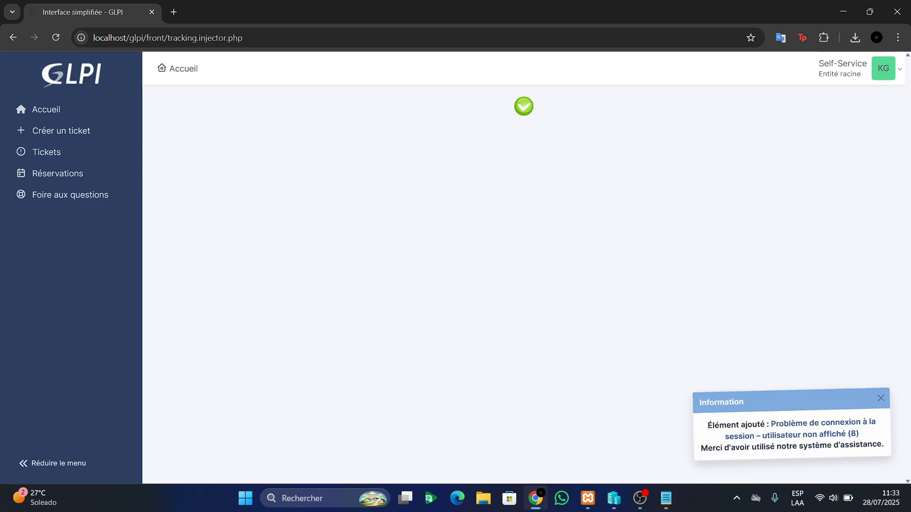
click(886, 399)
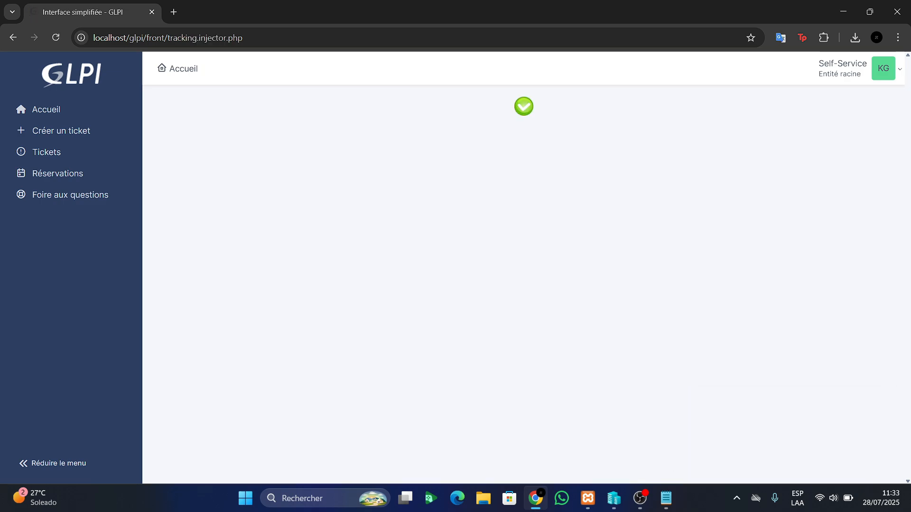
Display the list of the account's tickets and log out of the self-service session
click(60, 130)
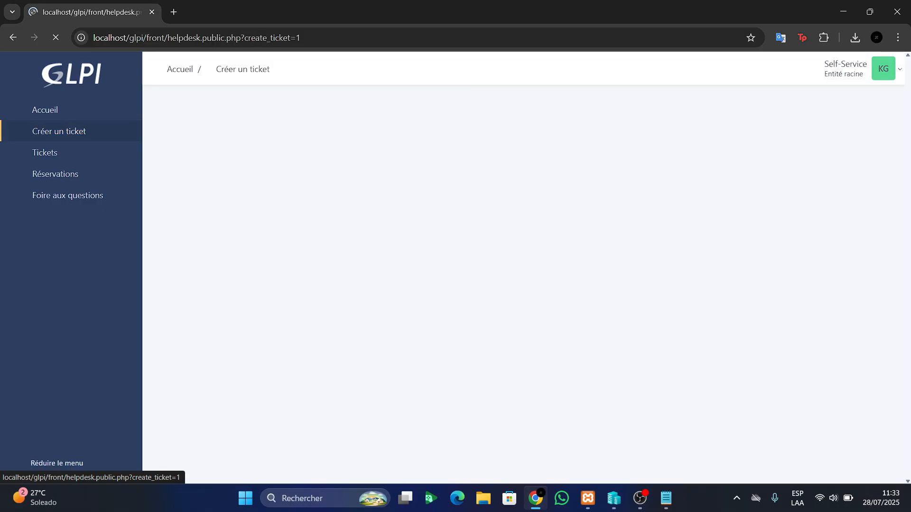
click(138, 147)
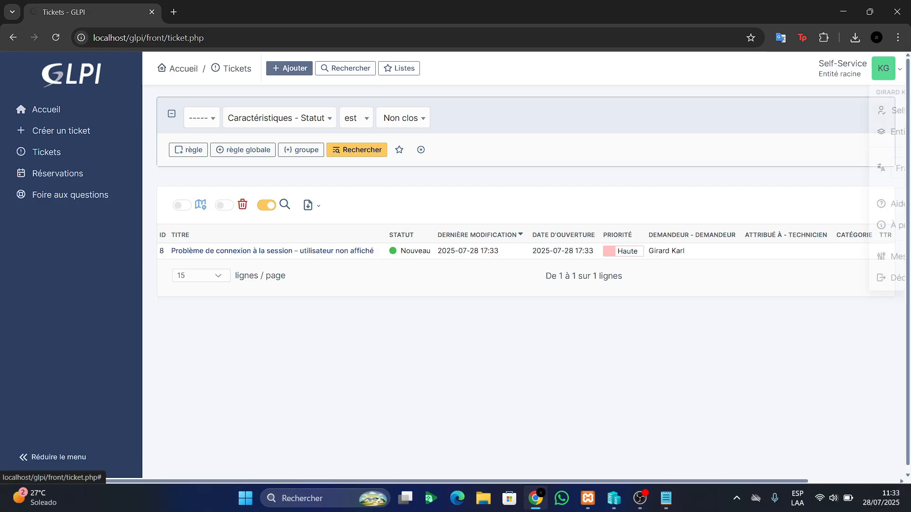
click(884, 68)
click(847, 277)
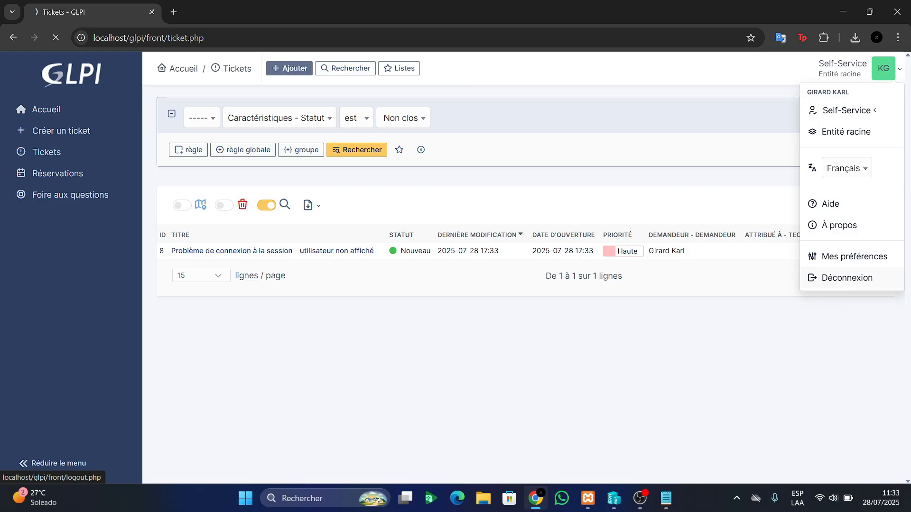
Select the login marked "3" under G-Helpdesk in structure_glpi_demo.txt and return to the GLPI login page
click(666, 498)
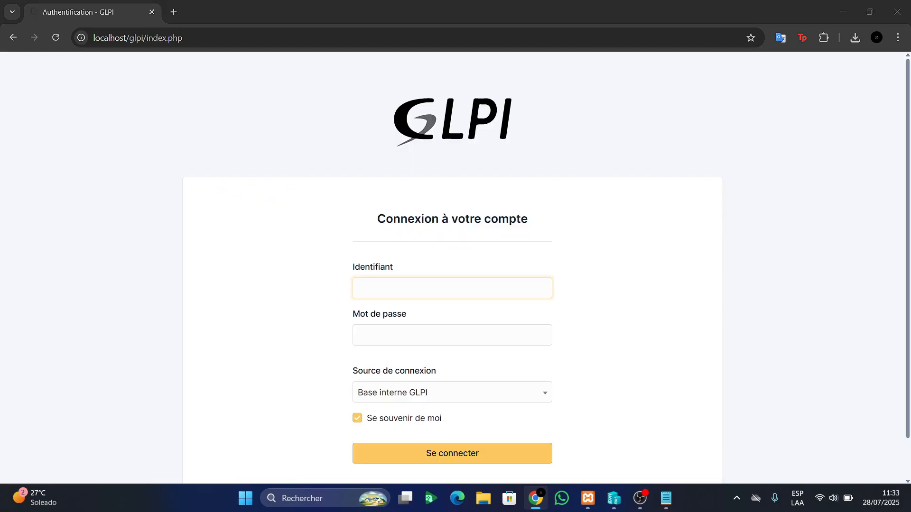
click(135, 262)
click(204, 58)
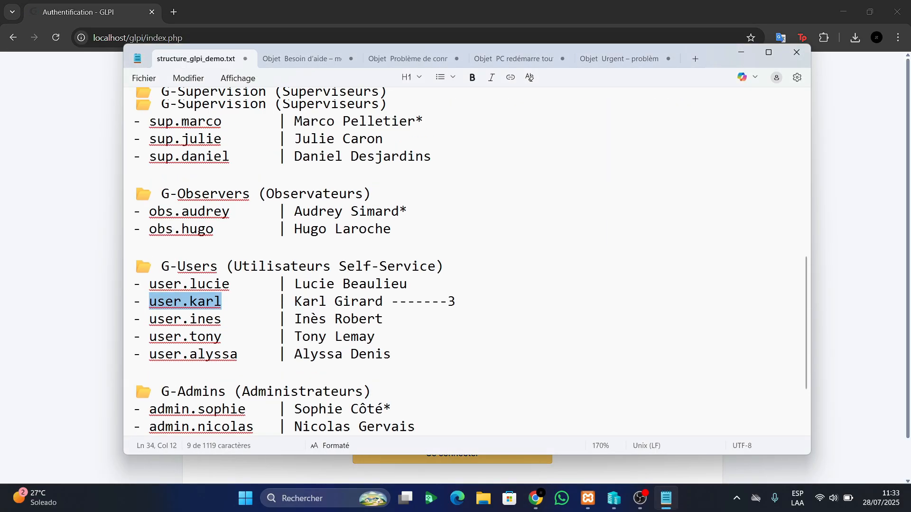
scroll(455, 261, up, 5)
drag(253, 268, 149, 268)
click(246, 268)
drag(237, 268, 157, 267)
click(230, 267)
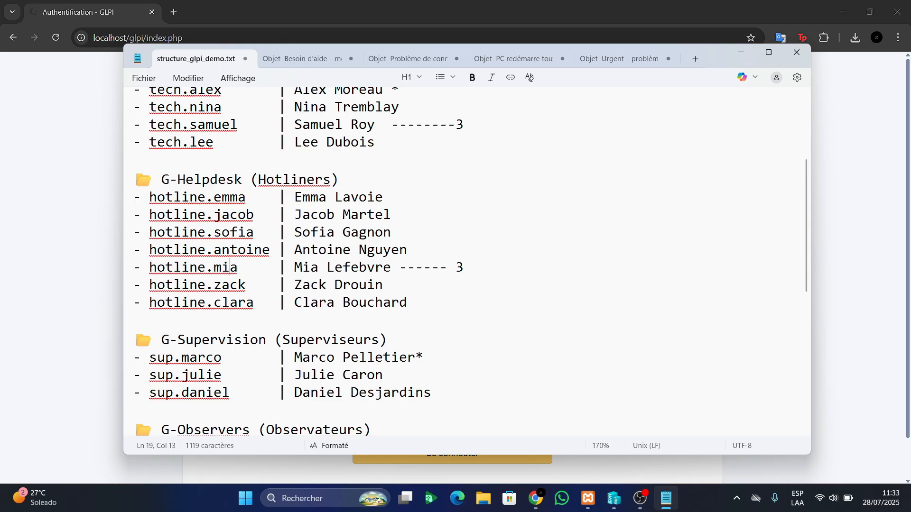
drag(237, 267, 150, 268)
click(238, 267)
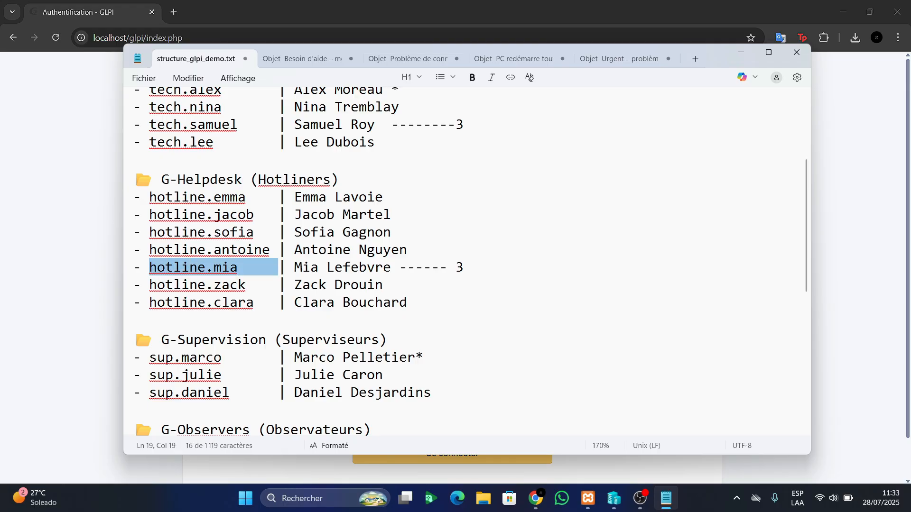
click(741, 52)
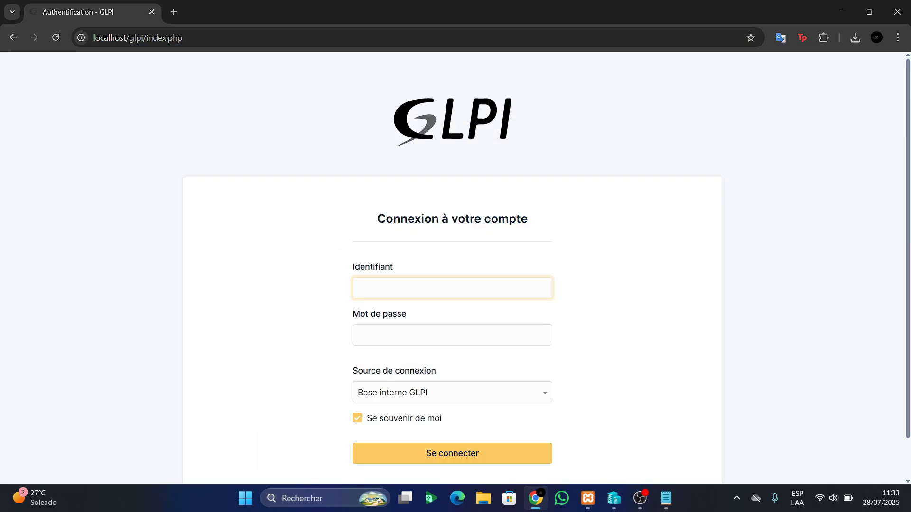
Log in with the copied helpdesk login and the account password, and display that account's ticket list
key(ctrl+v)
key(Tab)
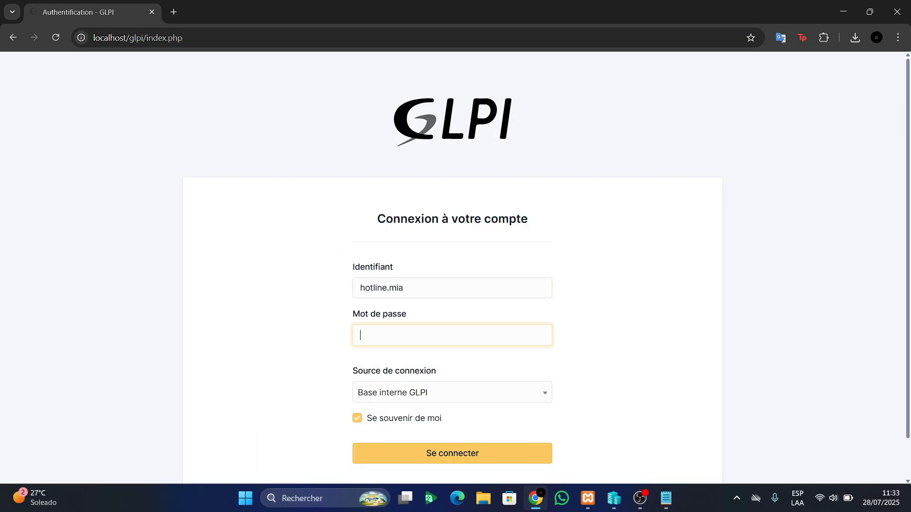
text(••••••)
key(Return)
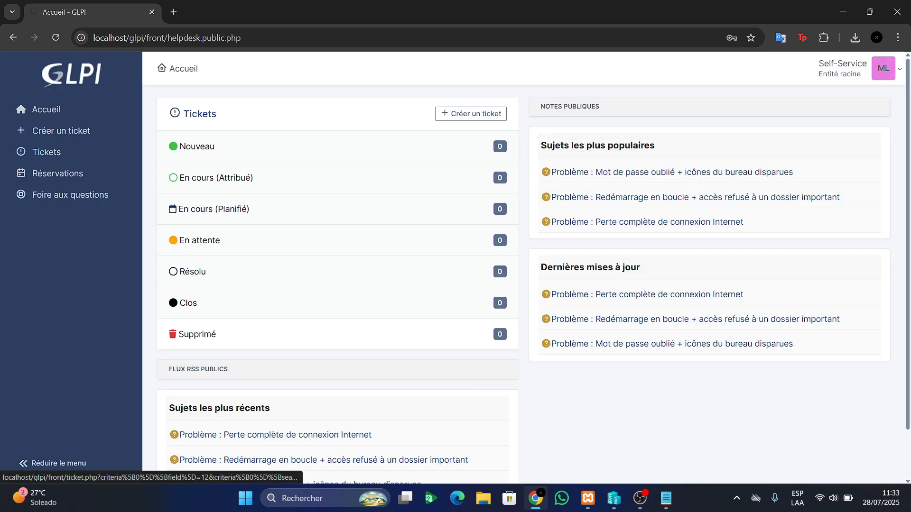
click(72, 151)
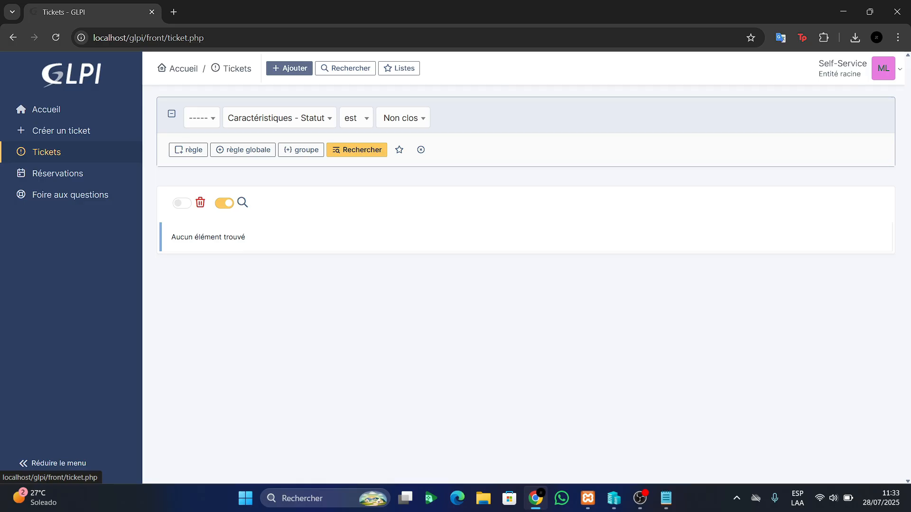
click(71, 152)
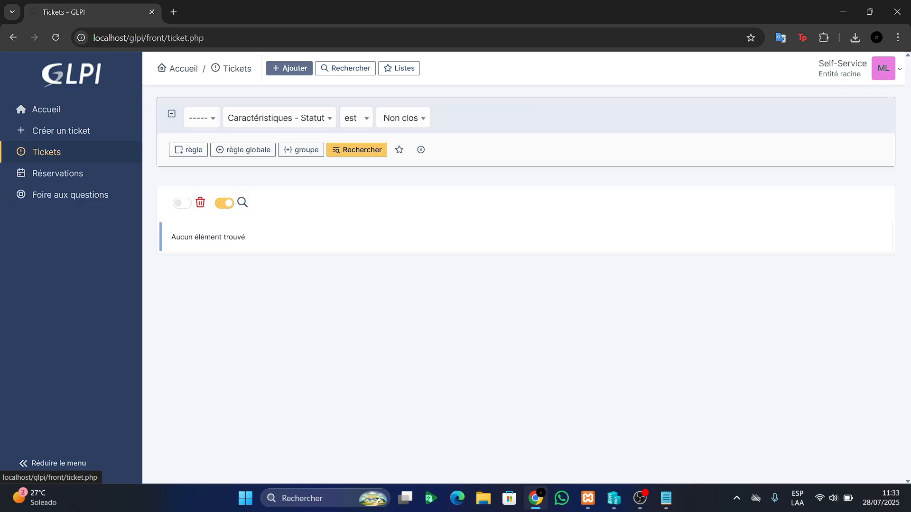
Switch to Notepad and copy the fourth login listed under G-Helpdesk in structure_glpi_demo.txt
key(alt+Tab)
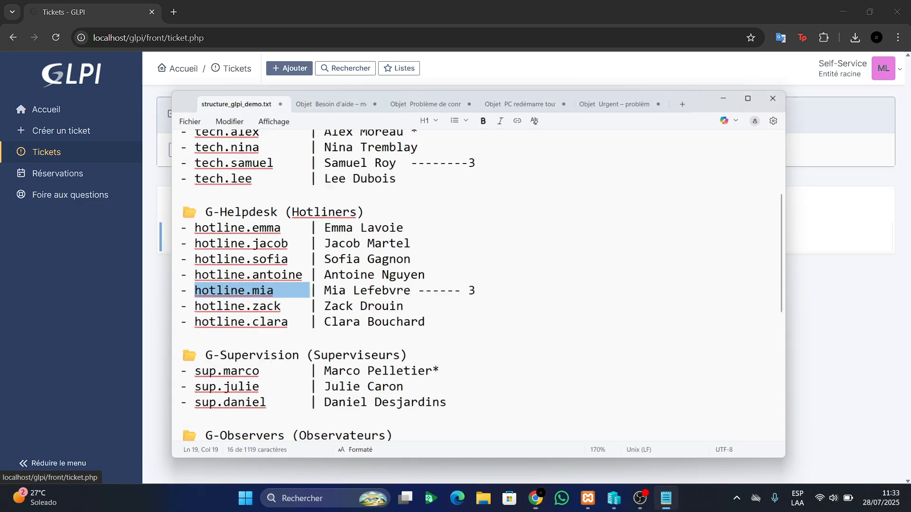
click(175, 232)
scroll(174, 232, down, 5)
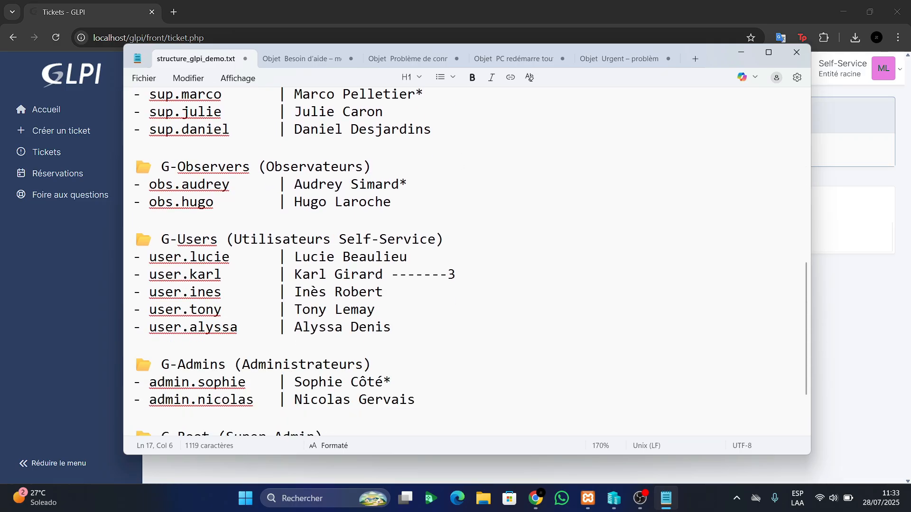
scroll(332, 261, up, 3)
scroll(332, 261, up, 4)
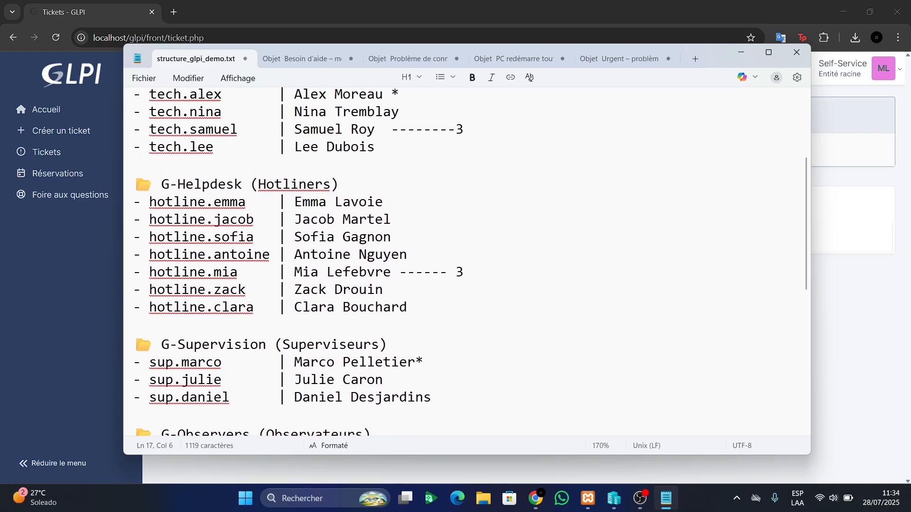
right_click(246, 254)
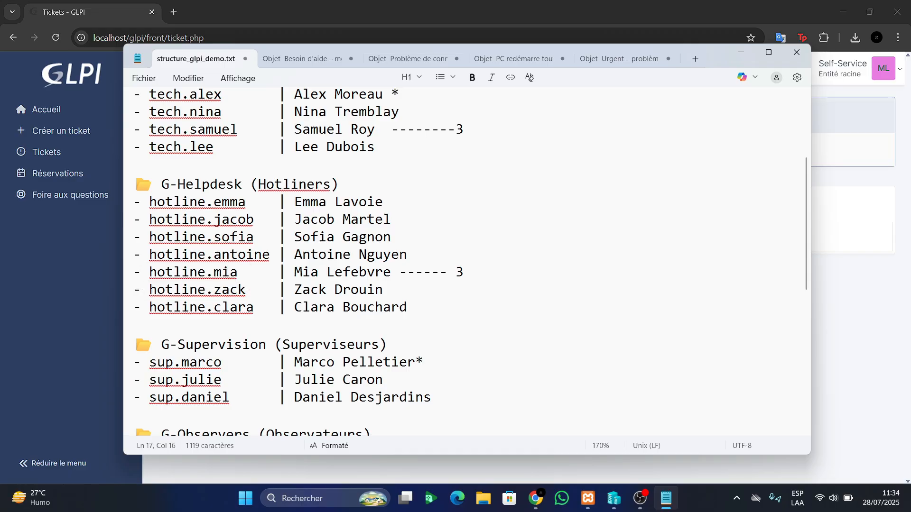
drag(270, 255, 149, 256)
key(ctrl+c)
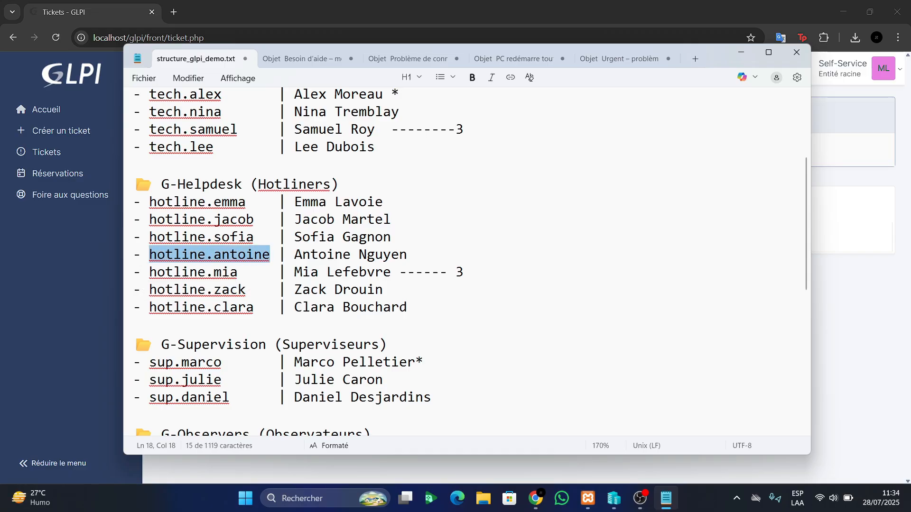
Log out of the current GLPI session and log in with the newly copied login and its account password
click(884, 68)
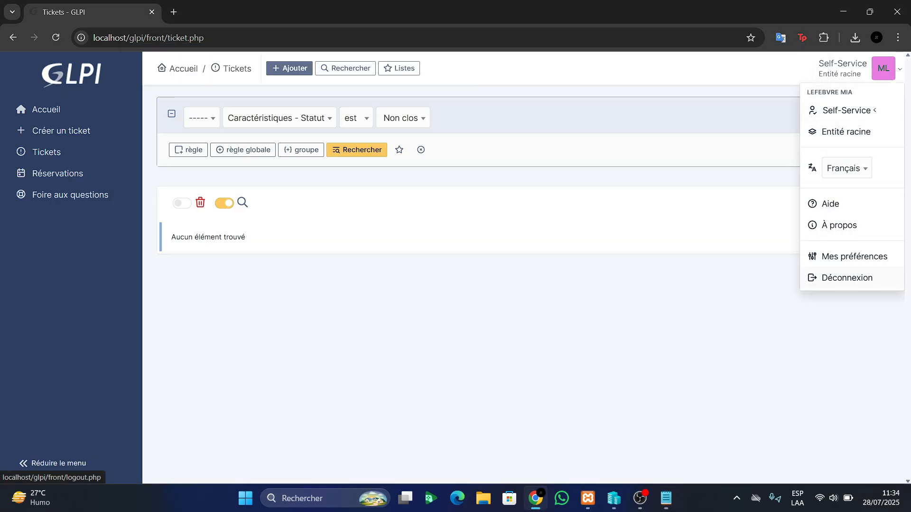
click(846, 278)
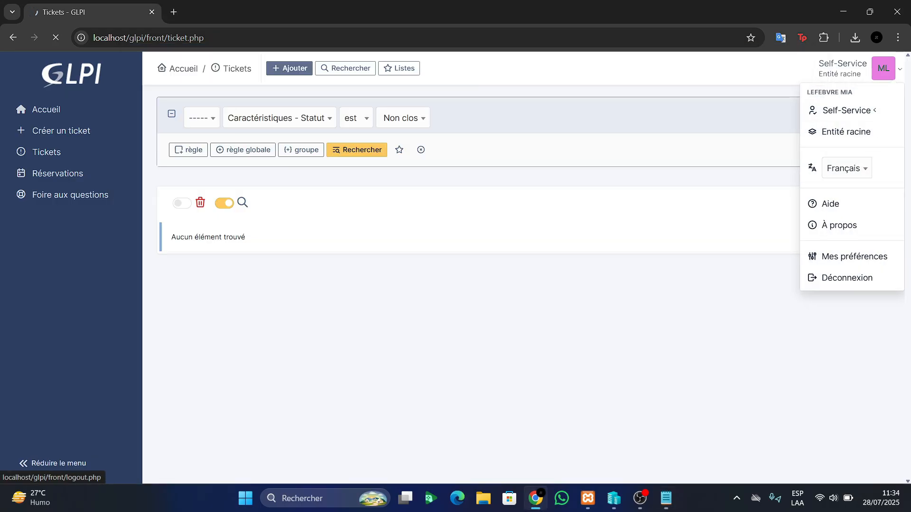
key(ctrl+v)
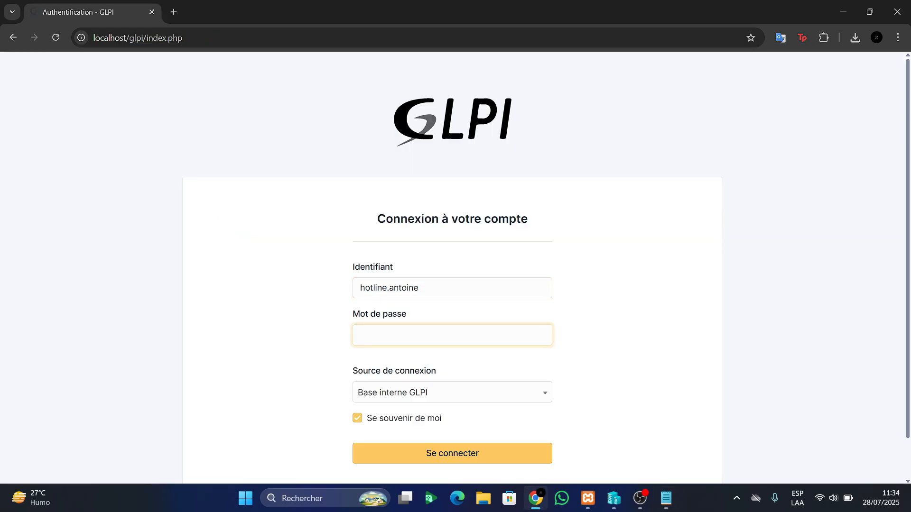
key(ctrl+v)
key(Return)
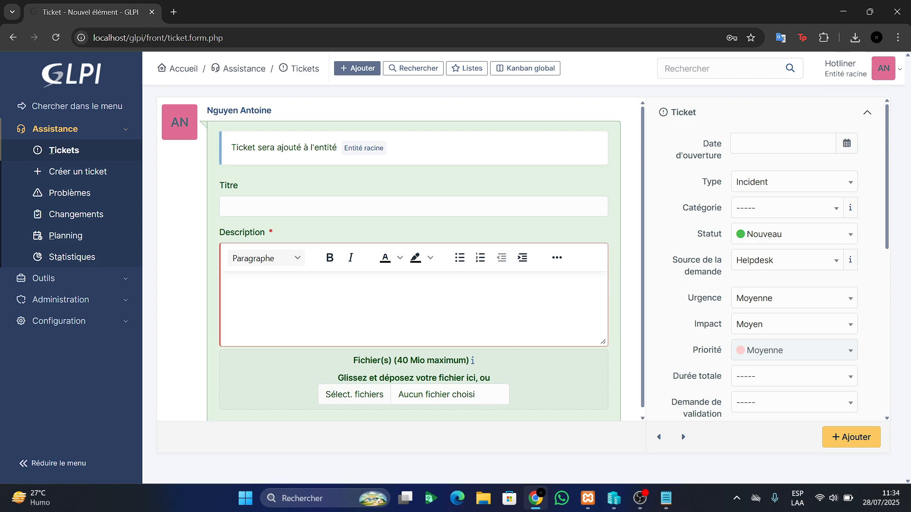
Display the ticket list and open the ticket "Problème de connexion à la session – utilisateur non affiché"
click(64, 149)
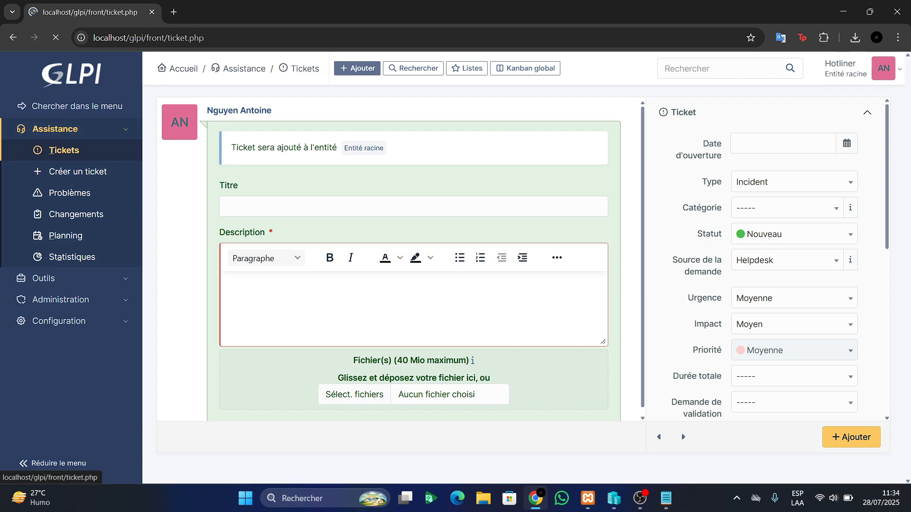
mouse_move(390, 253)
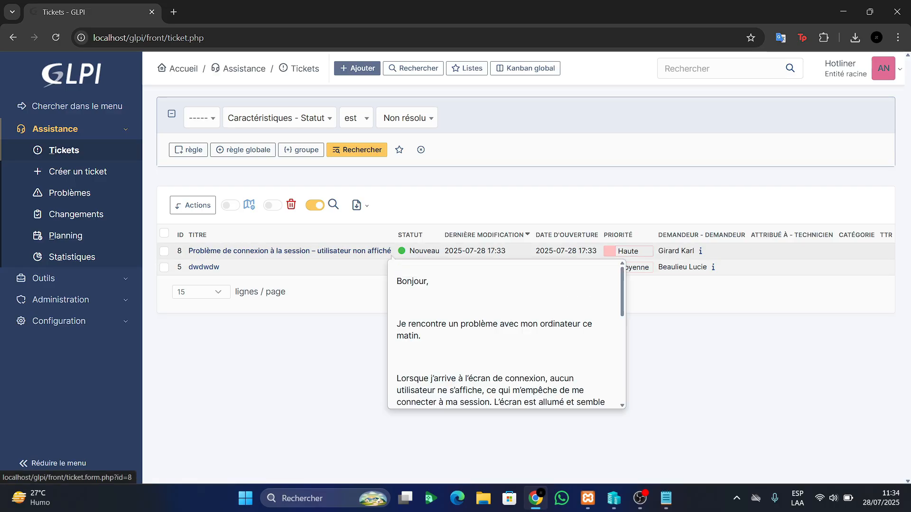
click(390, 251)
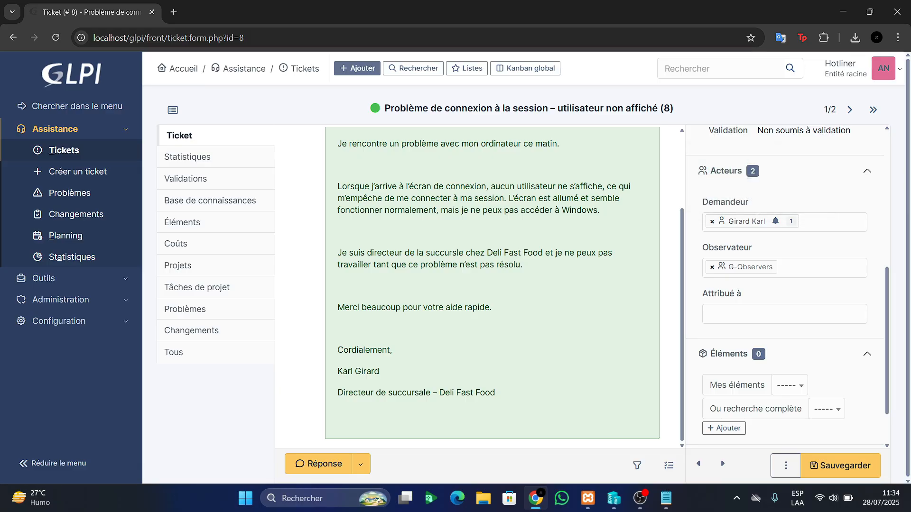
Assign the ticket to the G-Helpdesk group and save it
click(785, 314)
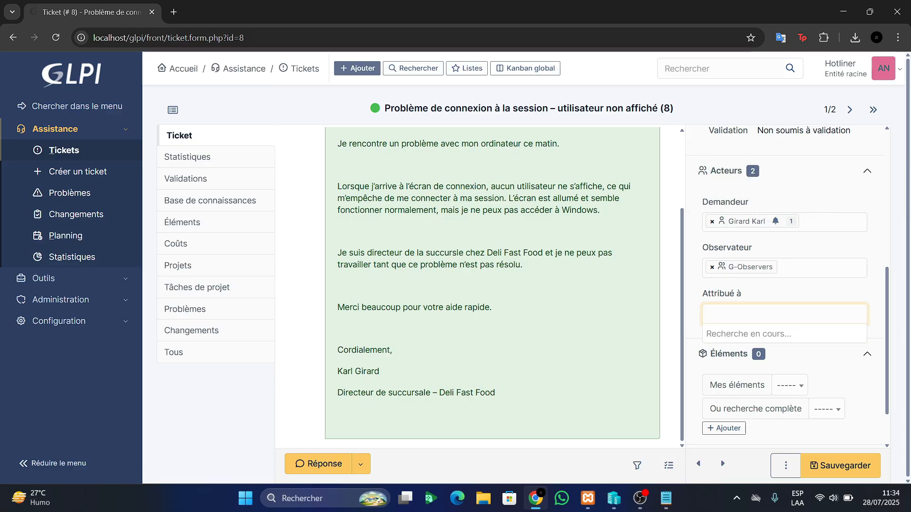
scroll(782, 384, down, 10)
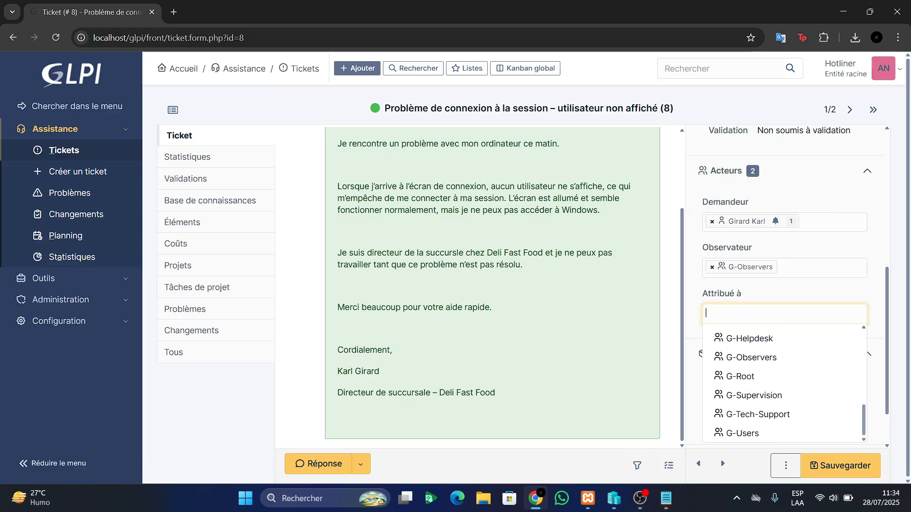
click(750, 339)
click(836, 466)
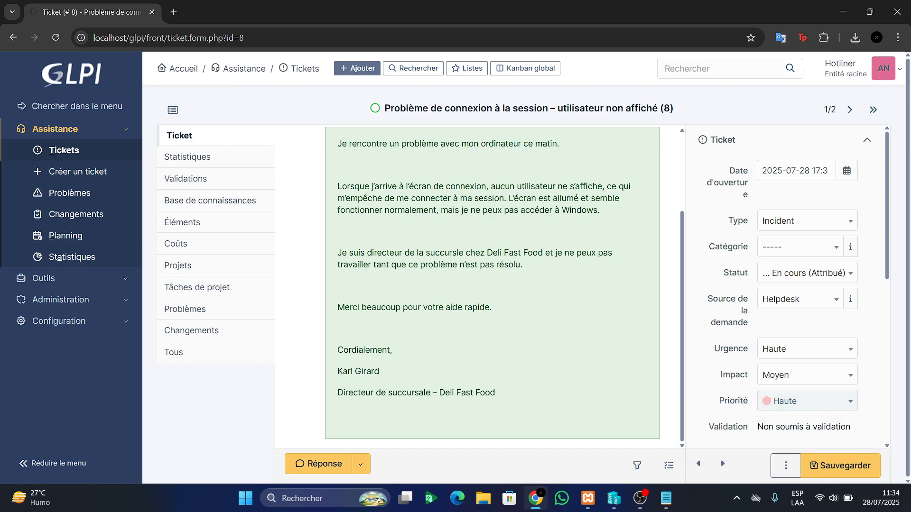
Review the ticket's title and the requester's description of the session connection problem
scroll(479, 287, up, 3)
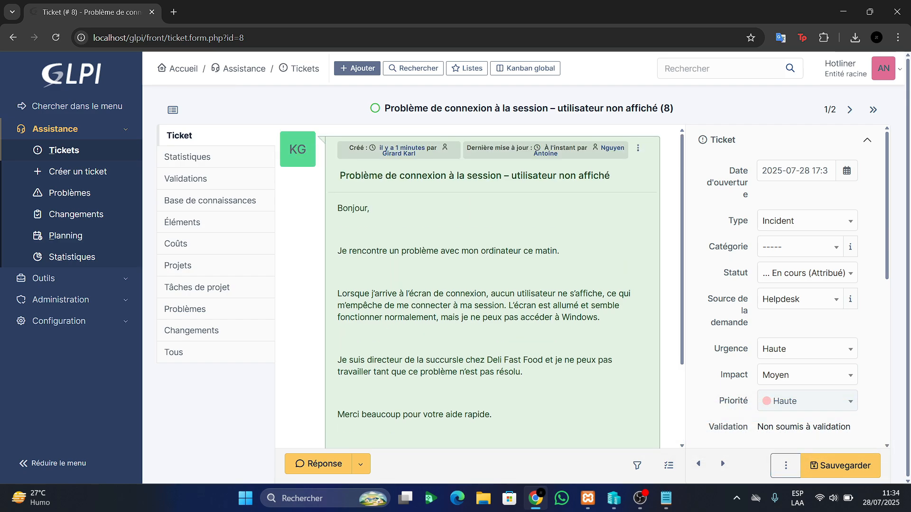
drag(610, 176, 338, 175)
click(338, 177)
drag(348, 250, 524, 251)
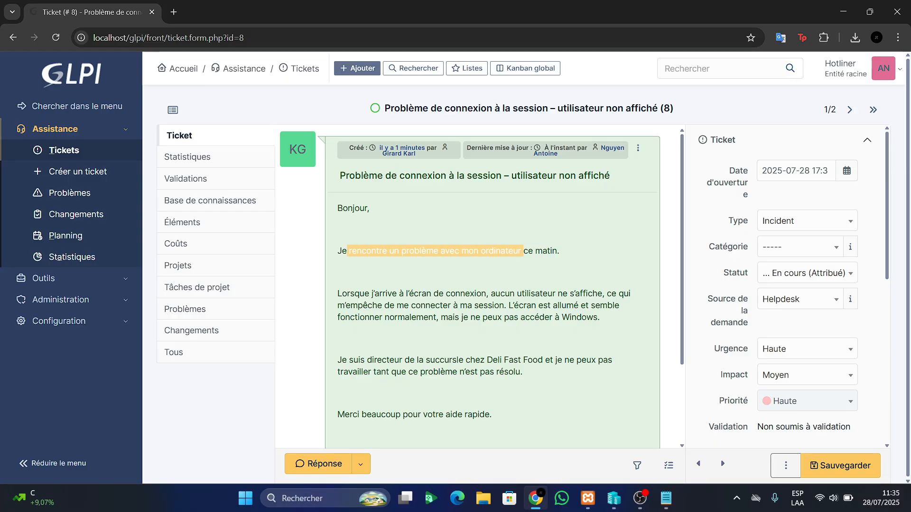
scroll(492, 285, down, 1)
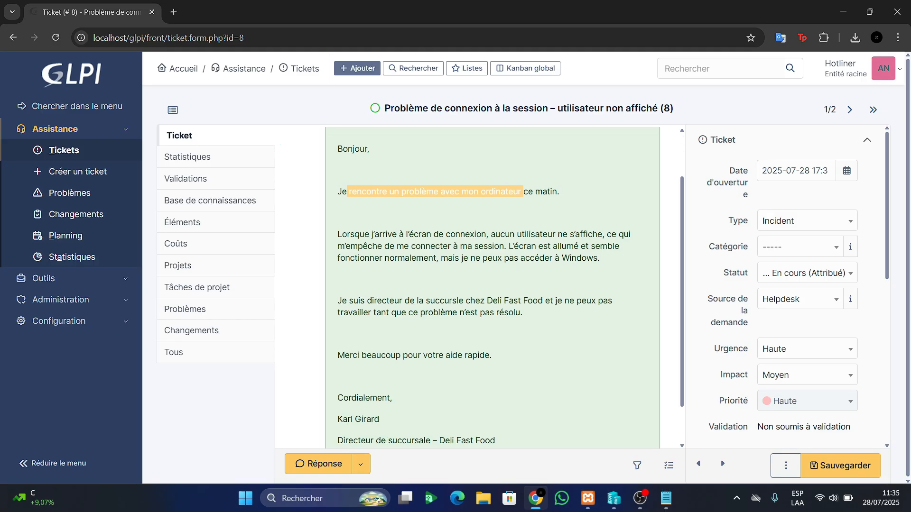
scroll(493, 285, down, 1)
mouse_move(502, 397)
mouse_down()
mouse_move(404, 355)
mouse_move(374, 210)
mouse_up()
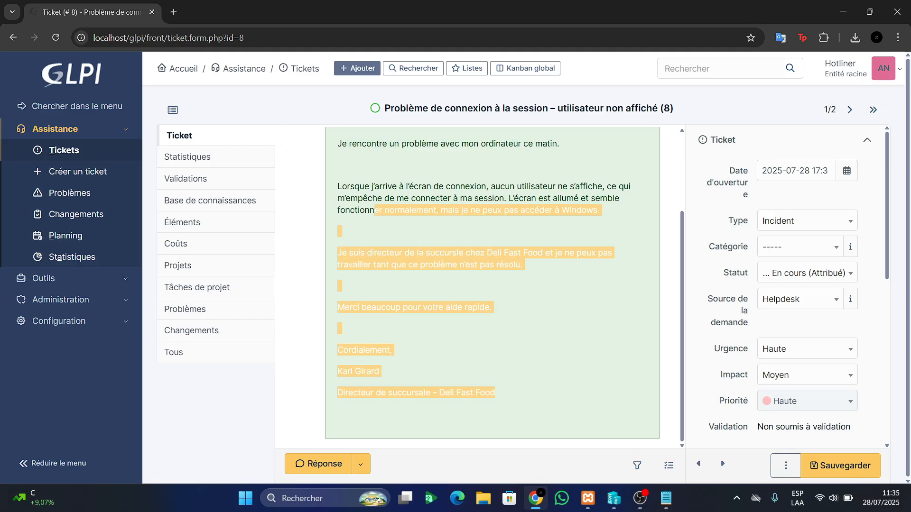
Begin a reply to the ticket with the greeting "Bonjour Monsieur" followed by the requester's first name and a comma
click(318, 464)
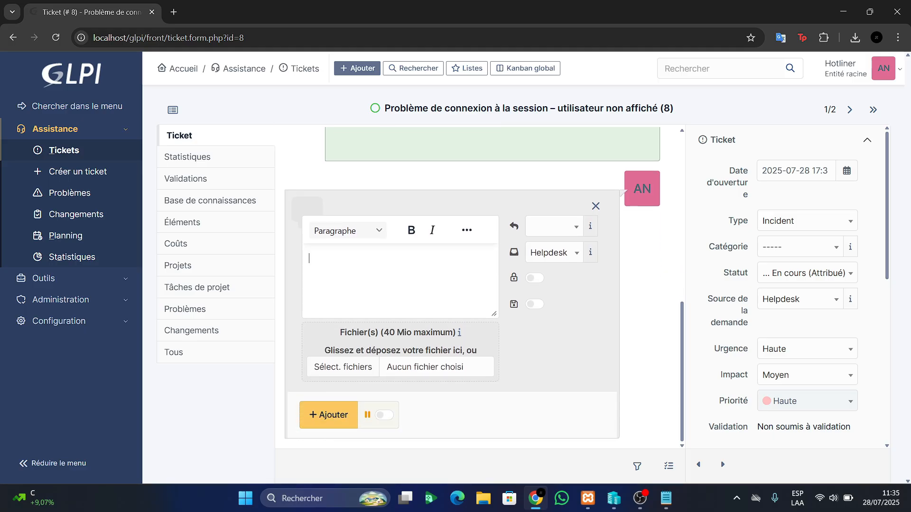
text(Bonj)
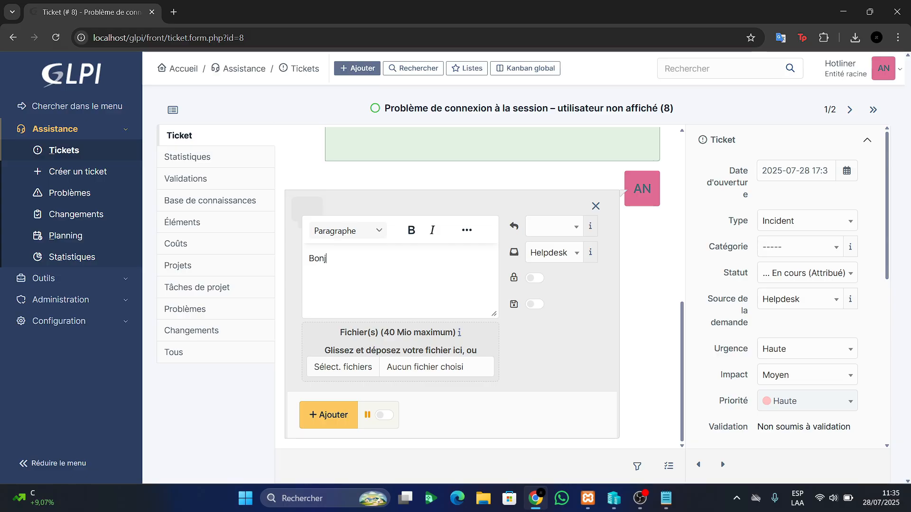
text(our Monsieur Kar)
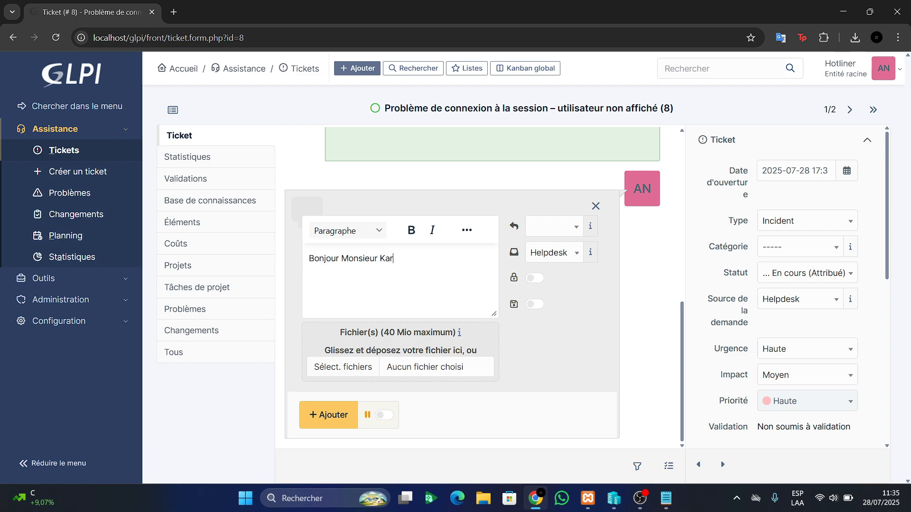
text(l ,)
key(Return)
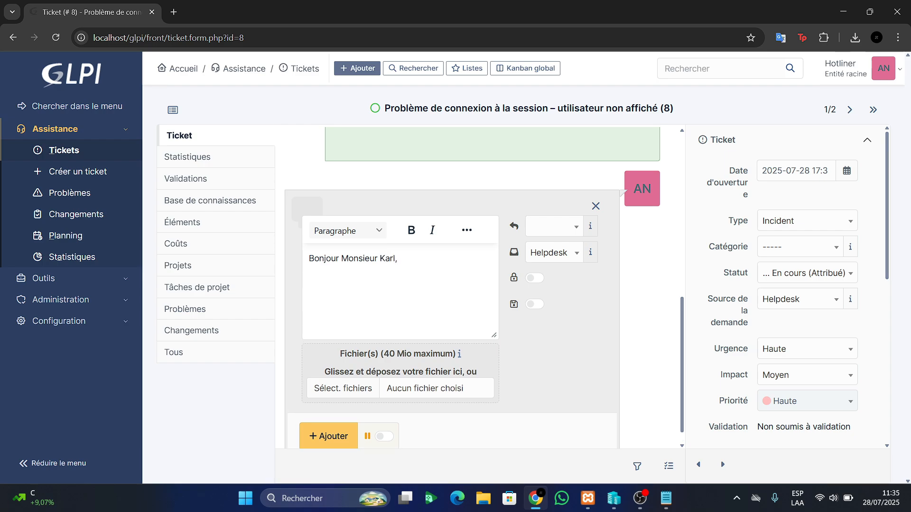
Complete the reply with "Je comprends parfaitement votre inquietude. je vais commencer l'analyste tout de suite pour vous aider." and post it to the ticket
text(Je com)
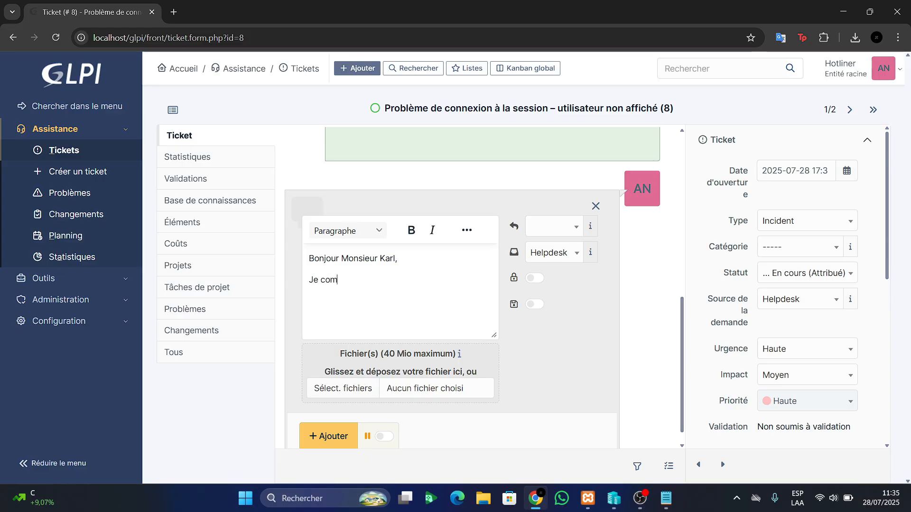
text(prends parfaitement )
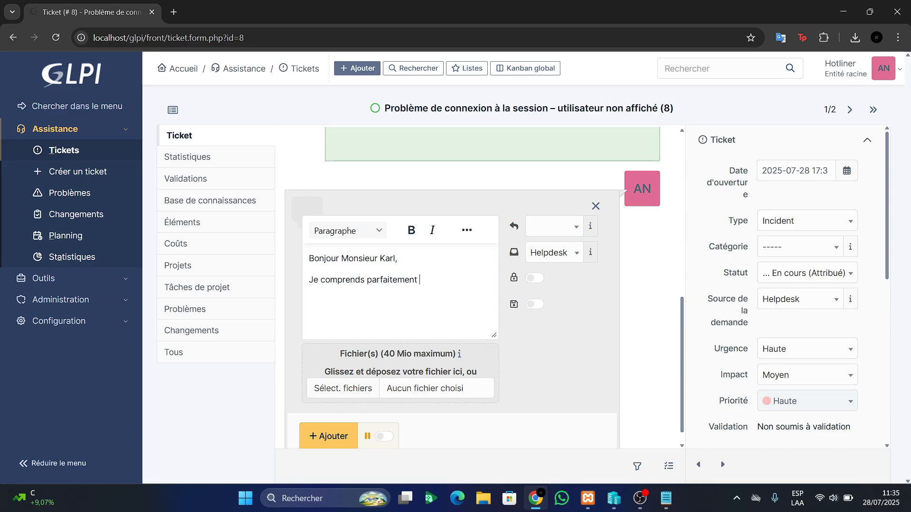
text(votre inqui)
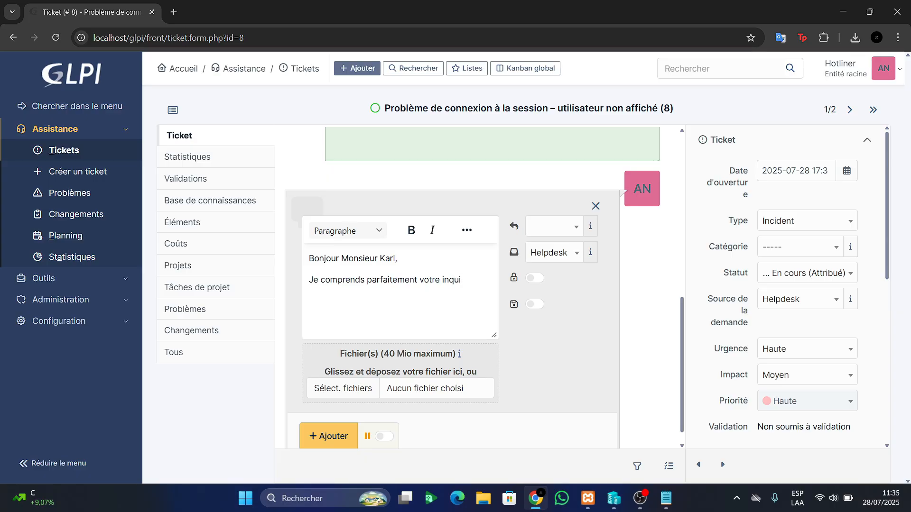
text(etude. je va)
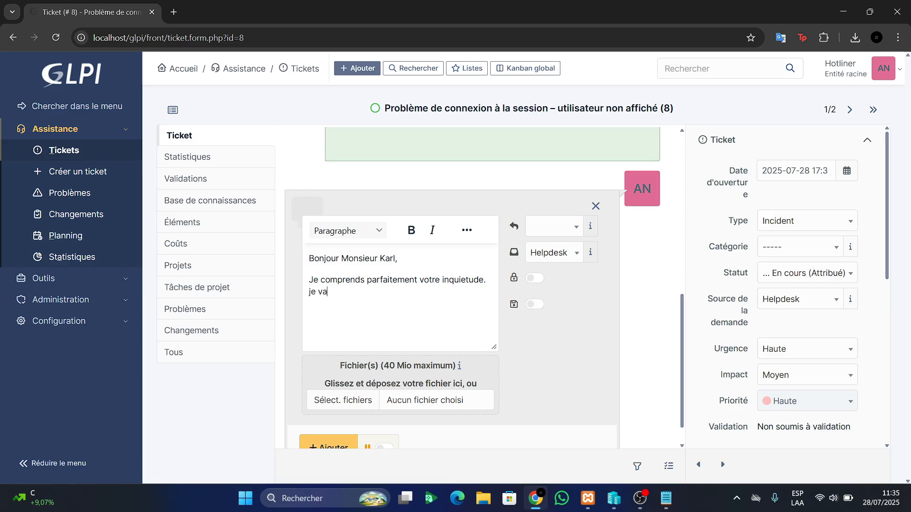
text(is commencer l'anal)
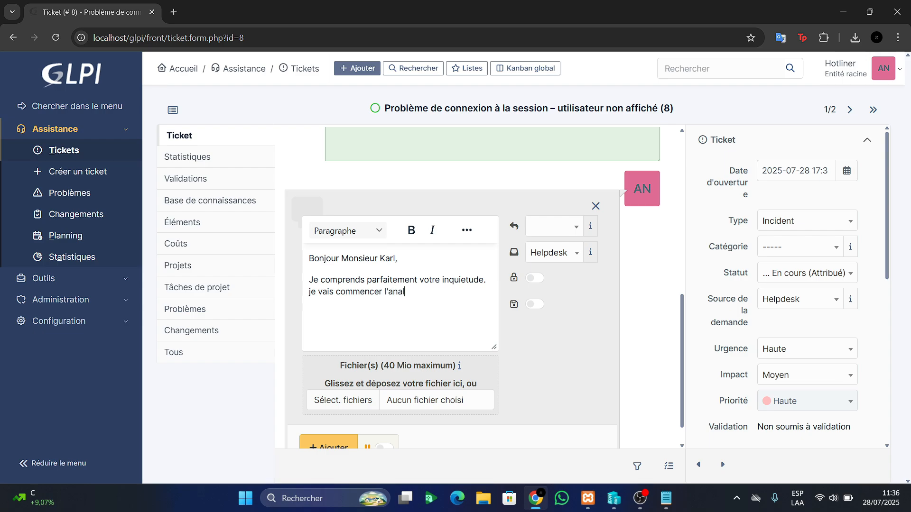
text(yste tout d)
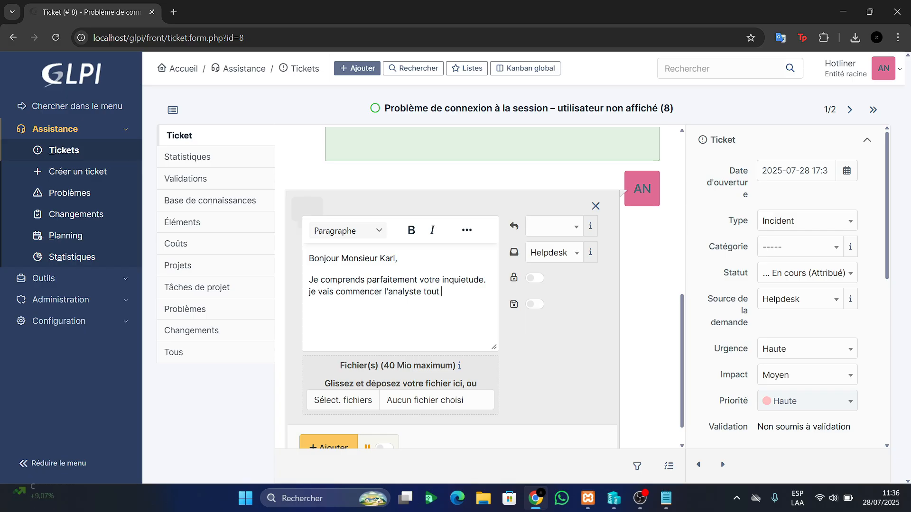
text(e suite )
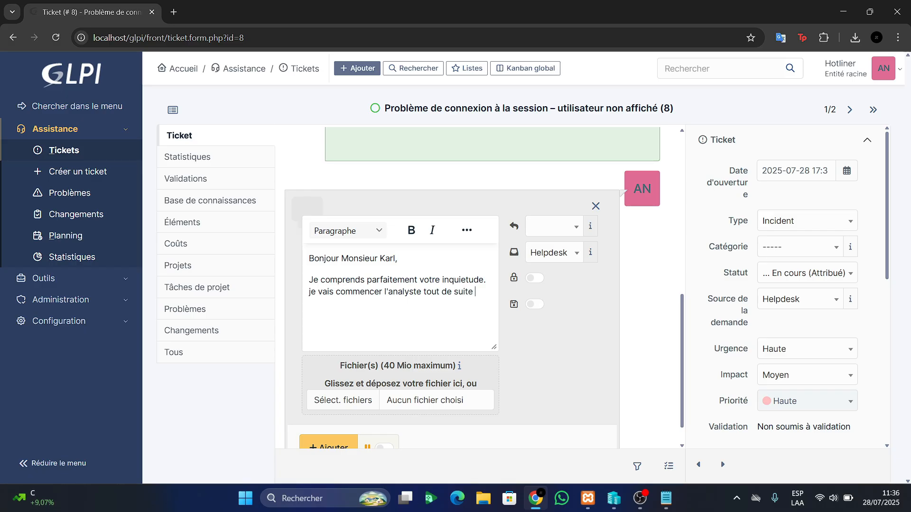
text(p)
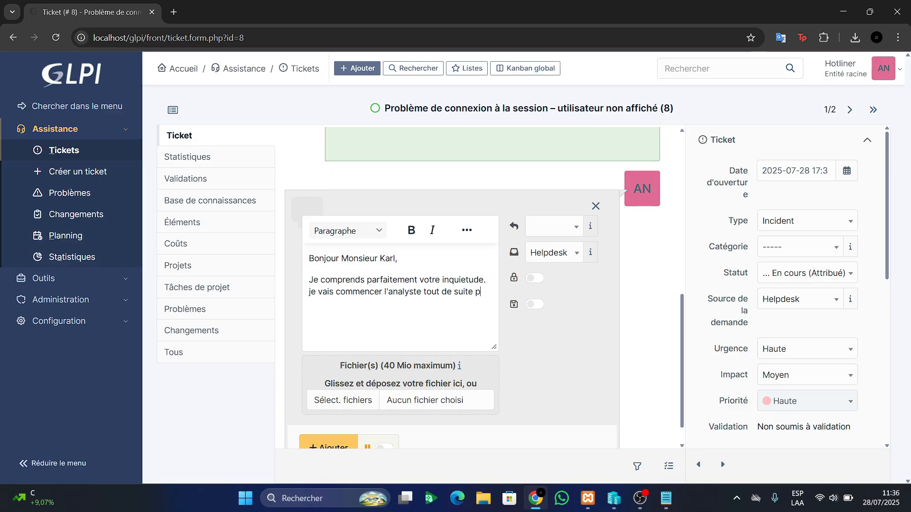
text(our vous aider)
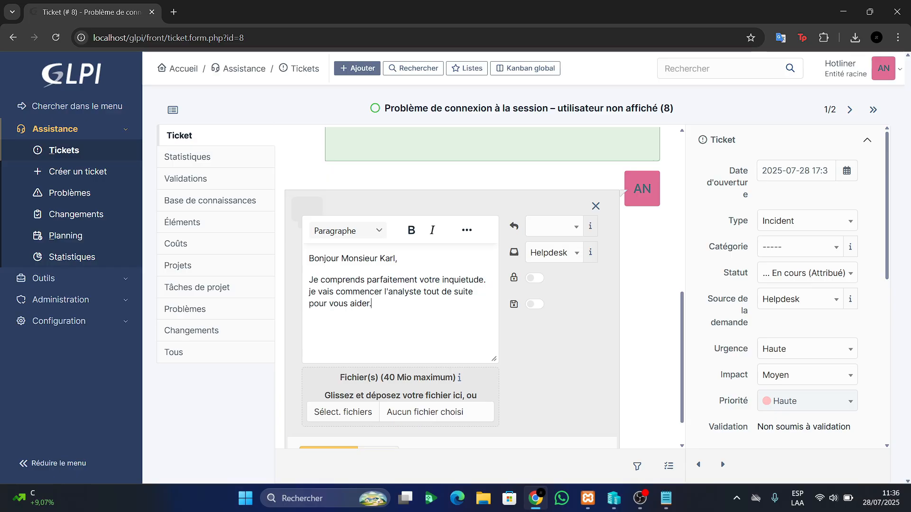
text(.)
scroll(314, 415, down, 1)
click(314, 416)
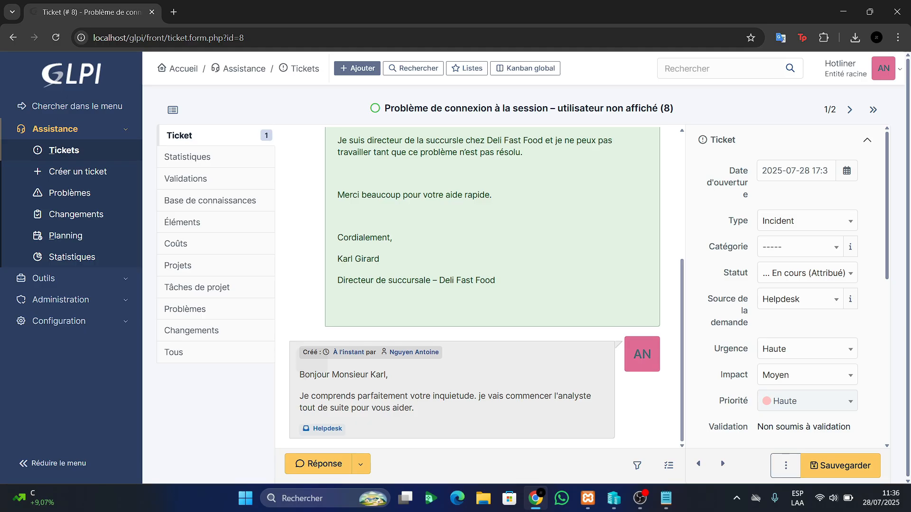
Review the requester's original message and the reply posted beneath it in the ticket
scroll(479, 285, up, 5)
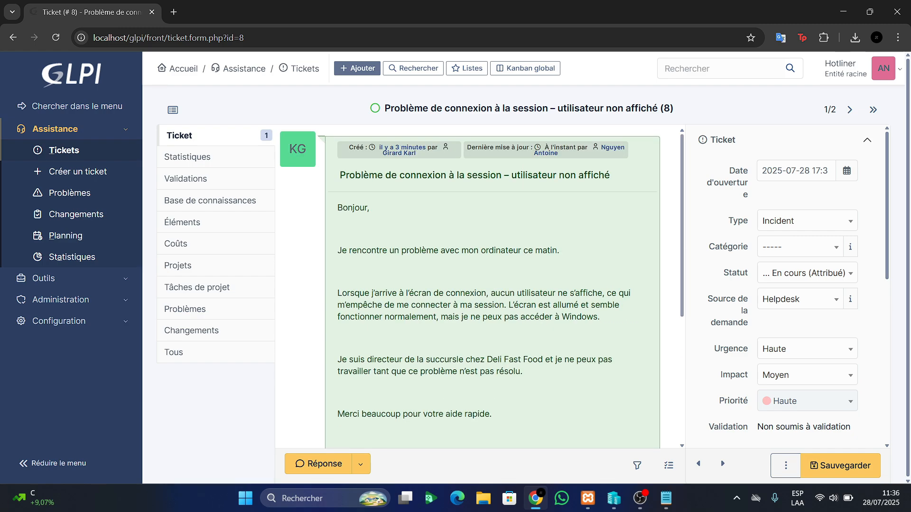
scroll(479, 284, down, 5)
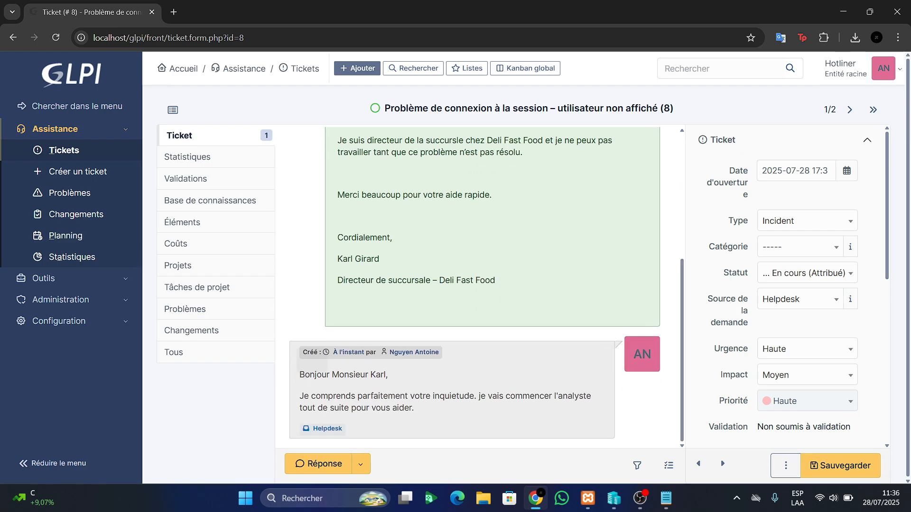
mouse_move(650, 363)
scroll(479, 285, up, 5)
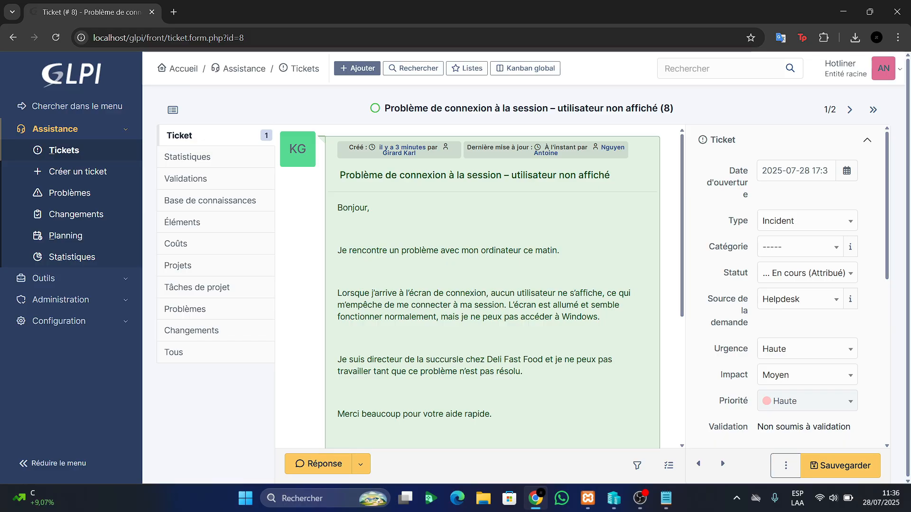
scroll(492, 290, down, 3)
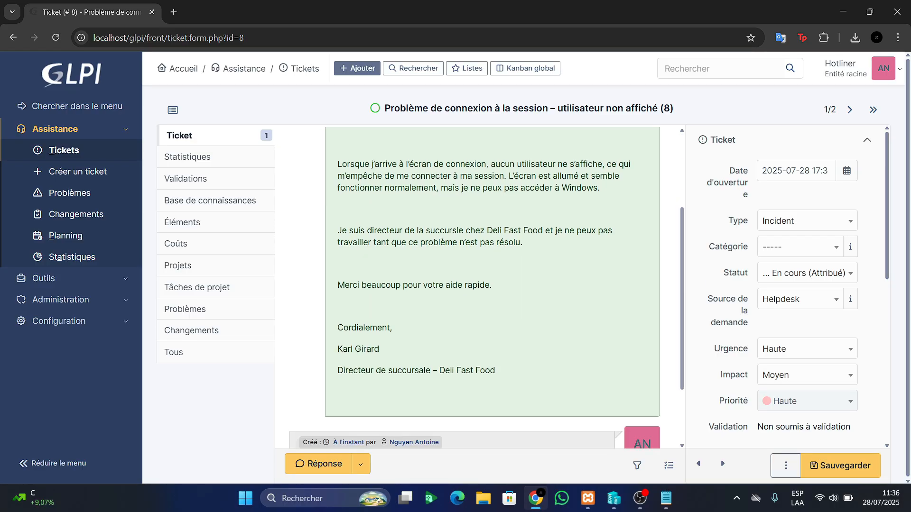
scroll(492, 290, up, 3)
scroll(492, 290, down, 5)
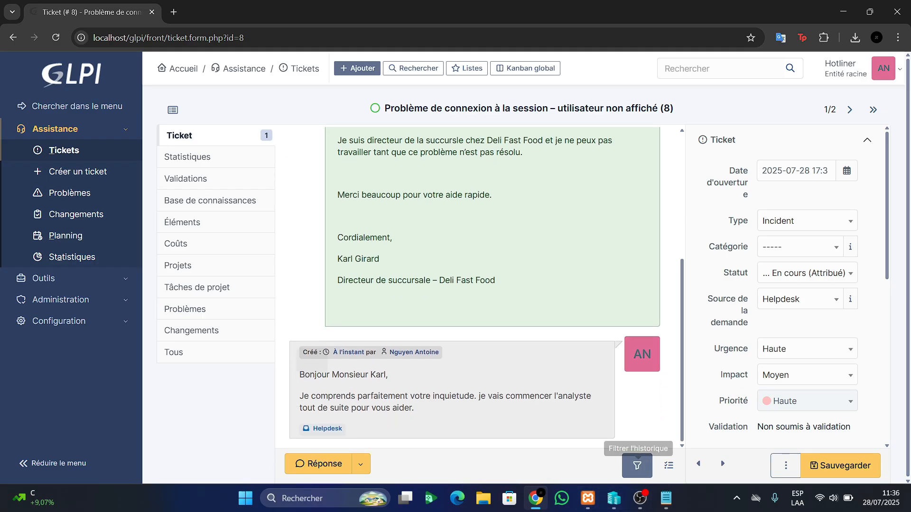
Switch to Hyper-V Manager and boot the "Probleme" virtual machine to its Windows sign-in screen
click(614, 498)
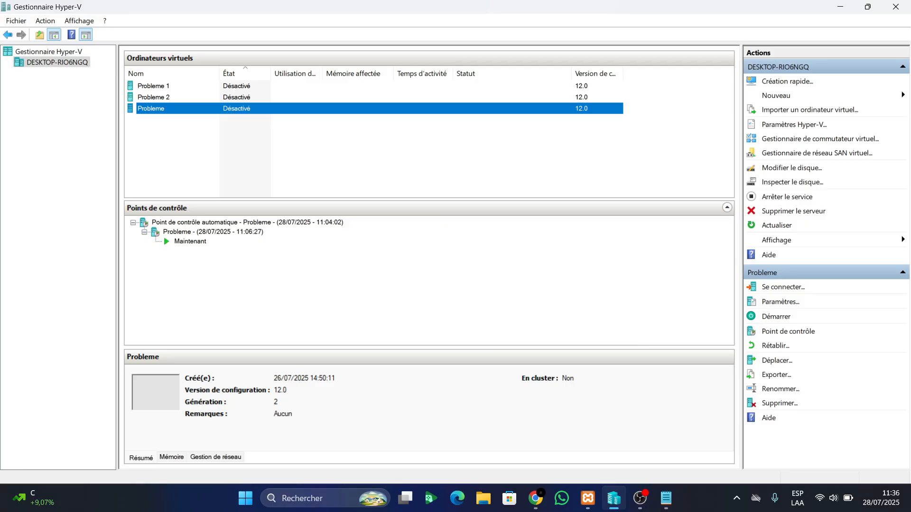
double_click(152, 109)
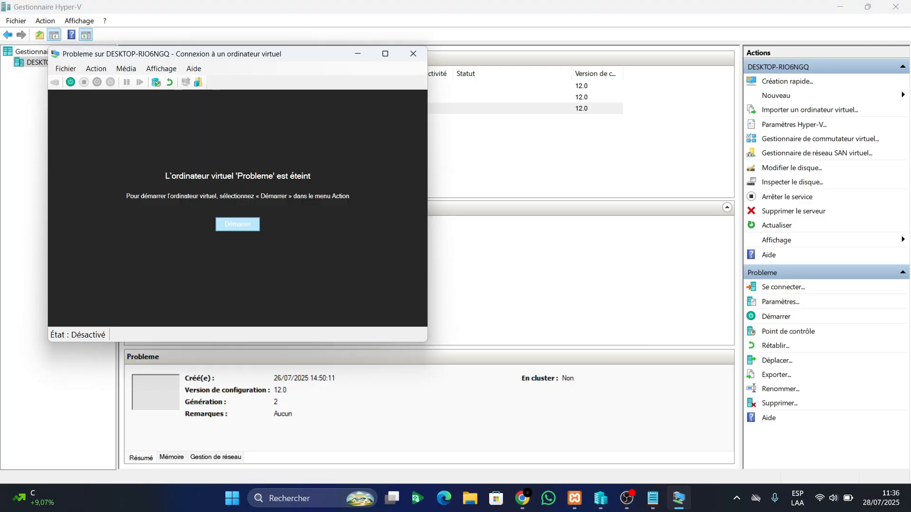
click(238, 224)
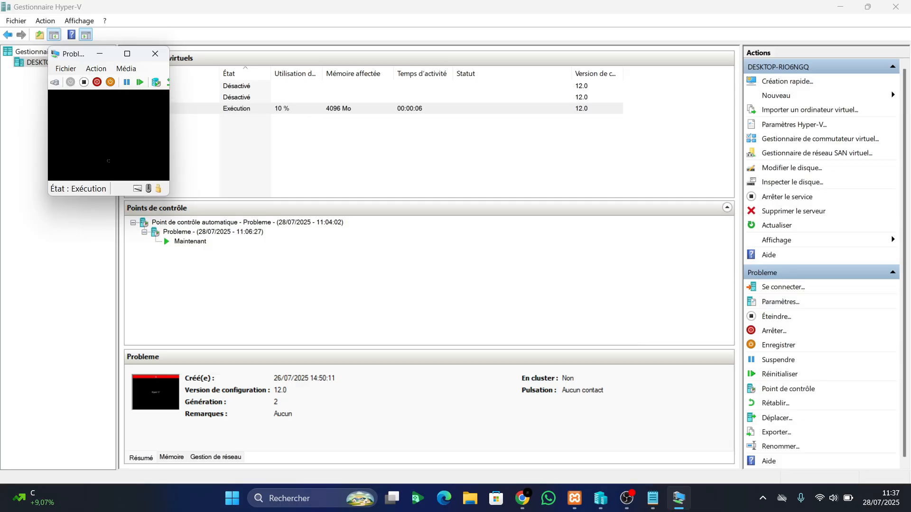
key(Return)
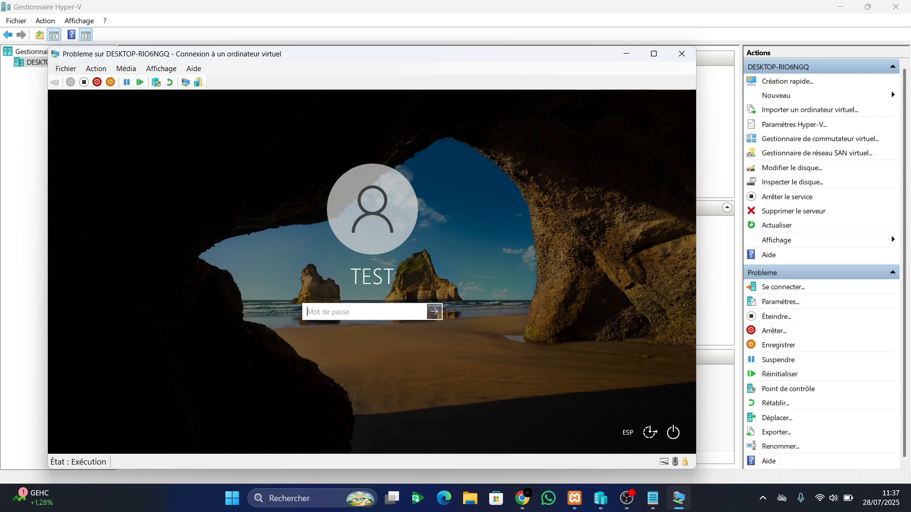
Try to sign in to the TEST account with the account password, and minimize the virtual machine window
text(******)
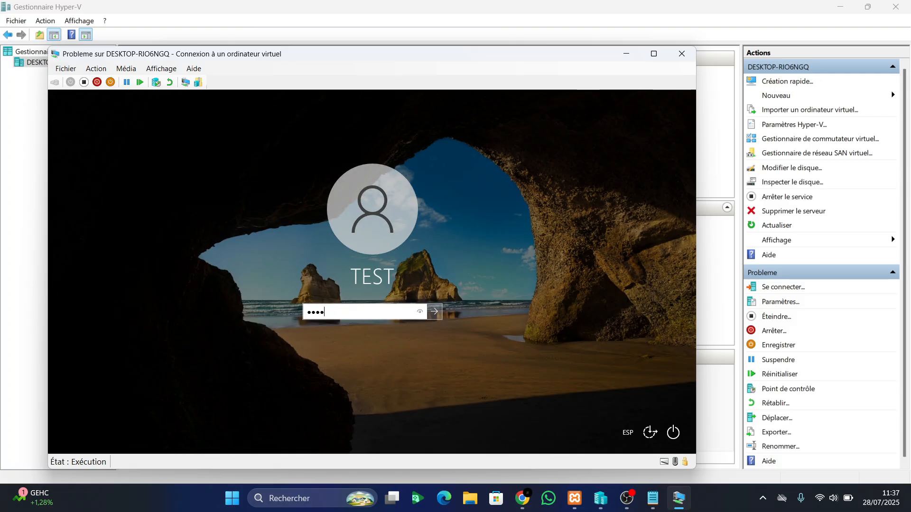
key(Return)
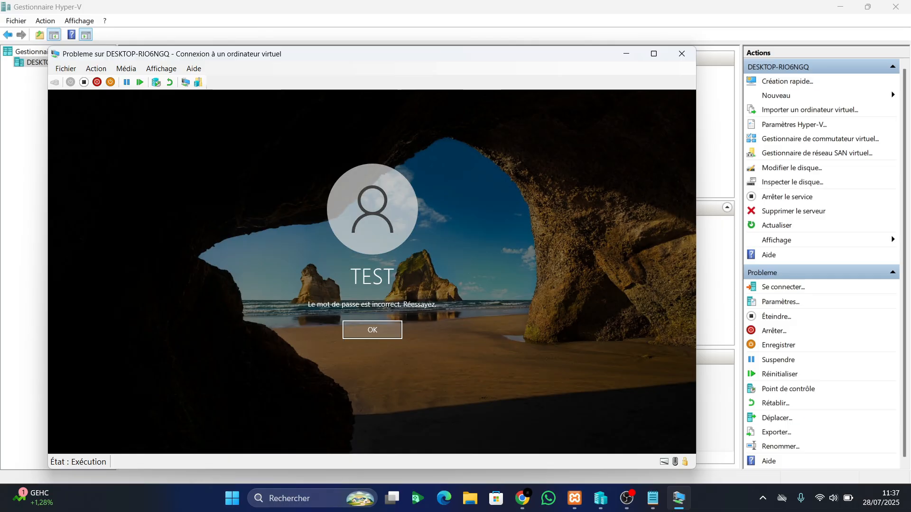
key(Return)
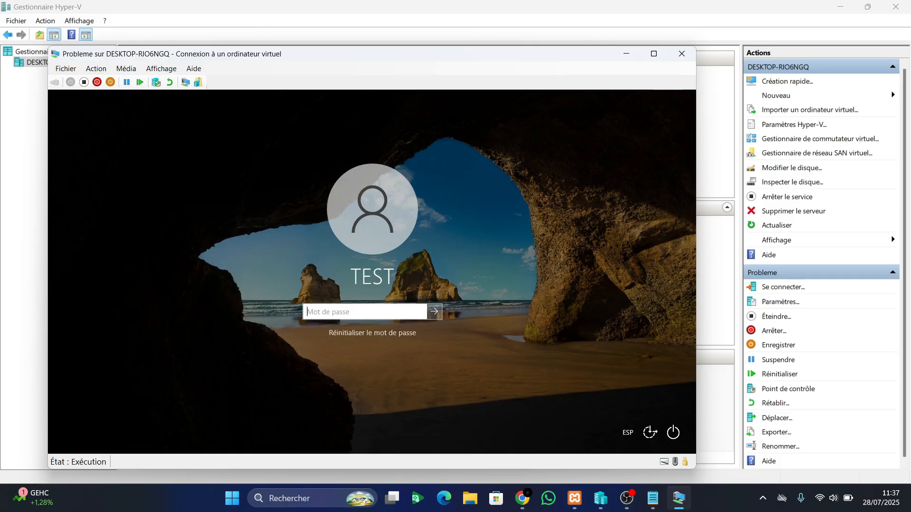
click(626, 54)
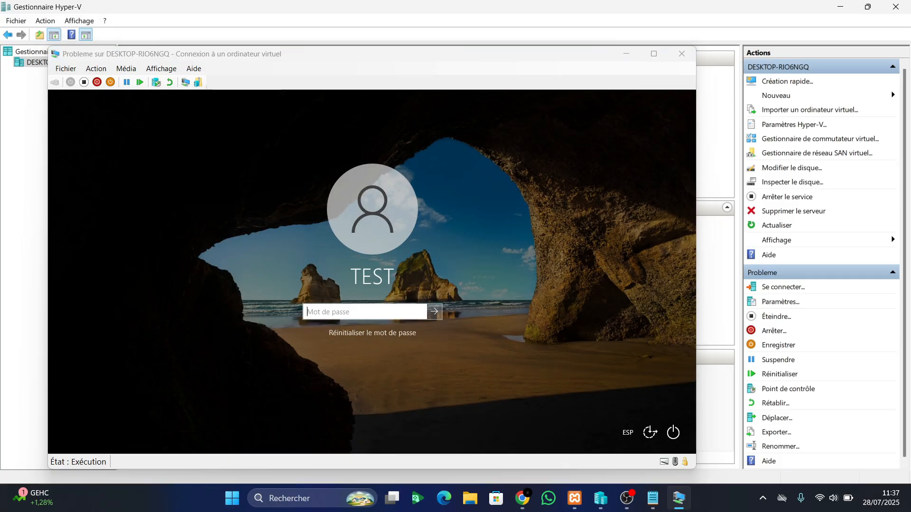
Switch back to the GLPI ticket in Chrome and start a new change based on it
mouse_move(653, 498)
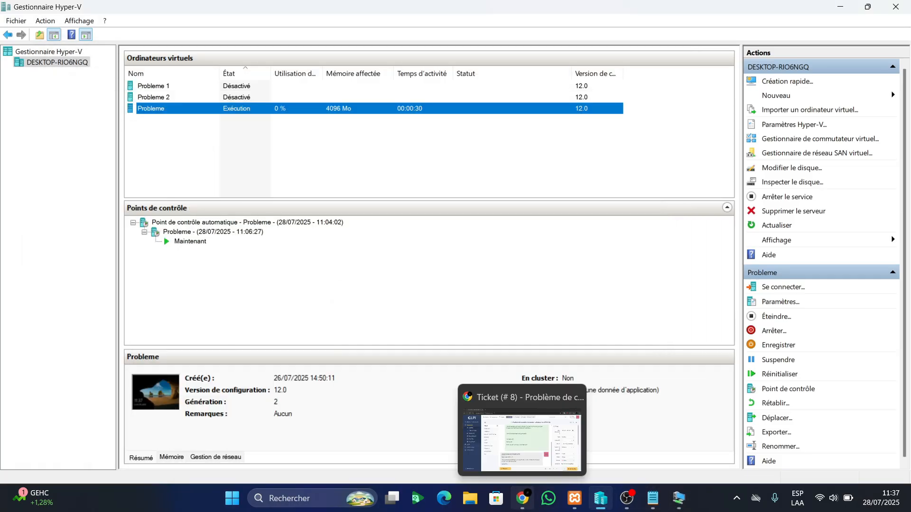
click(522, 498)
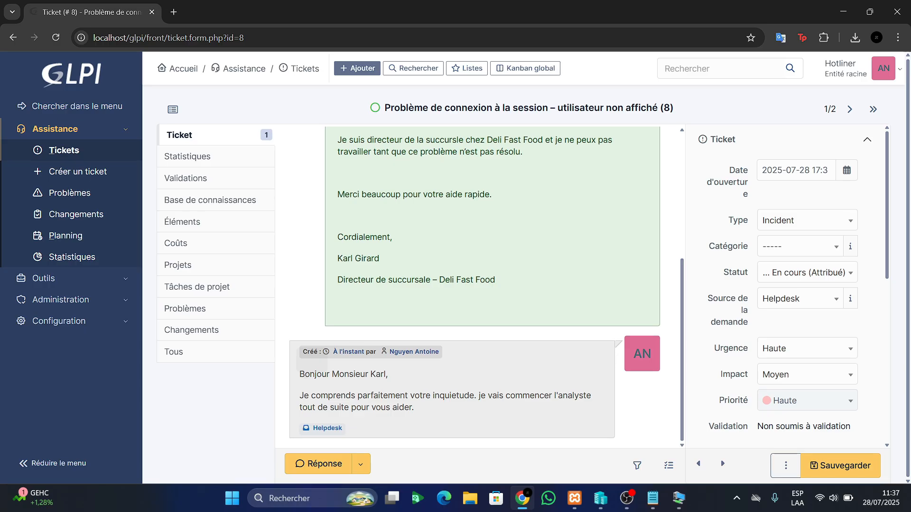
click(195, 331)
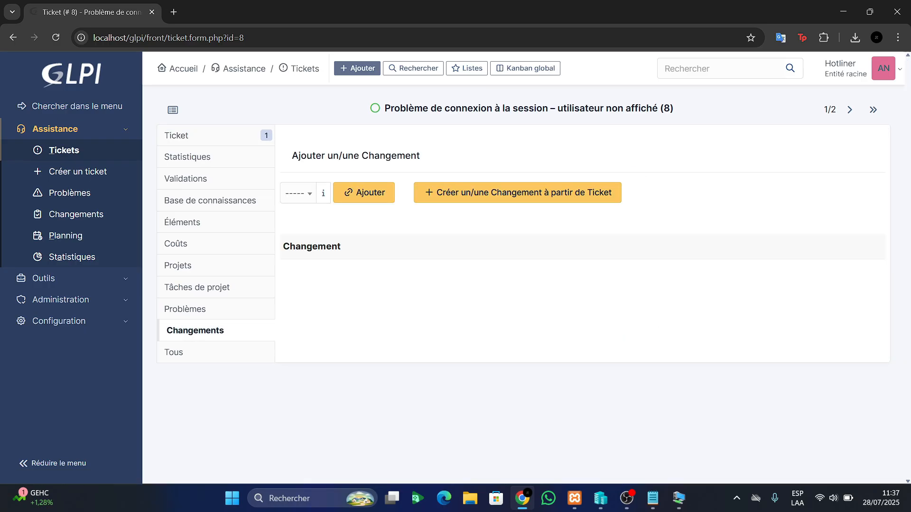
click(517, 192)
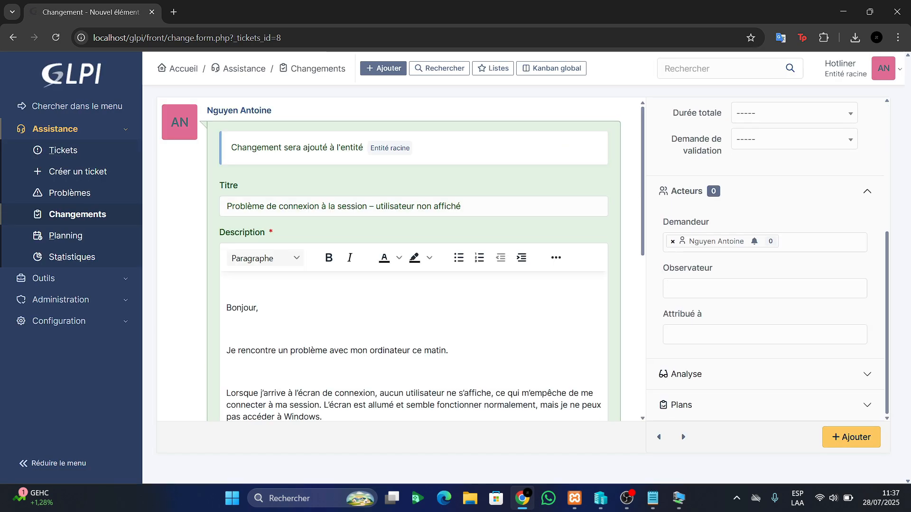
Browse the change's possible assignees and check the G-Tech-Support technicians in structure_glpi_demo.txt
click(765, 334)
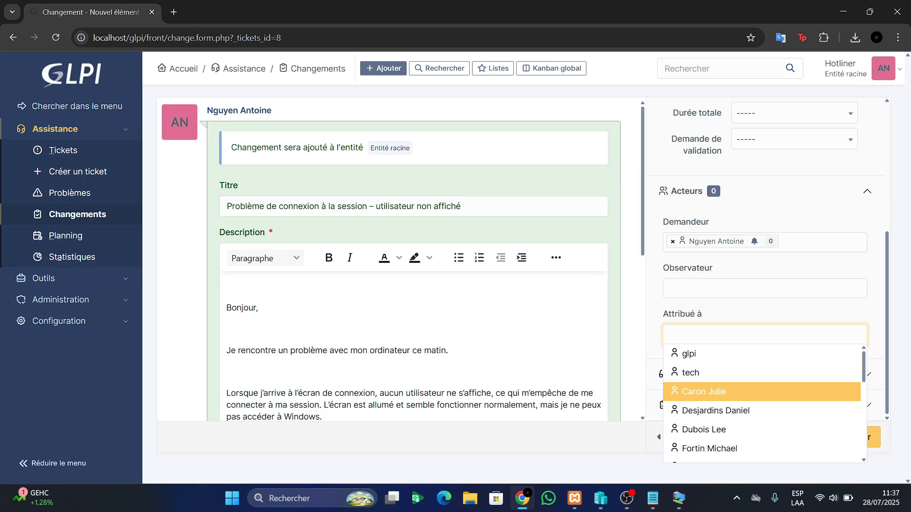
scroll(845, 373, down, 3)
scroll(845, 372, up, 2)
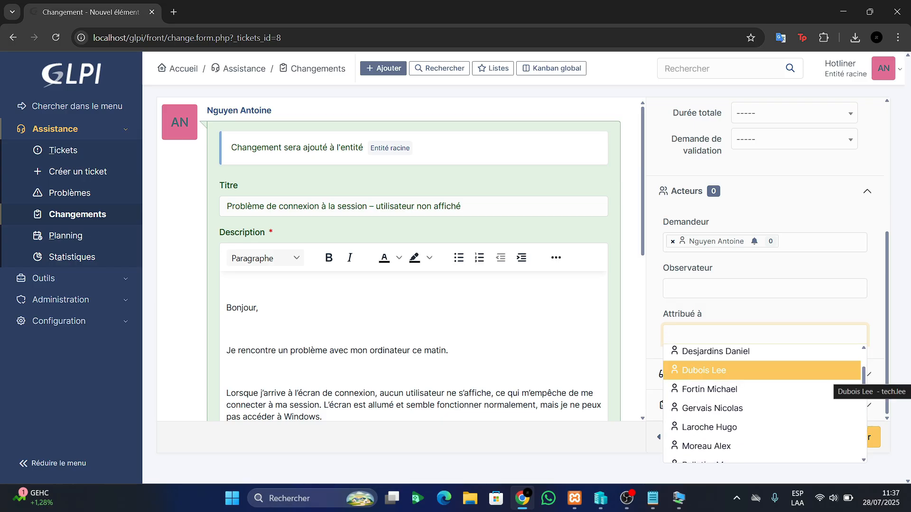
click(653, 498)
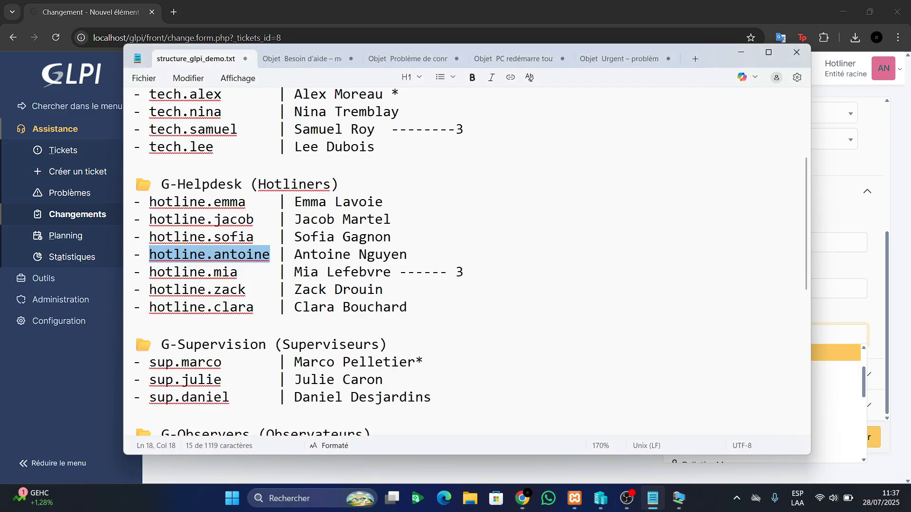
scroll(469, 261, up, 3)
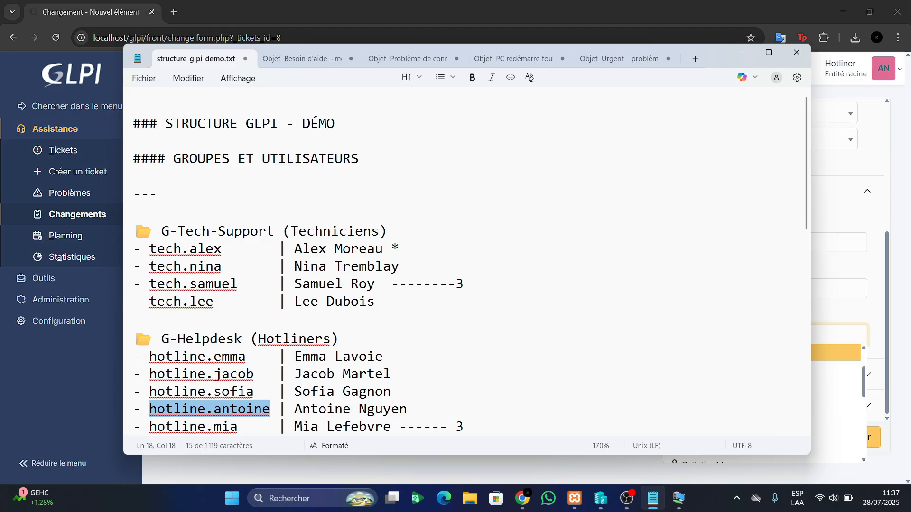
drag(409, 267, 135, 249)
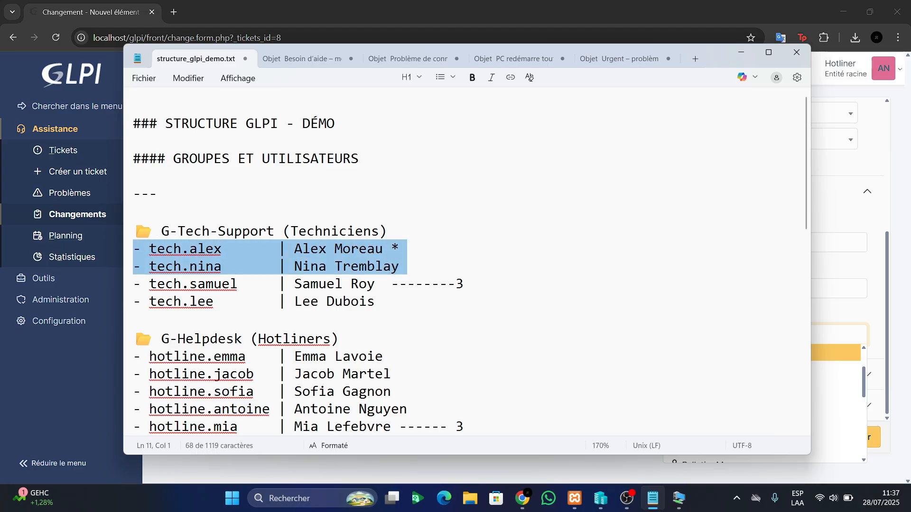
Replace the change's assigned supervisor with the second technician listed under G-Tech-Support and add the change
key(alt+Tab)
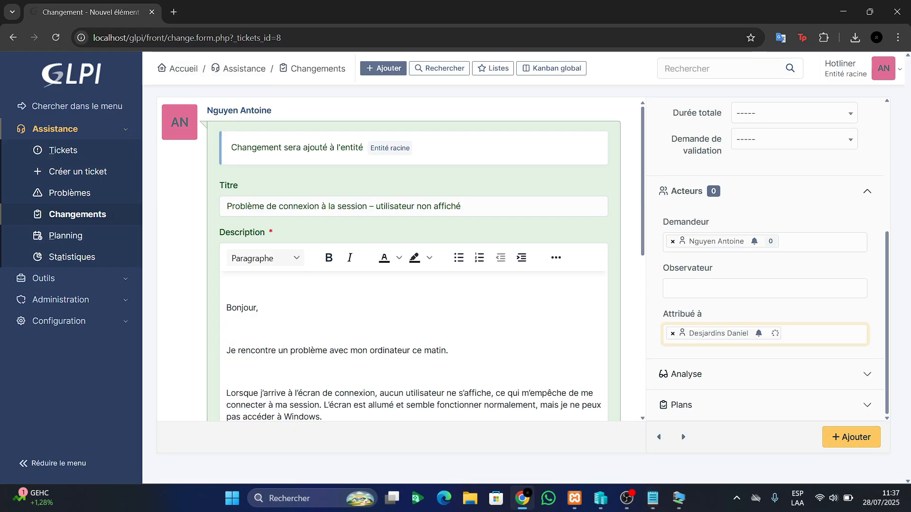
click(823, 334)
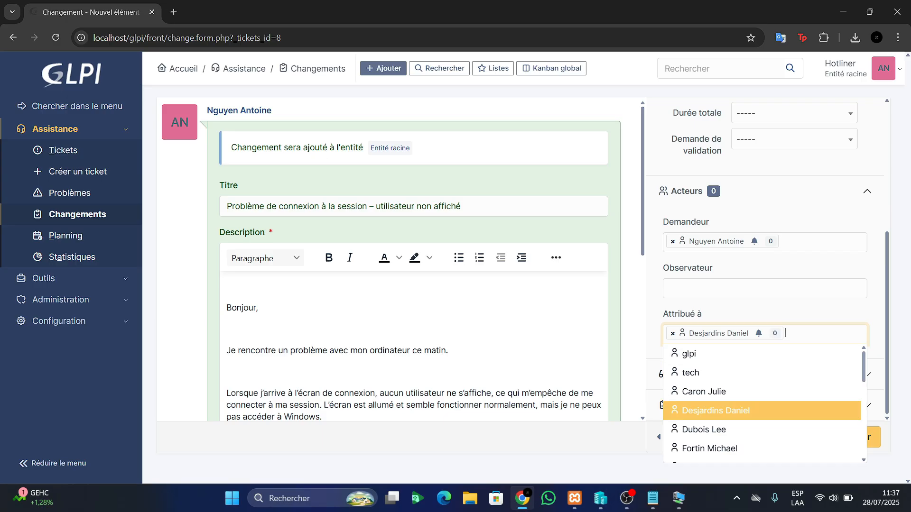
scroll(764, 375, down, 1)
scroll(764, 403, down, 3)
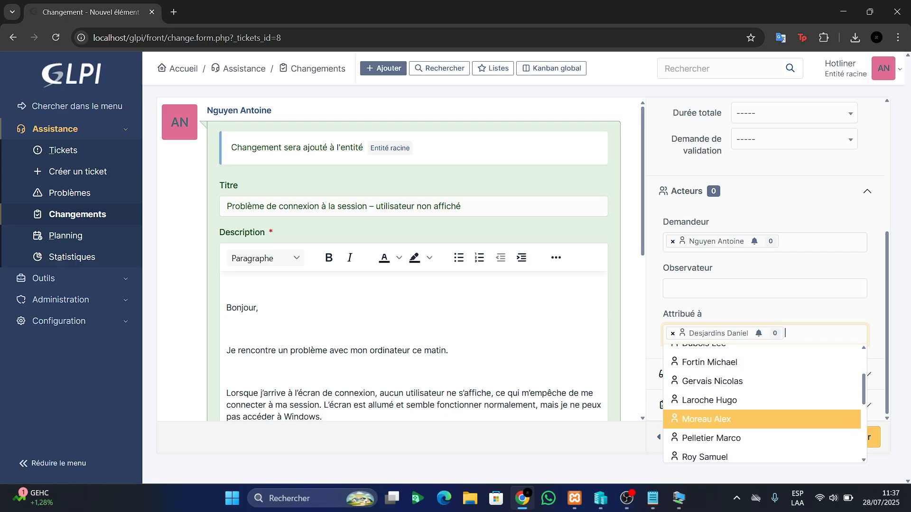
scroll(764, 427, down, 3)
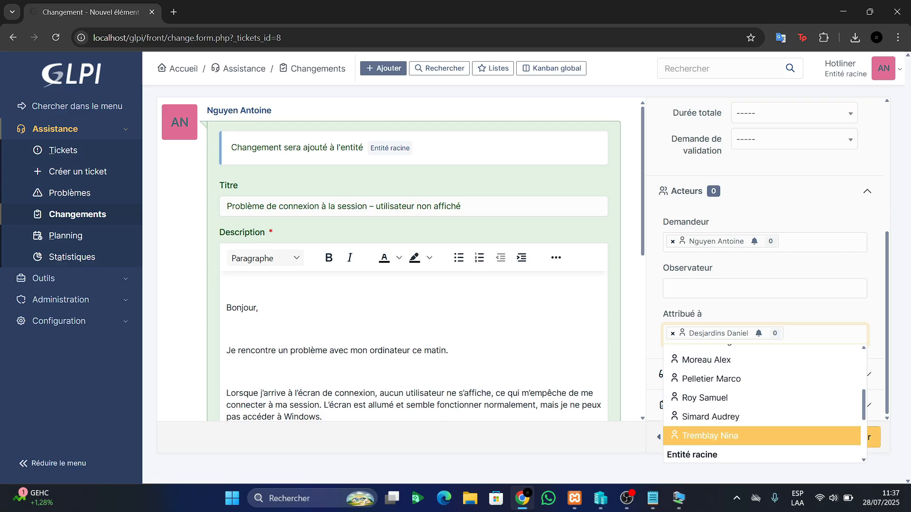
click(759, 433)
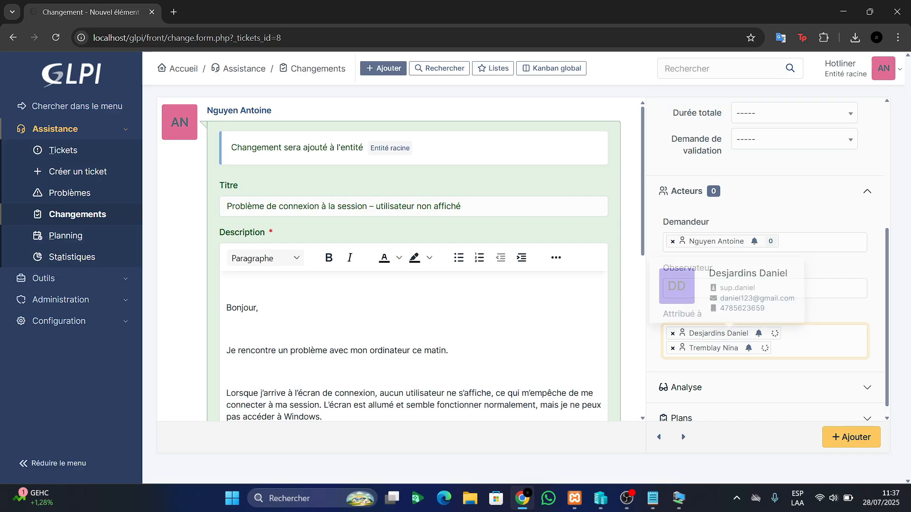
click(673, 334)
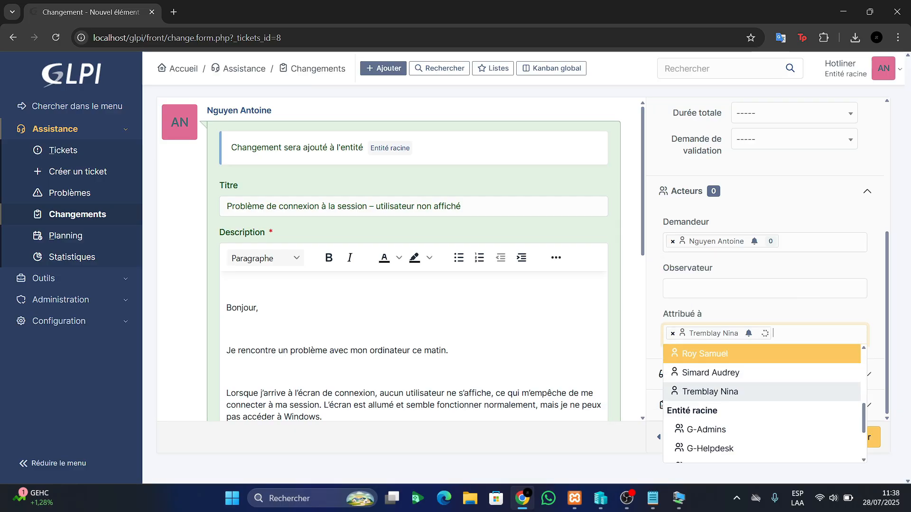
click(873, 437)
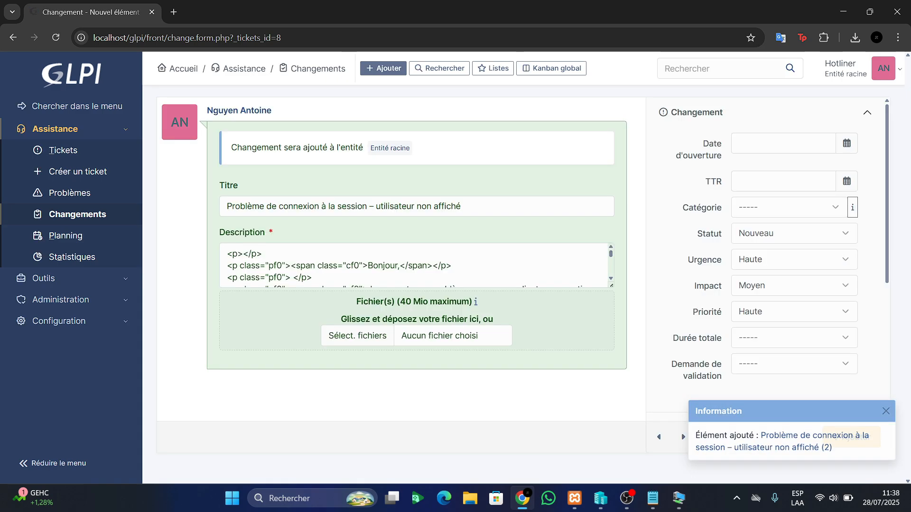
scroll(414, 275, down, 2)
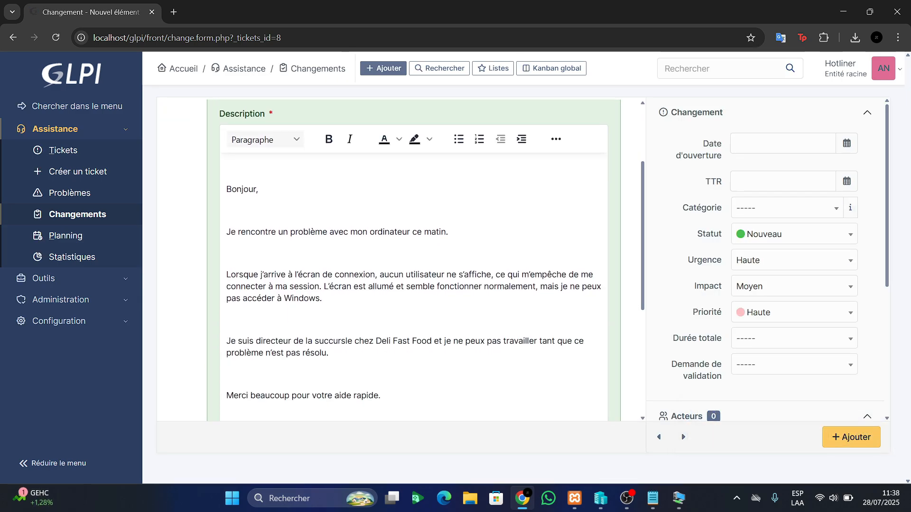
scroll(413, 275, up, 2)
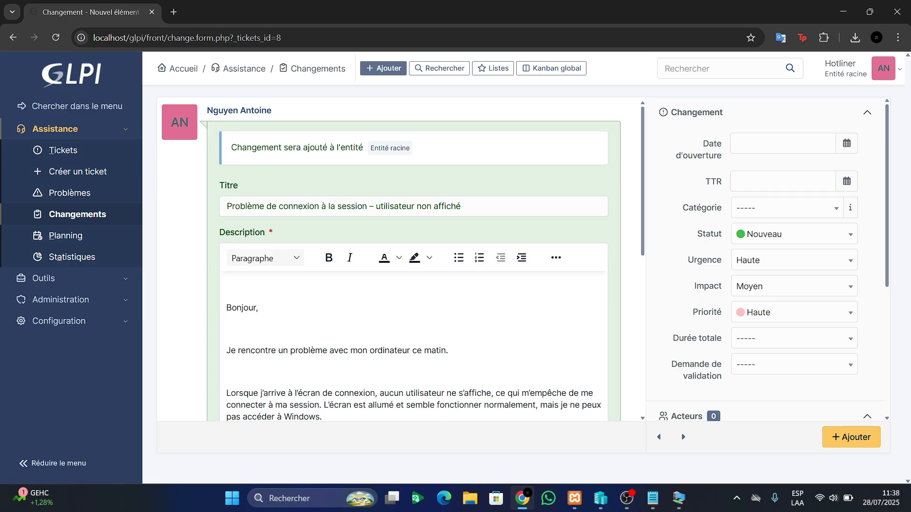
Reopen ticket 8, "Problème de connexion à la session – utilisateur non affiché", and show its conversation
click(64, 150)
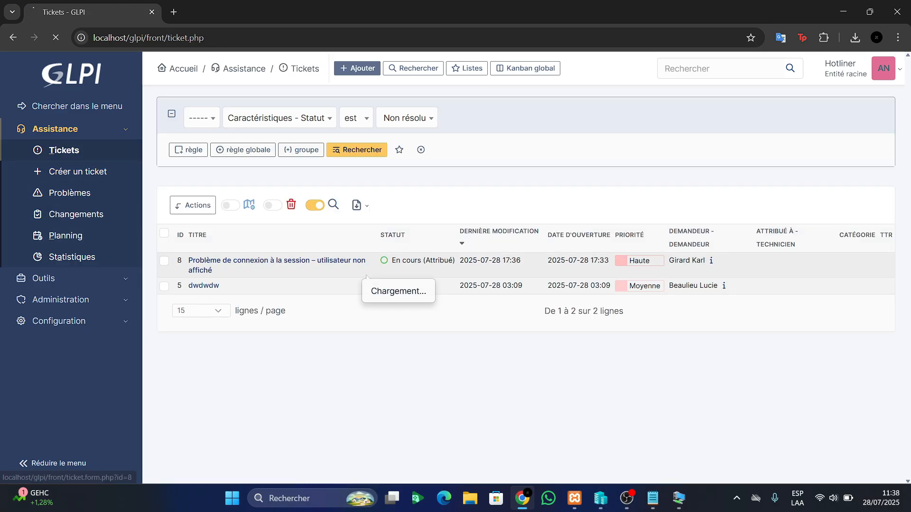
click(276, 261)
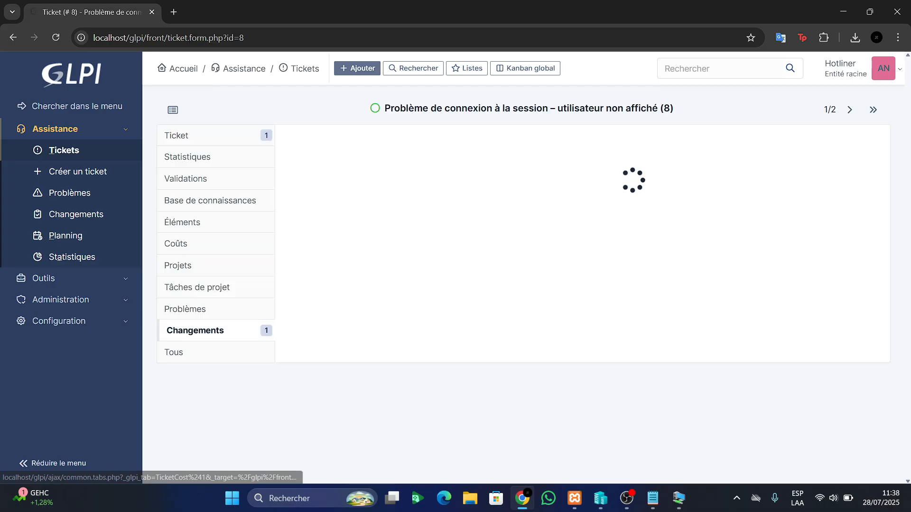
click(177, 135)
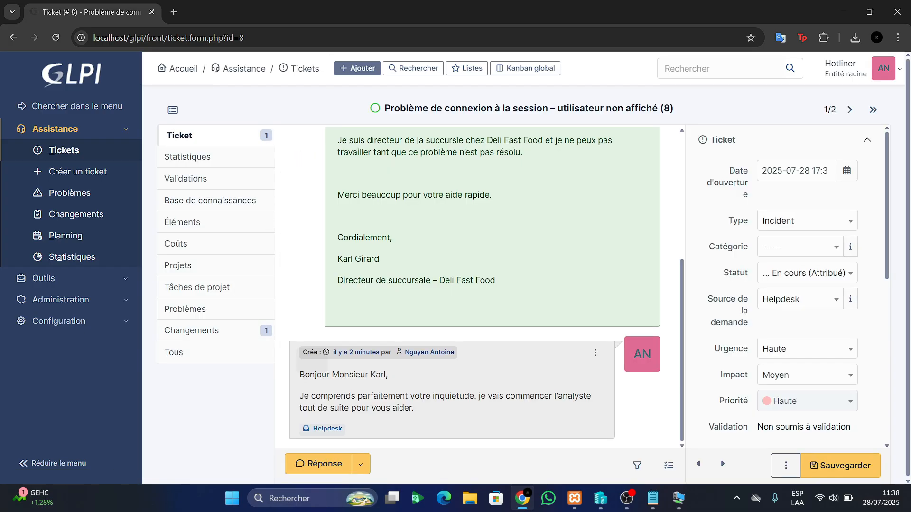
Start a reply greeting the requester, with "J'ai reussi pas a trouver la solution donc j'ai escalade le probleme au technicien niveau 2."
click(327, 463)
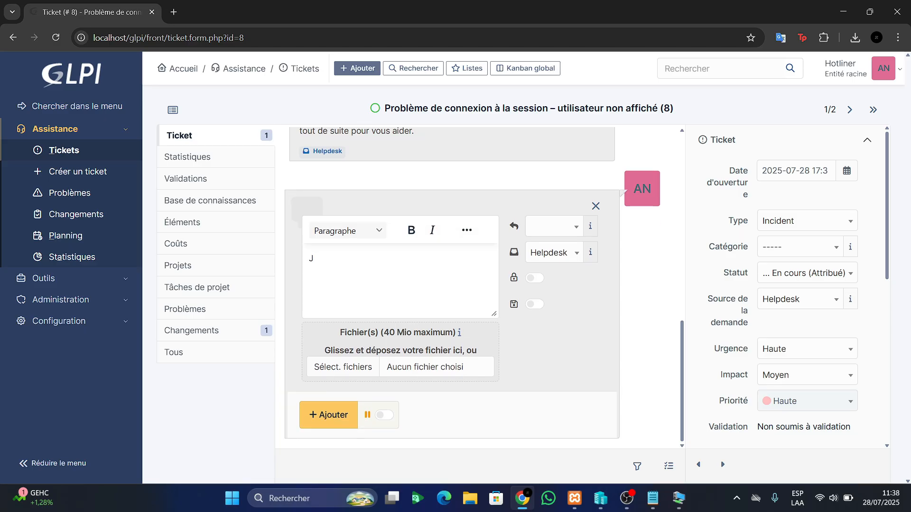
text(Monsiuer Karl,)
key(Return)
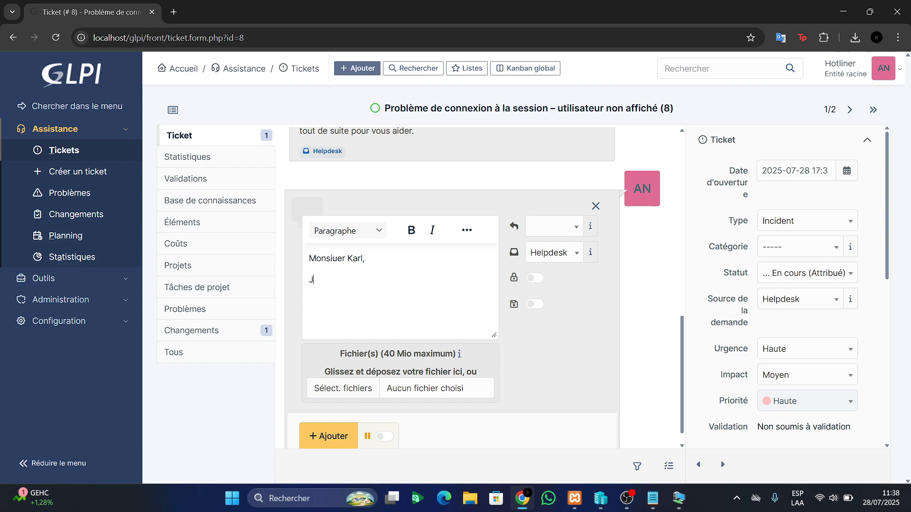
text(J'ai reussi pas a trouver la solu)
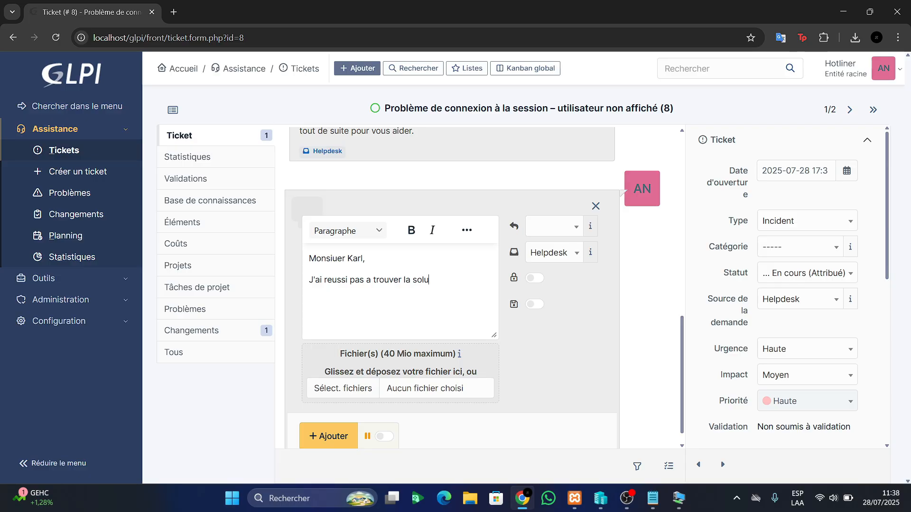
text(tion donc j'ai escalade)
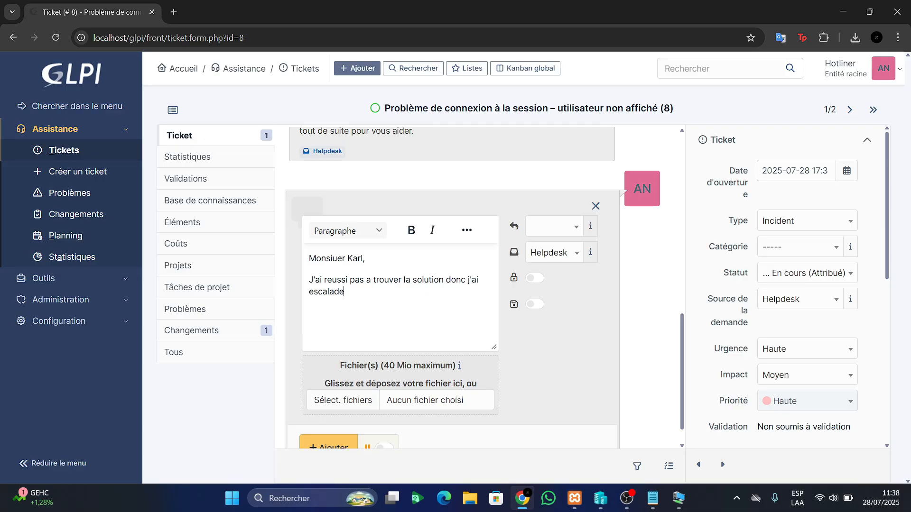
text(  le probleme au technicien n)
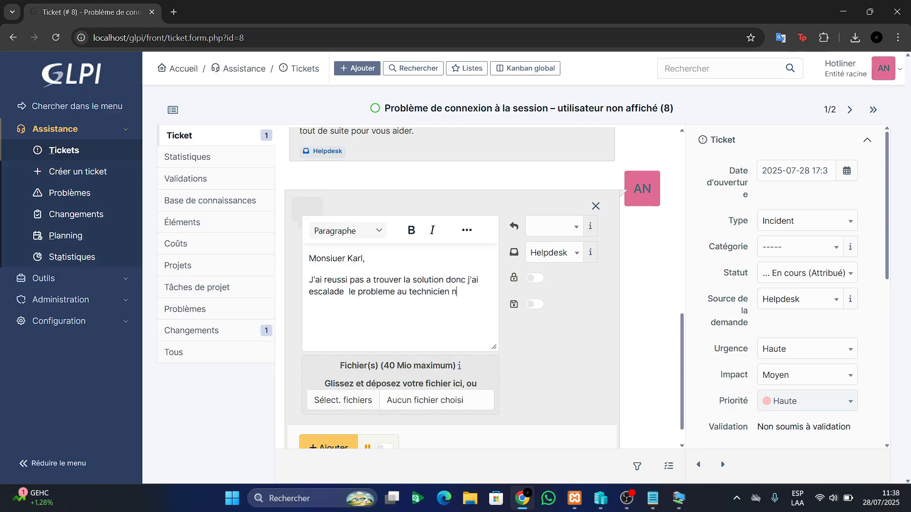
text(iveau 2.)
key(Return)
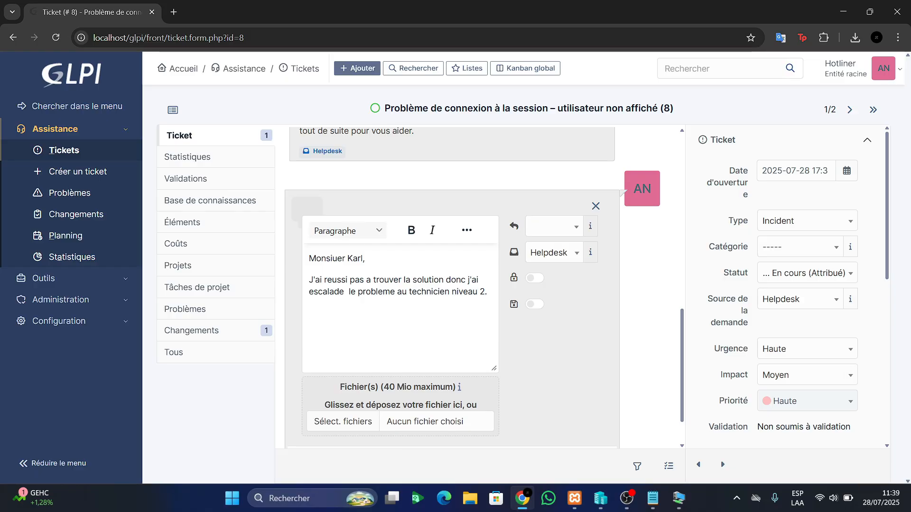
End the reply with "Merci pour votre comprehencion et votre probleme va etre resoudre au plus bref delai." and post it
text(Merci pour votre comp)
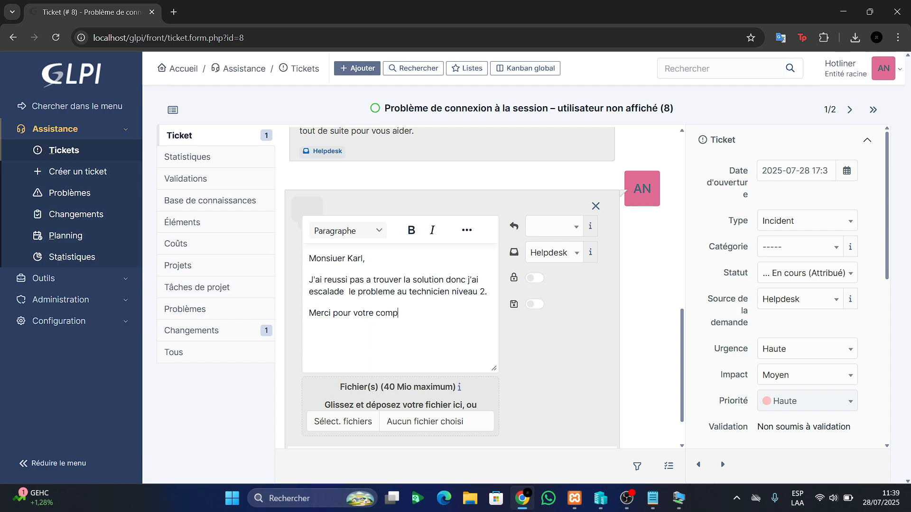
text(rehencio)
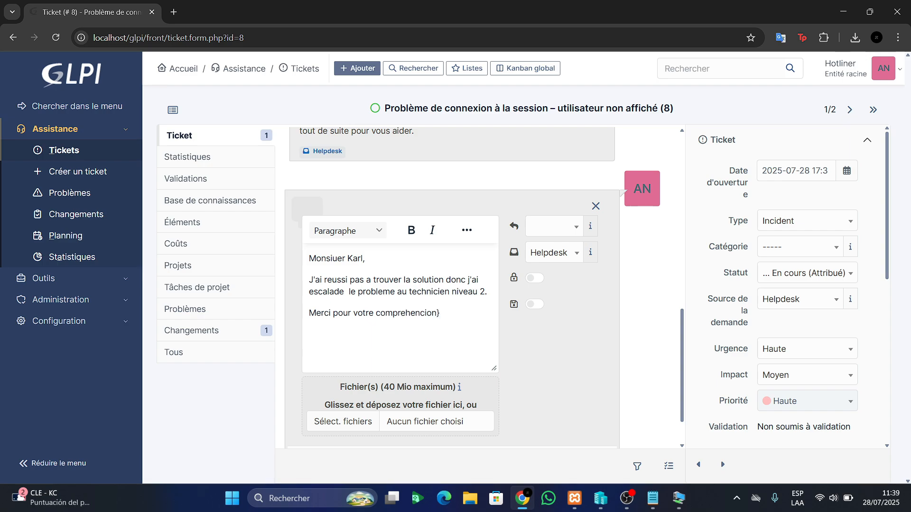
text(n.)
scroll(450, 284, down, 1)
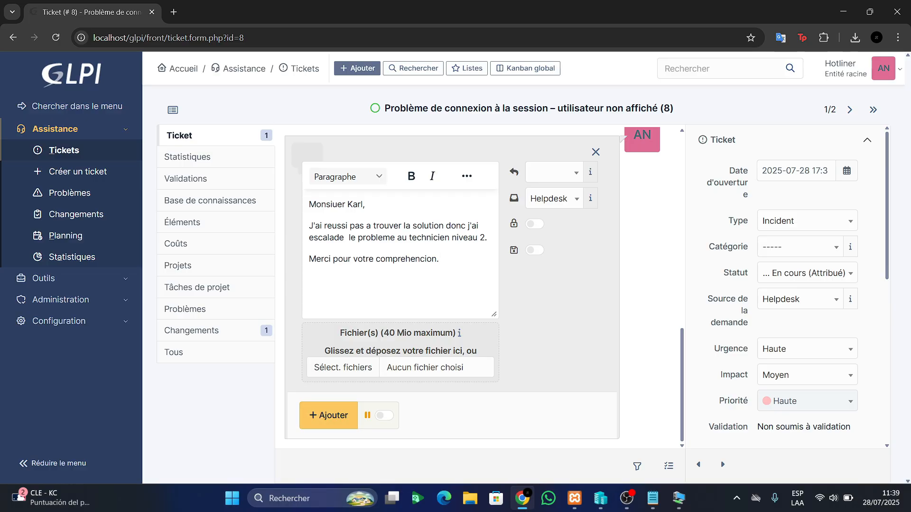
text(et votre probleme)
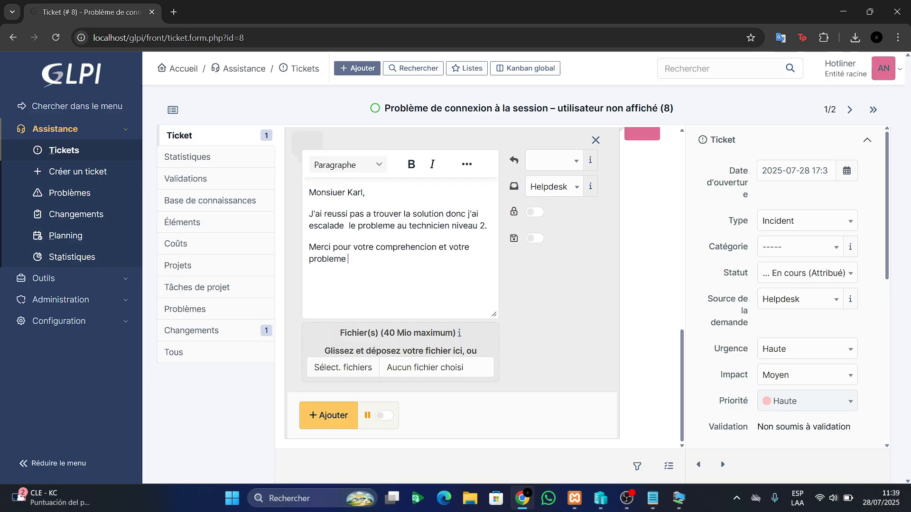
text( va etre resoudre)
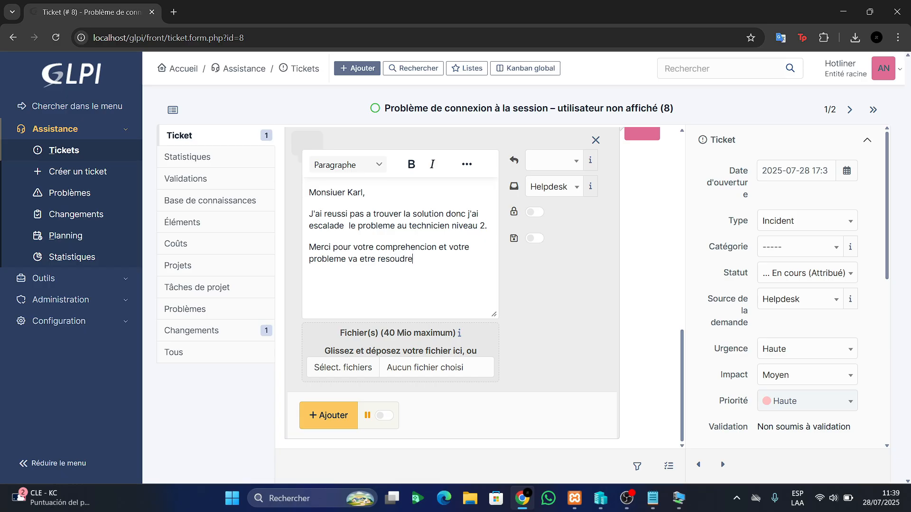
text( au plus bref delai.)
click(328, 415)
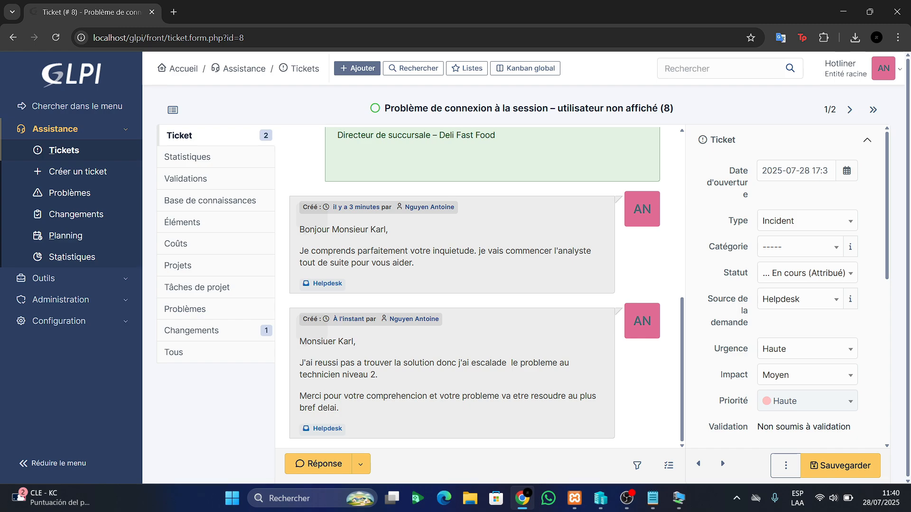
Log out of the helpdesk account and copy the ticket requester's username from the G-Users list in structure_glpi_demo.txt
click(883, 68)
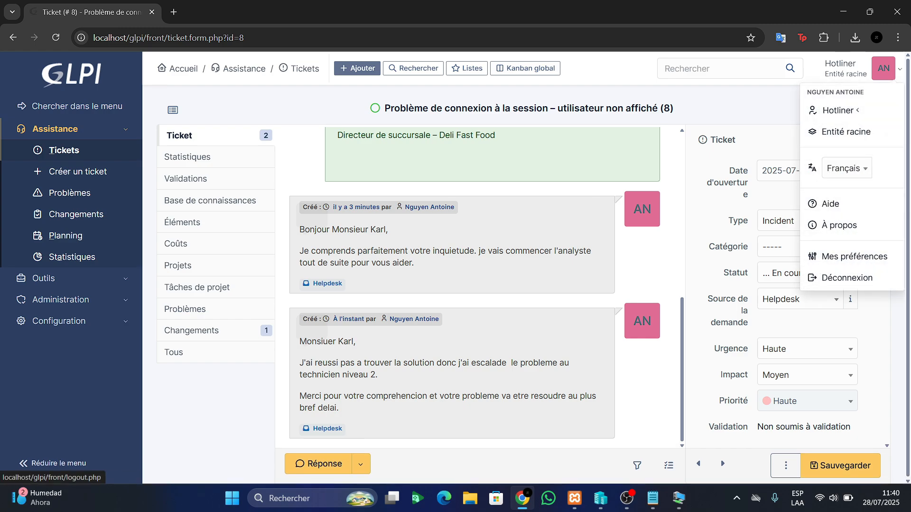
click(847, 278)
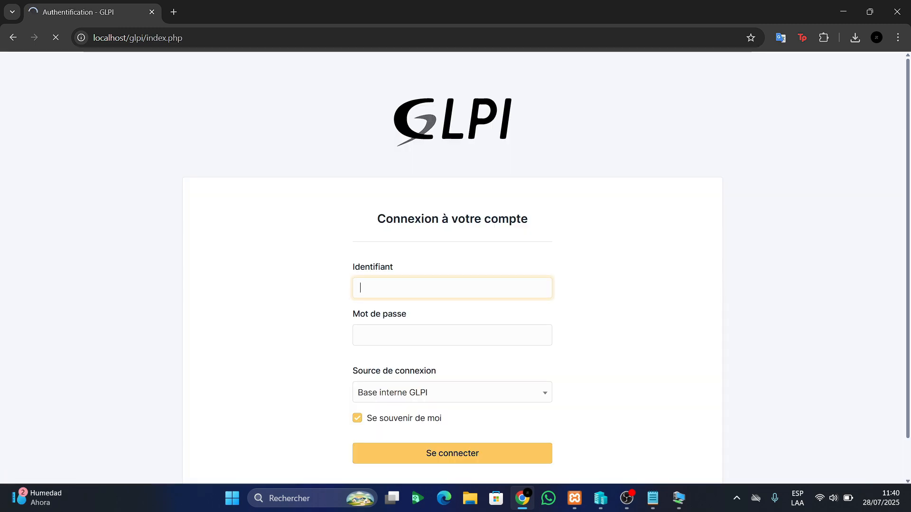
key(alt+Tab)
scroll(530, 78, down, 12)
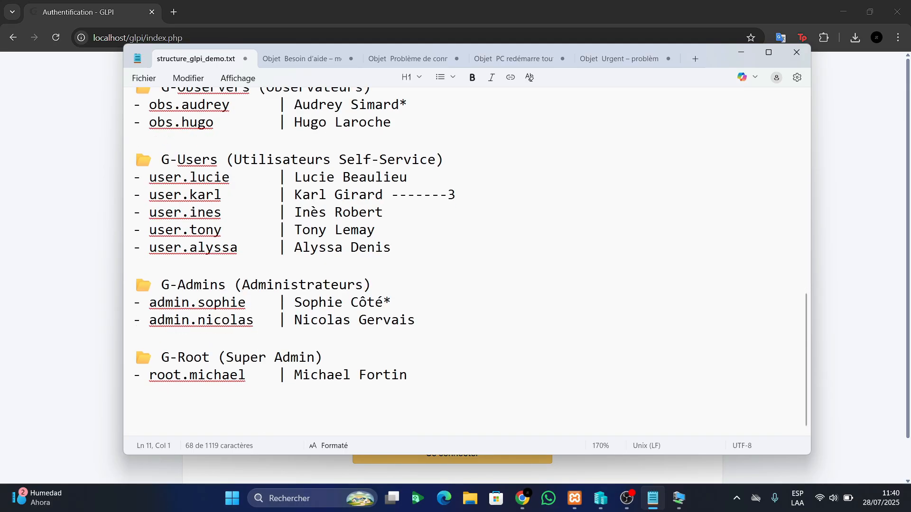
scroll(530, 78, up, 4)
drag(222, 335, 149, 335)
key(ctrl+c)
Switch back to Chrome and sign in to GLPI with the copied requester username and the account password
key(alt+Tab)
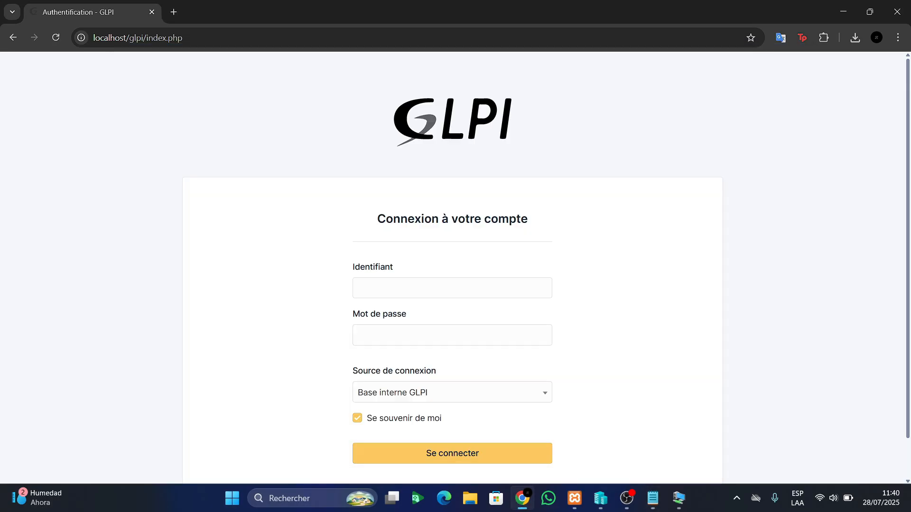
click(452, 288)
key(ctrl+v)
key(Tab)
text(••••••)
key(Return)
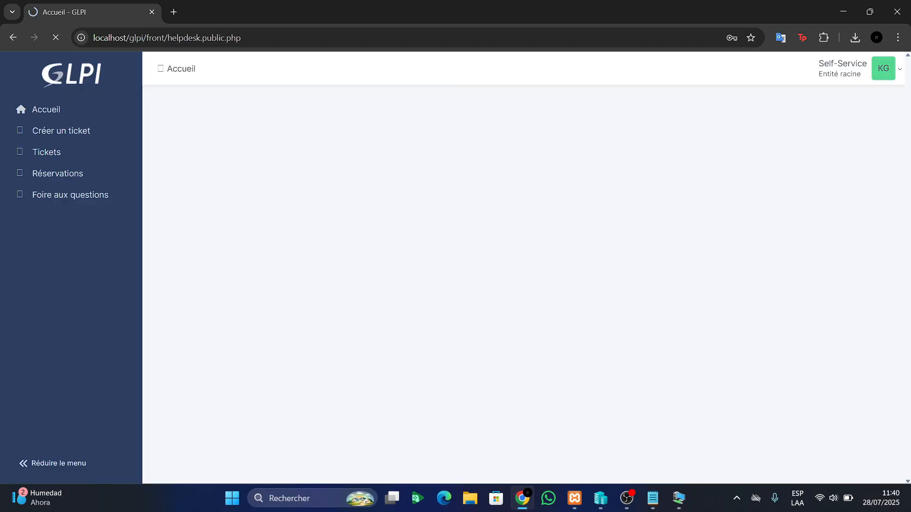
Open ticket 8 from the requester's ticket list and post the reply "Ok merci, je vais attendre."
click(71, 151)
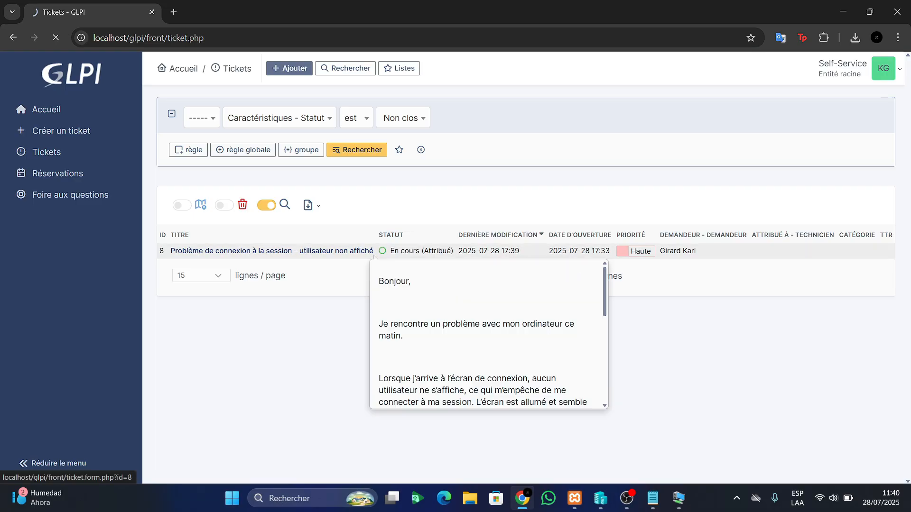
click(365, 251)
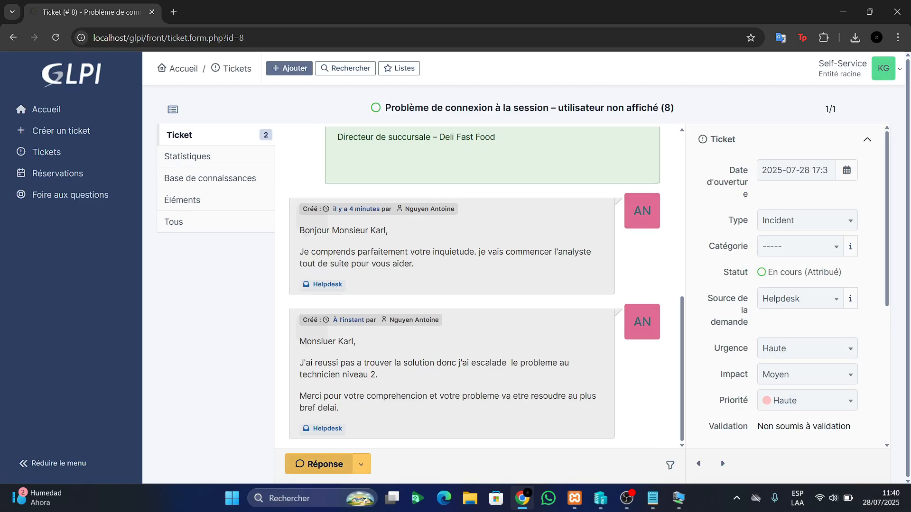
click(319, 464)
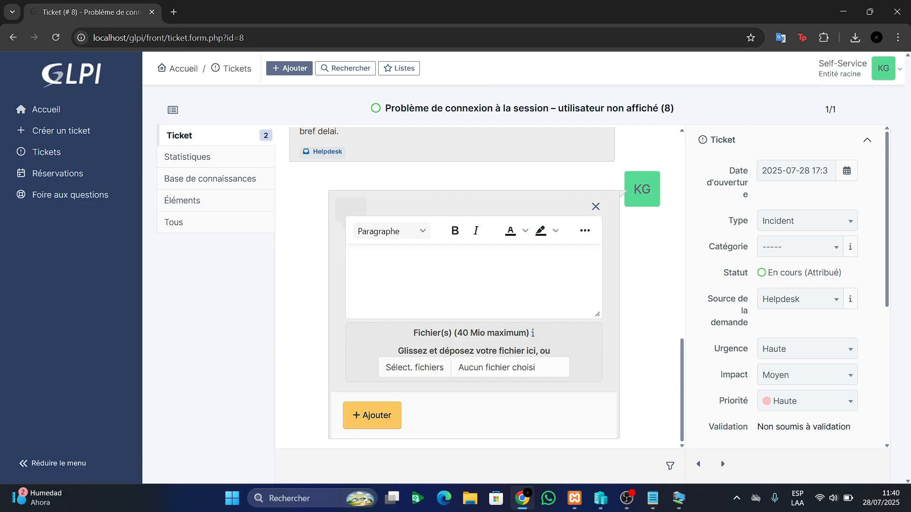
text(Ok merci)
text(, je vaus )
text(ia)
text( attendre.)
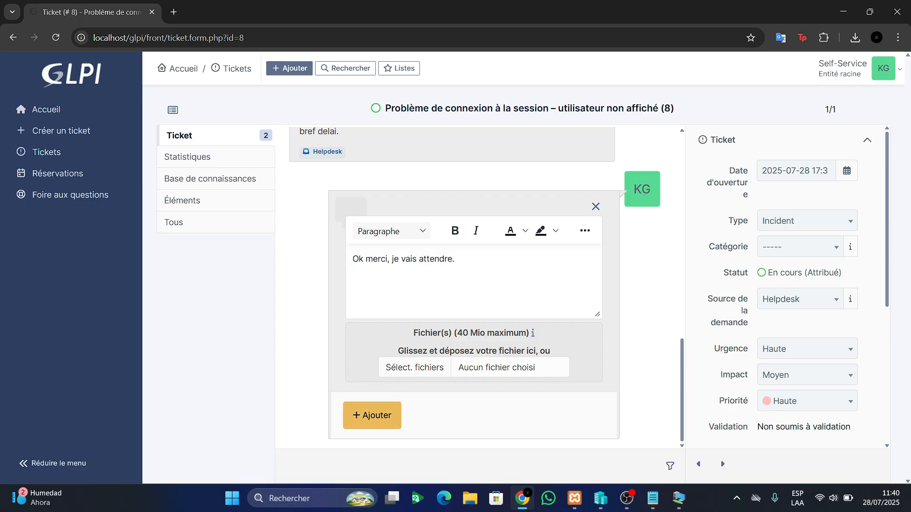
click(368, 415)
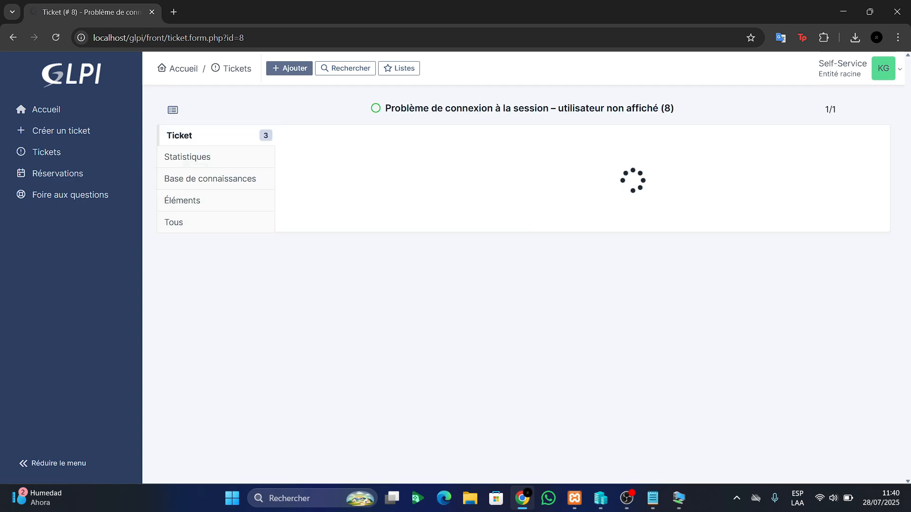
scroll(474, 284, up, 10)
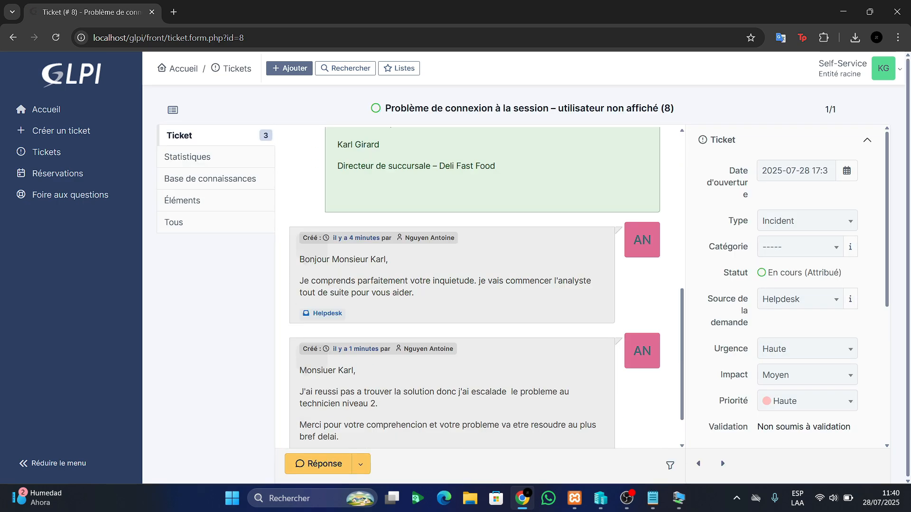
Log out of the requester account and copy the assigned level 2 technician's username from the G-Tech-Support list in structure_glpi_demo.txt
click(884, 67)
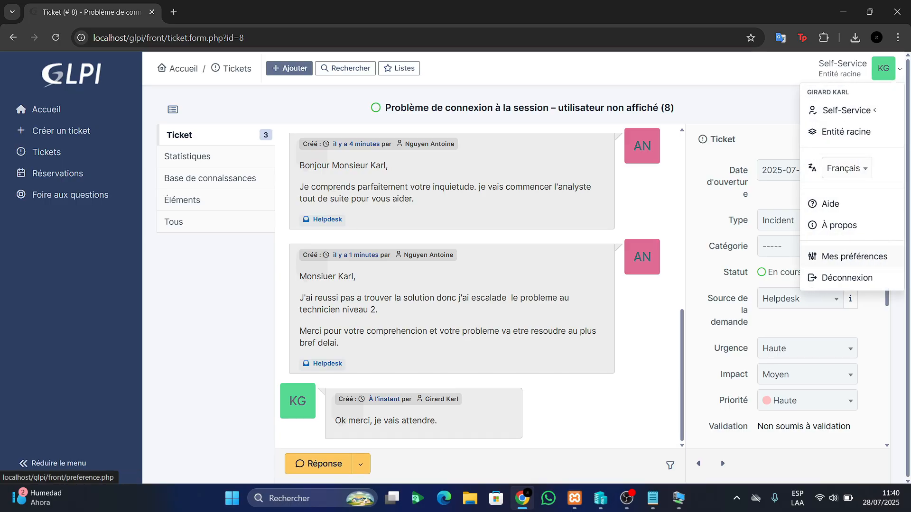
click(847, 278)
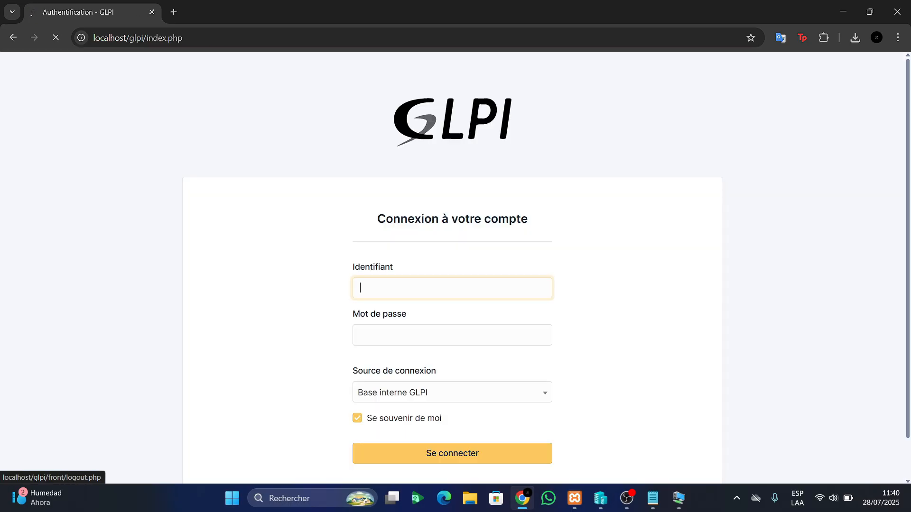
key(alt+Tab)
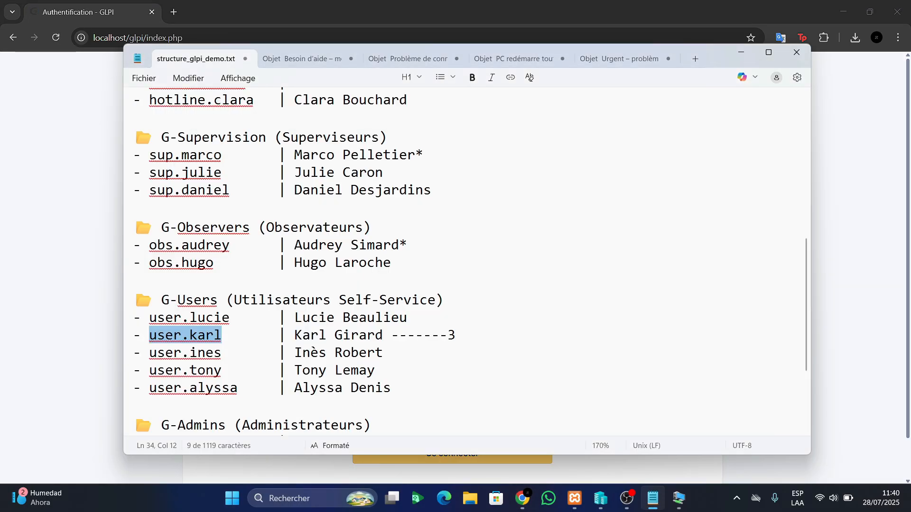
scroll(467, 261, up, 7)
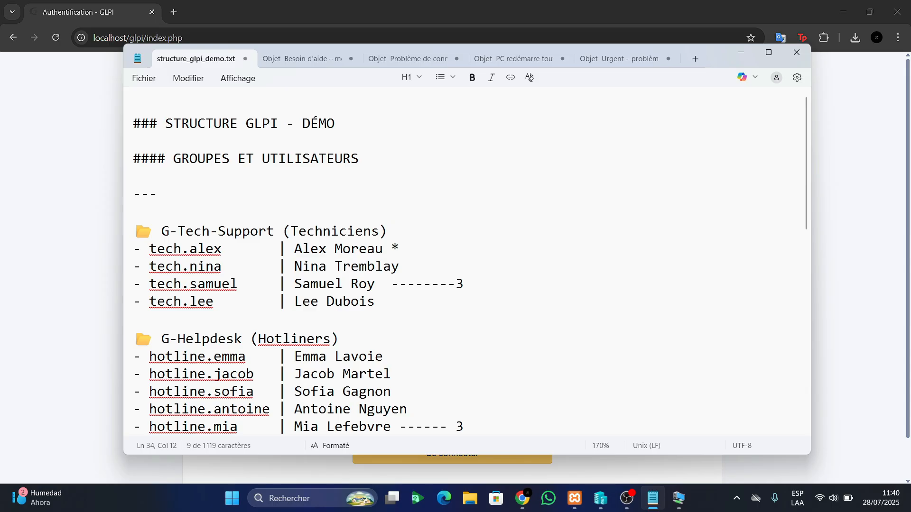
drag(222, 267, 150, 267)
key(ctrl+c)
Switch back to Chrome and sign in to GLPI with the copied technician username and the account password
key(alt+Tab)
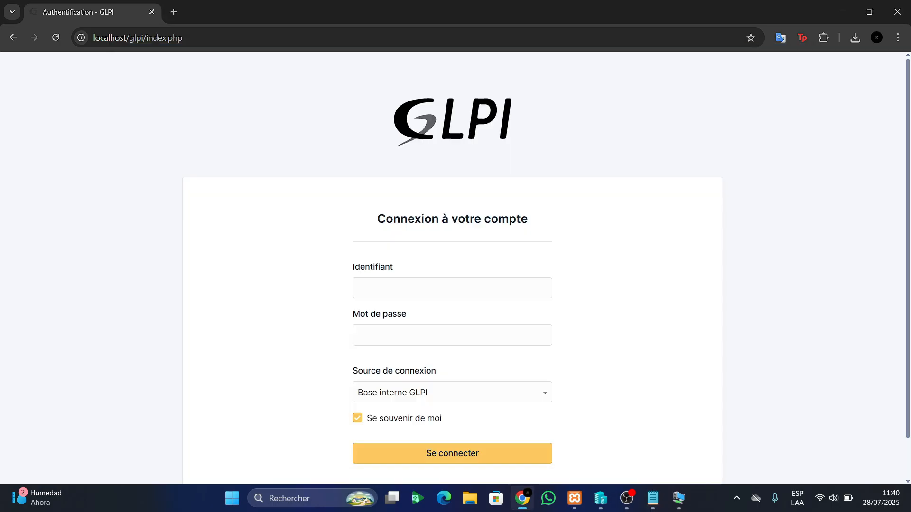
key(ctrl+v)
key(Tab)
text(******)
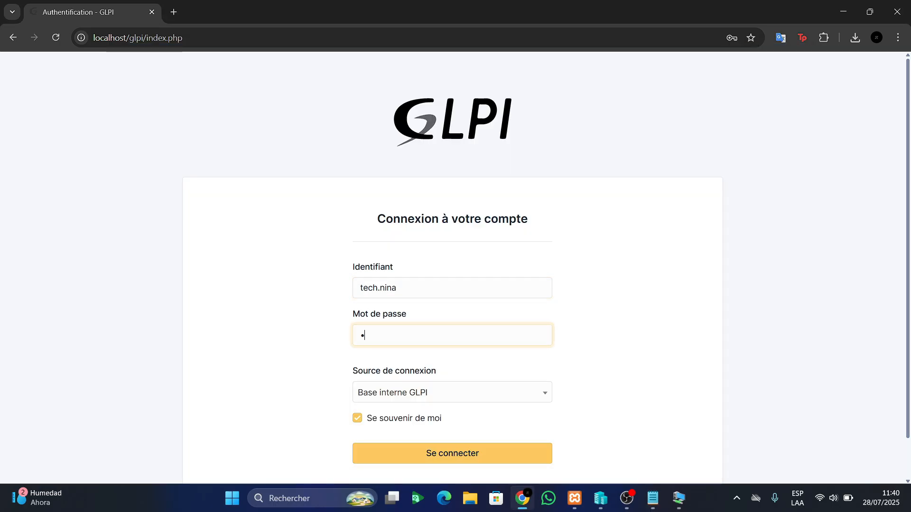
key(Return)
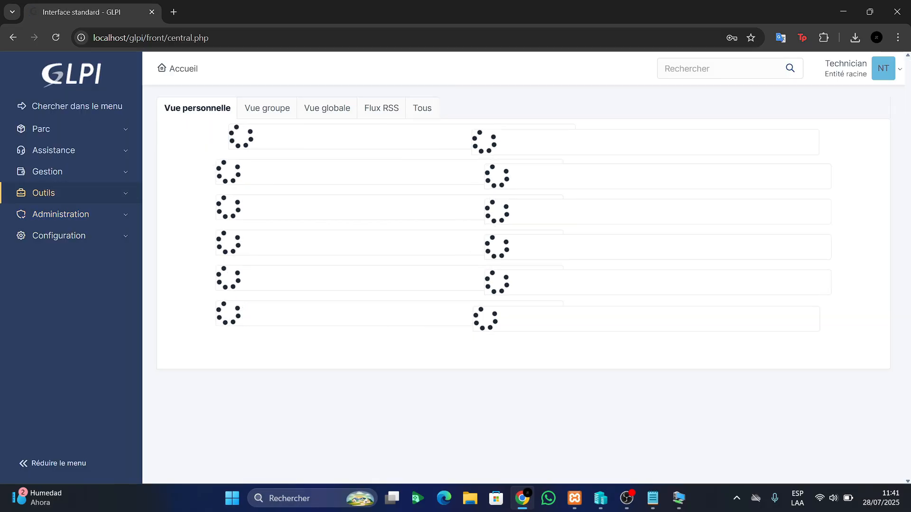
Open ticket 8 from the technician's ticket list and review its replies, properties and actors
click(56, 172)
click(54, 151)
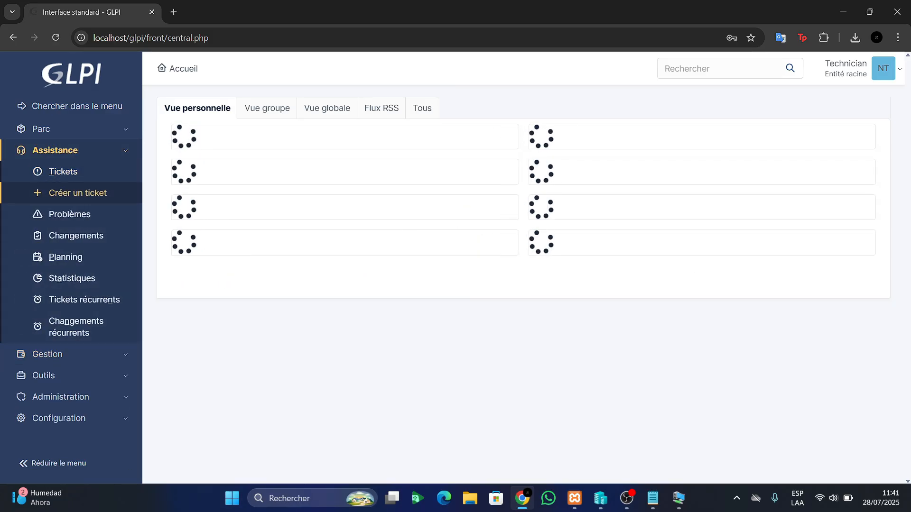
click(63, 171)
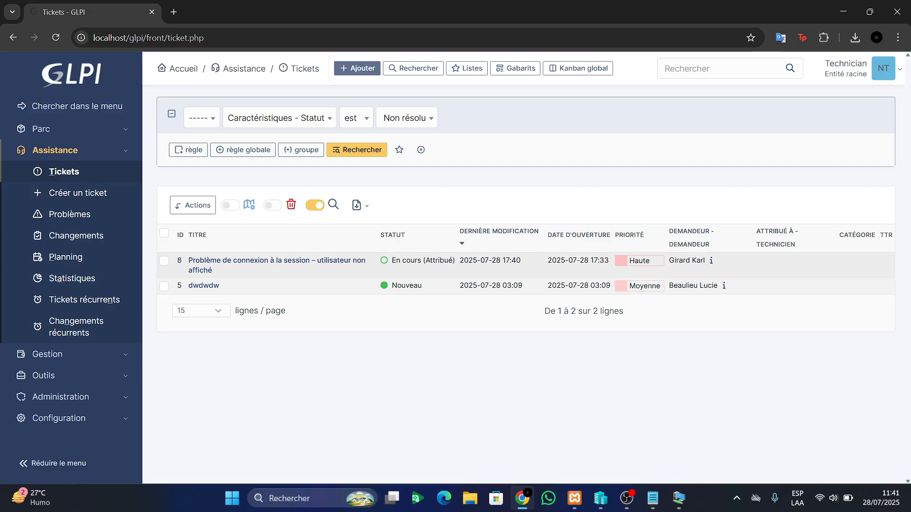
click(354, 263)
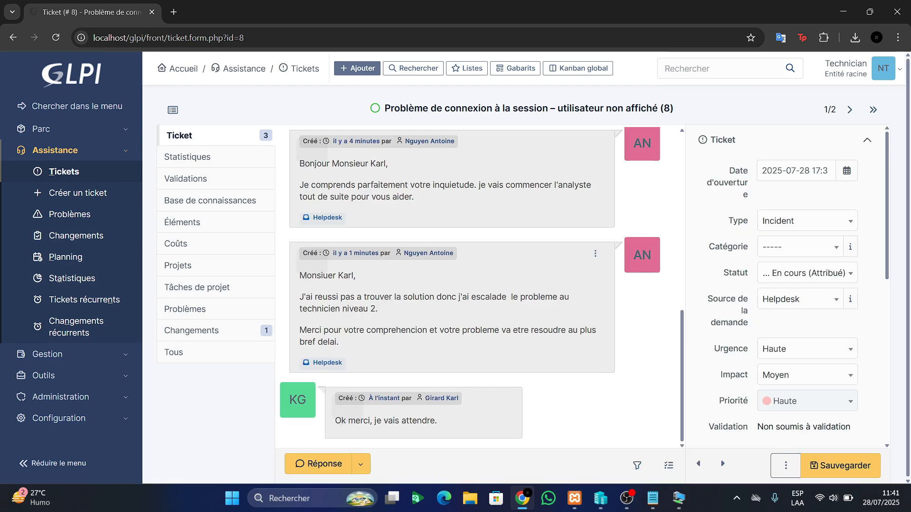
scroll(806, 285, down, 3)
scroll(806, 285, up, 3)
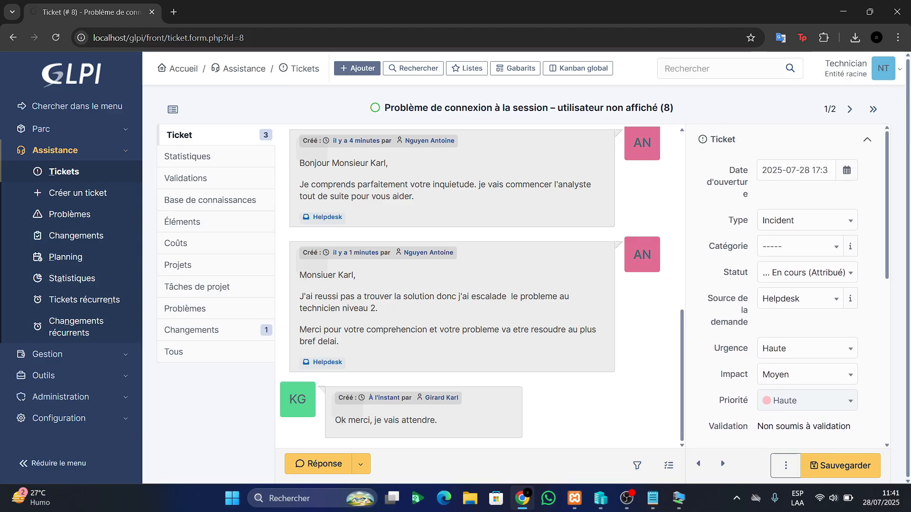
scroll(787, 285, down, 3)
scroll(788, 285, down, 3)
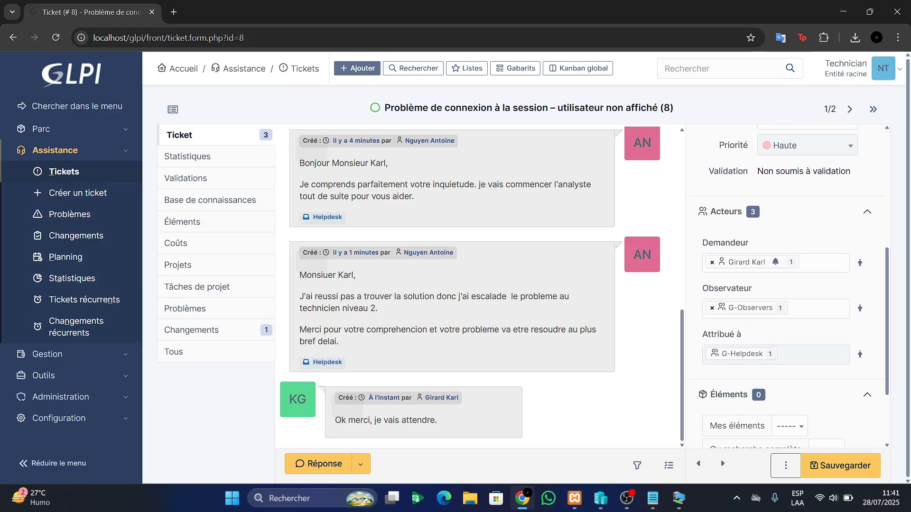
scroll(787, 284, up, 6)
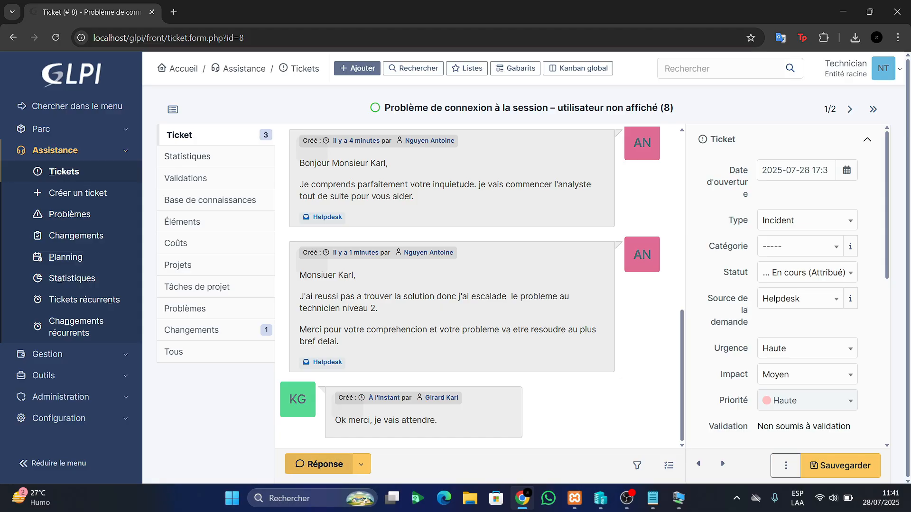
Open change 2, "Problème de connexion à la session – utilisateur non affiché", from the changes linked to ticket 8
click(361, 464)
click(360, 465)
click(361, 465)
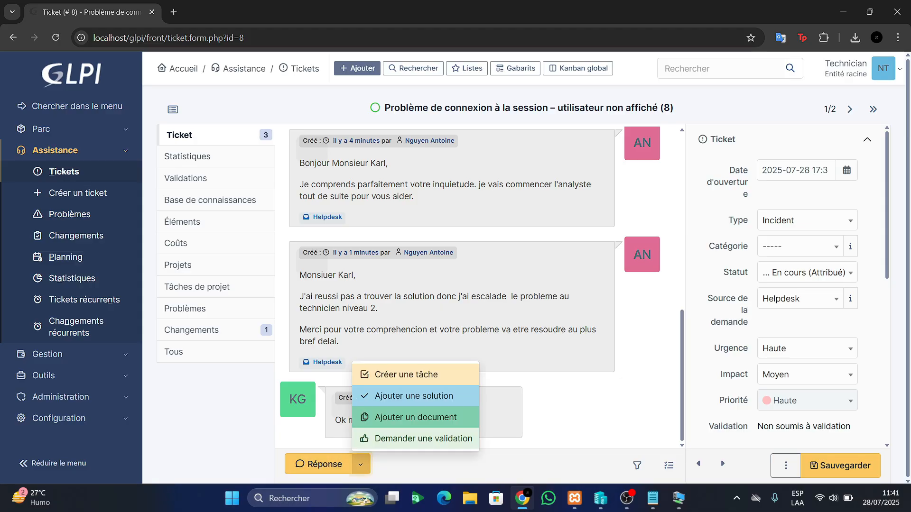
click(361, 465)
click(191, 330)
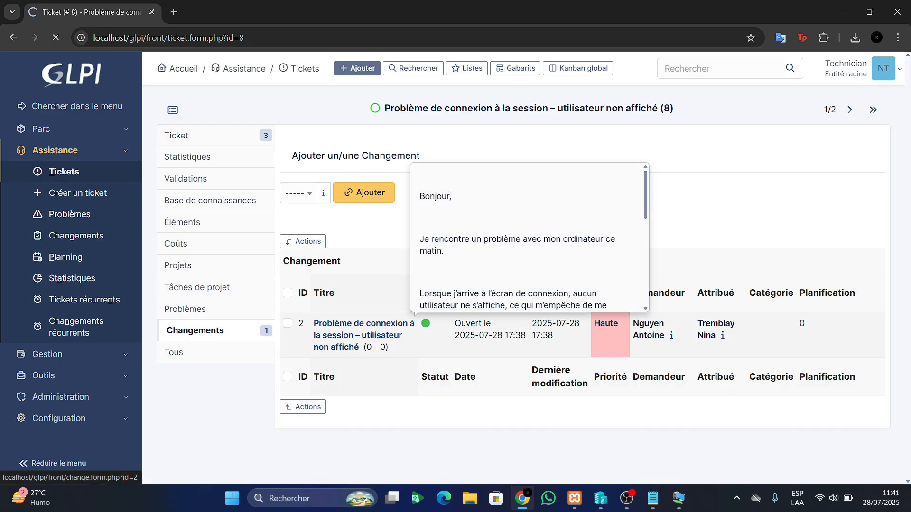
click(364, 329)
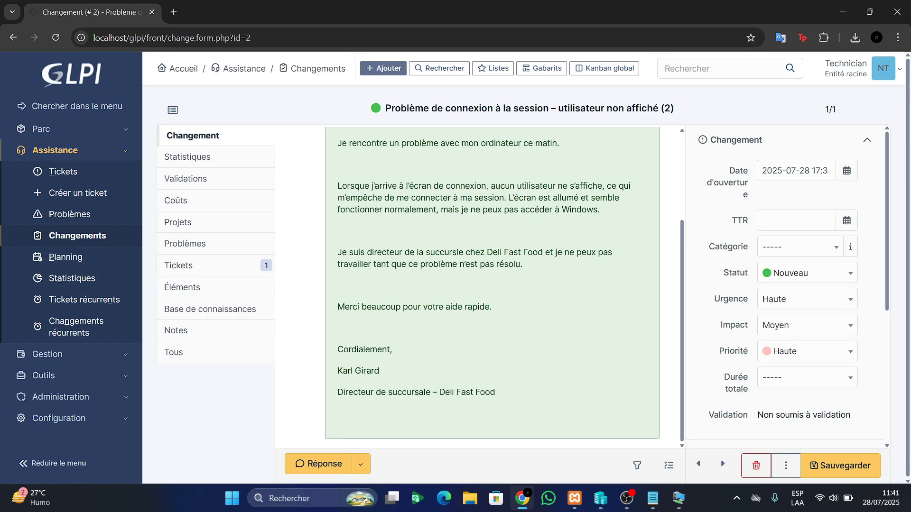
Read through the change's title and the requester's full description of the session connection problem
drag(496, 393, 336, 185)
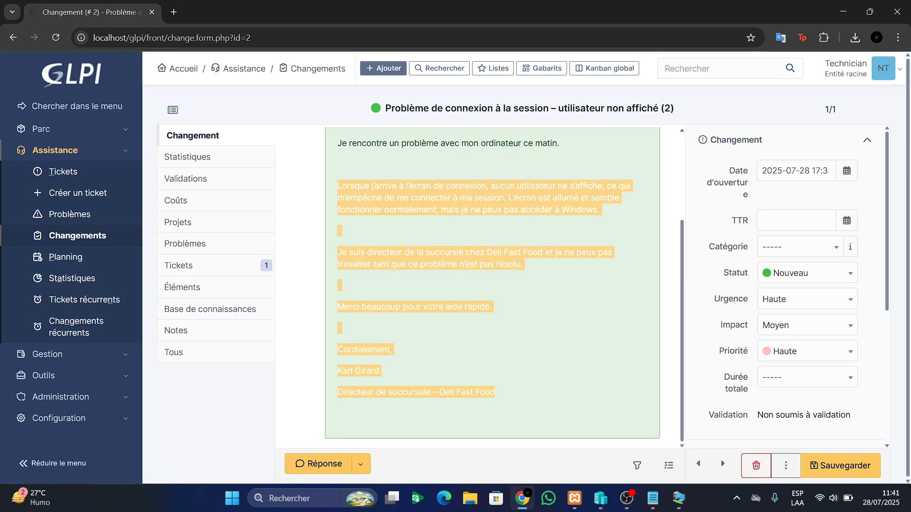
scroll(337, 186, up, 3)
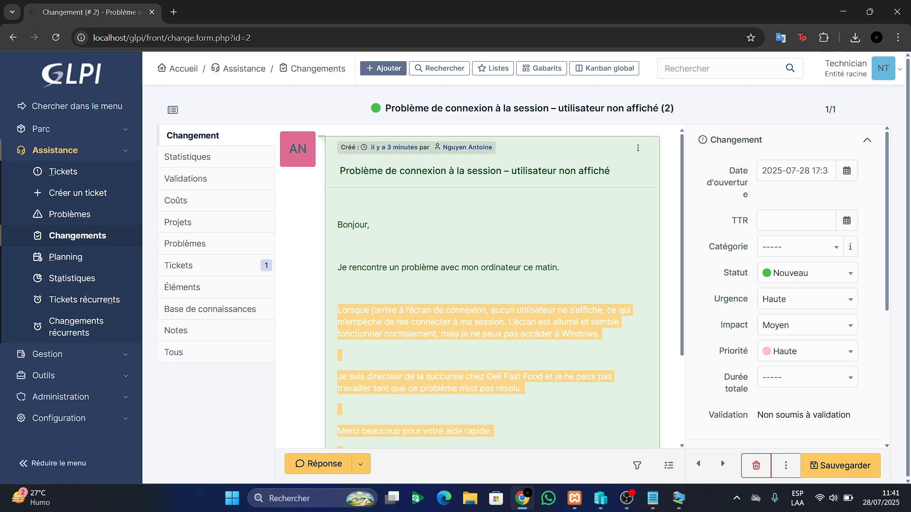
scroll(492, 285, down, 3)
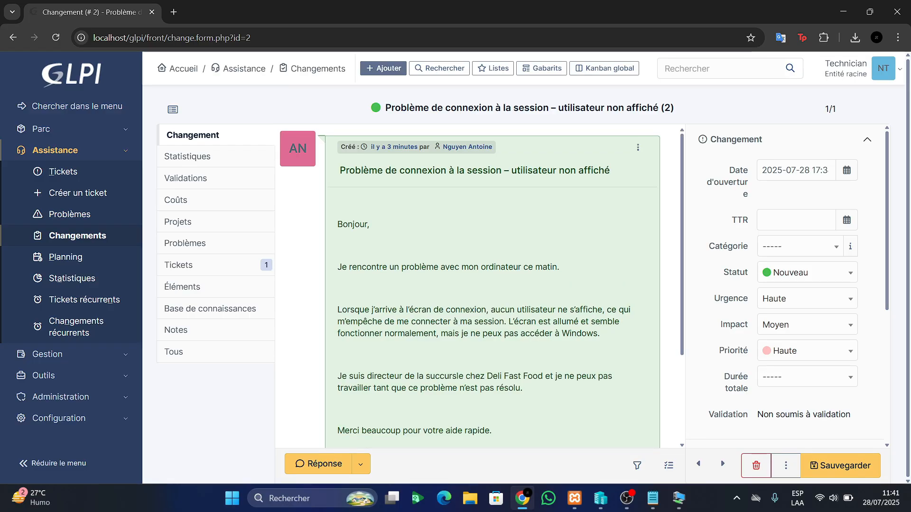
scroll(492, 285, down, 2)
scroll(492, 285, up, 3)
drag(417, 170, 538, 170)
click(538, 171)
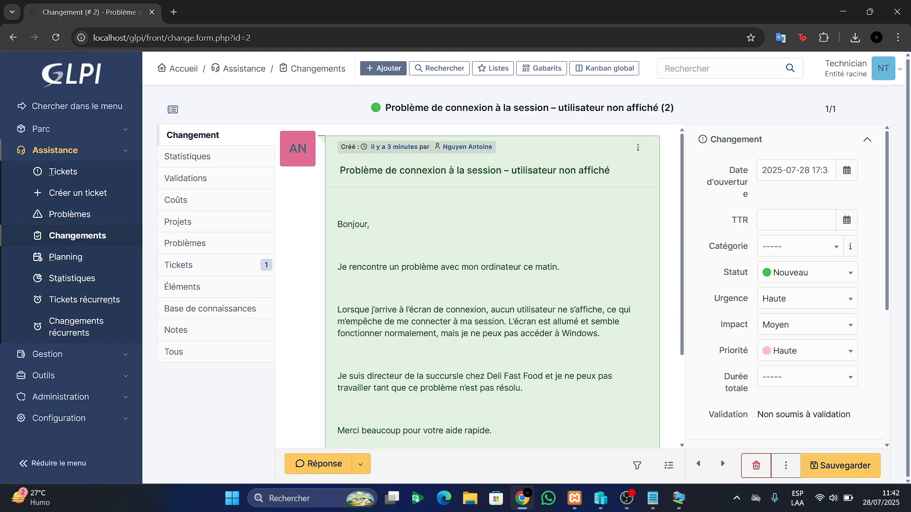
Check the Probleme virtual machine's login screen, switch to Hyper-V Manager and power the machine off
click(679, 498)
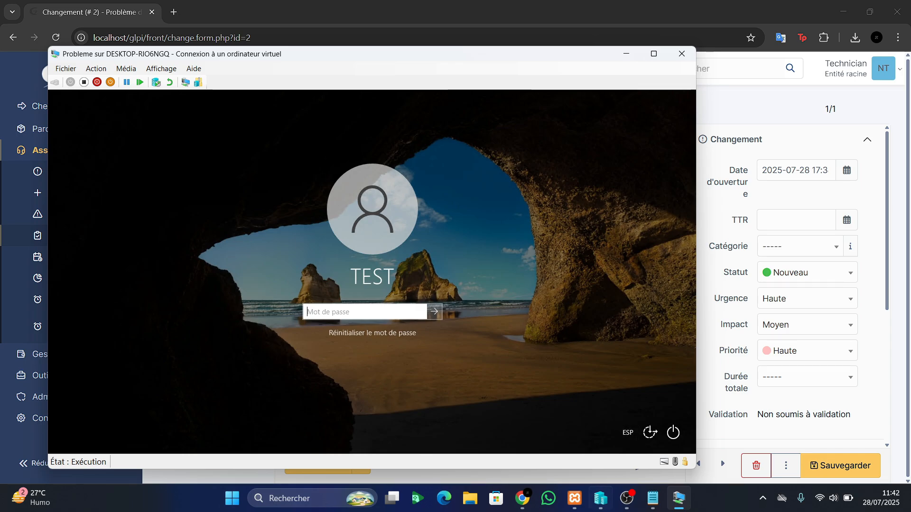
click(600, 498)
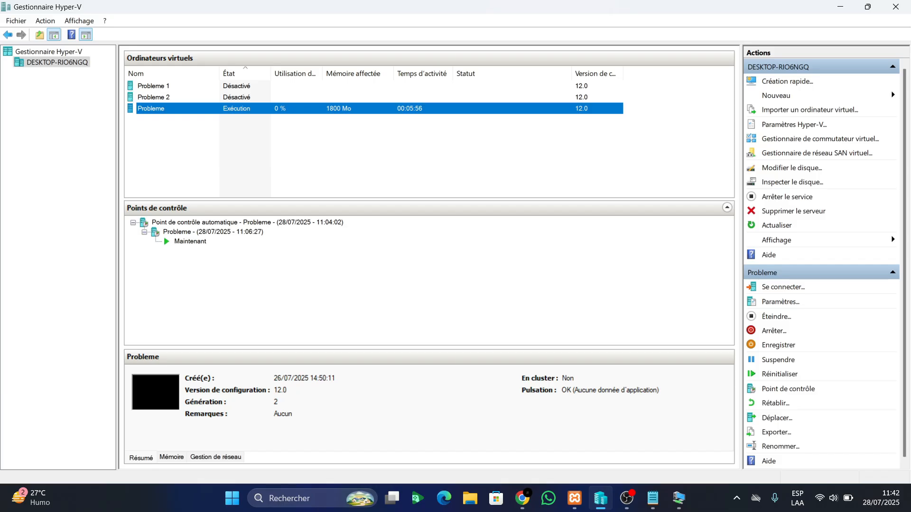
right_click(274, 110)
click(328, 155)
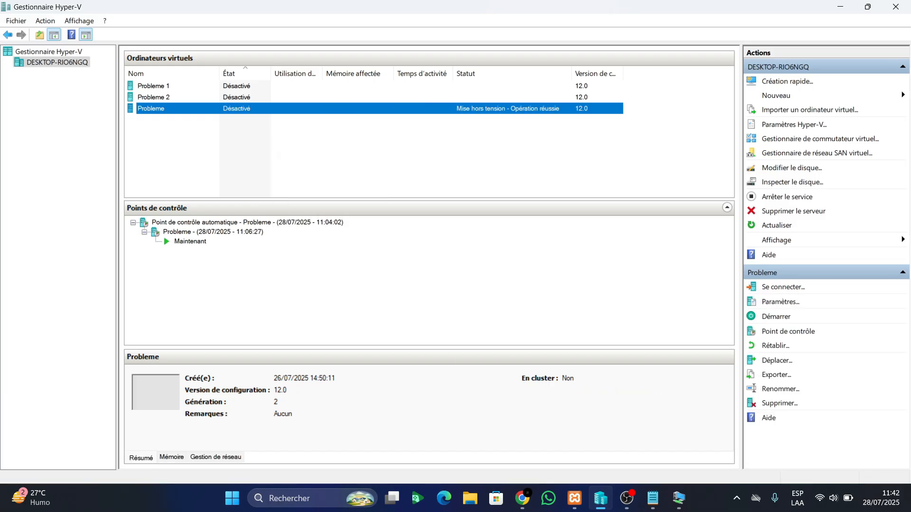
Open the settings of the Probleme virtual machine and add a DVD drive to its SCSI controller
right_click(236, 109)
click(280, 136)
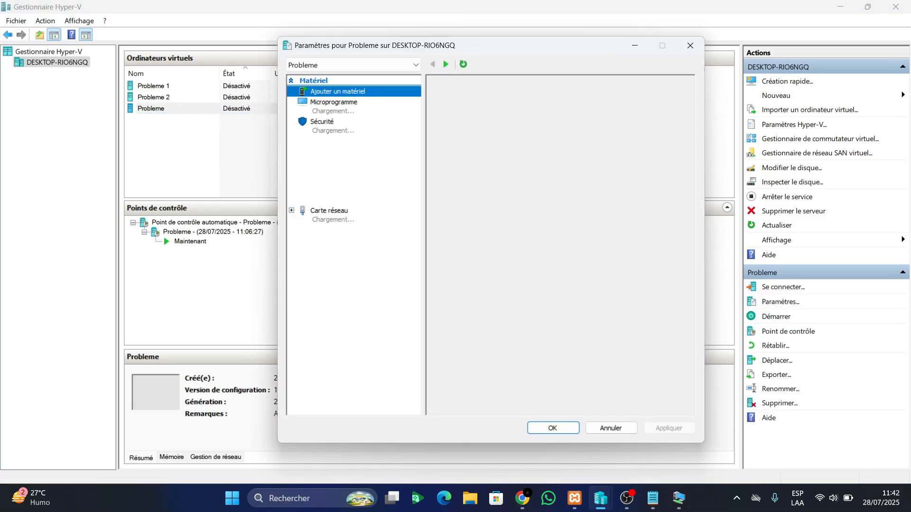
click(333, 180)
click(459, 141)
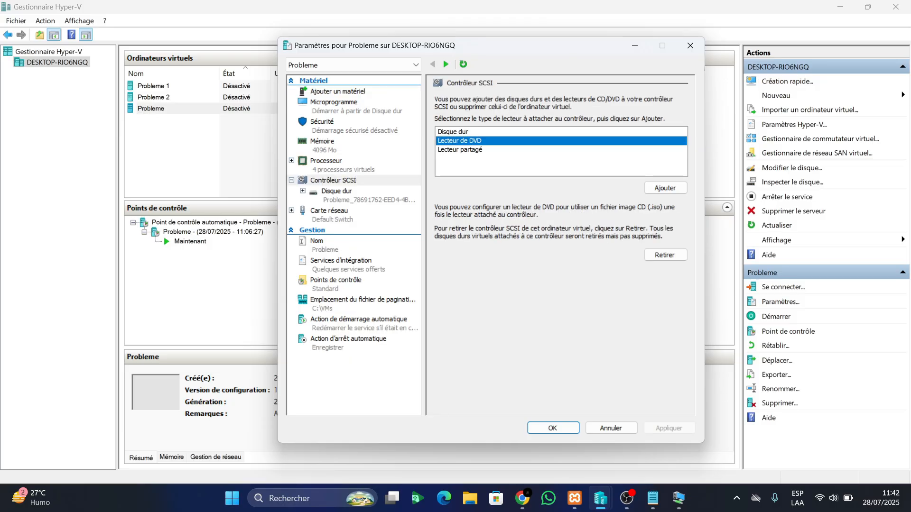
click(665, 188)
Attach the image file HBCD_PE_x64.iso from the Téléchargements folder to the new DVD drive and apply the change
click(446, 182)
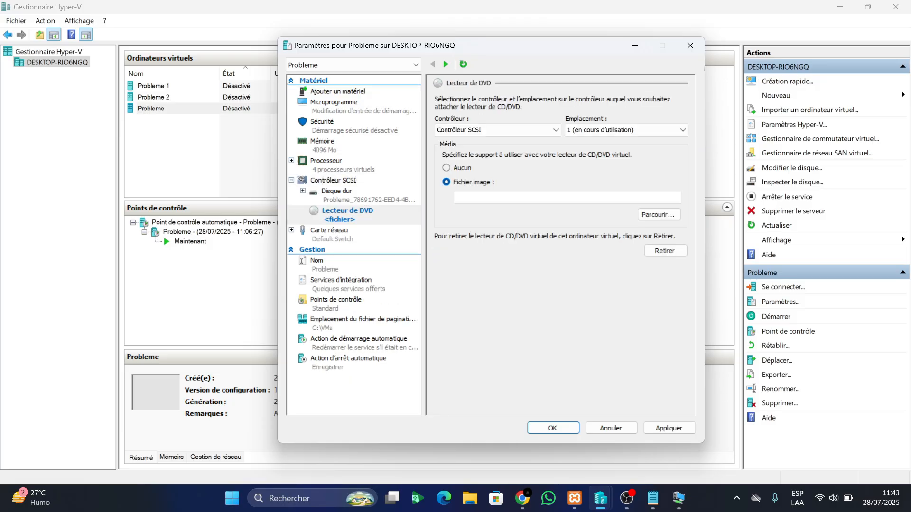
click(659, 215)
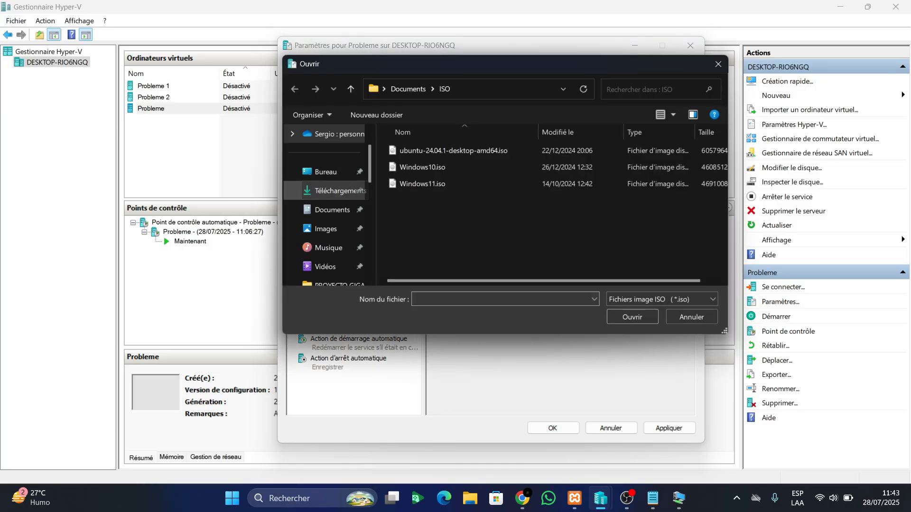
click(335, 191)
click(424, 184)
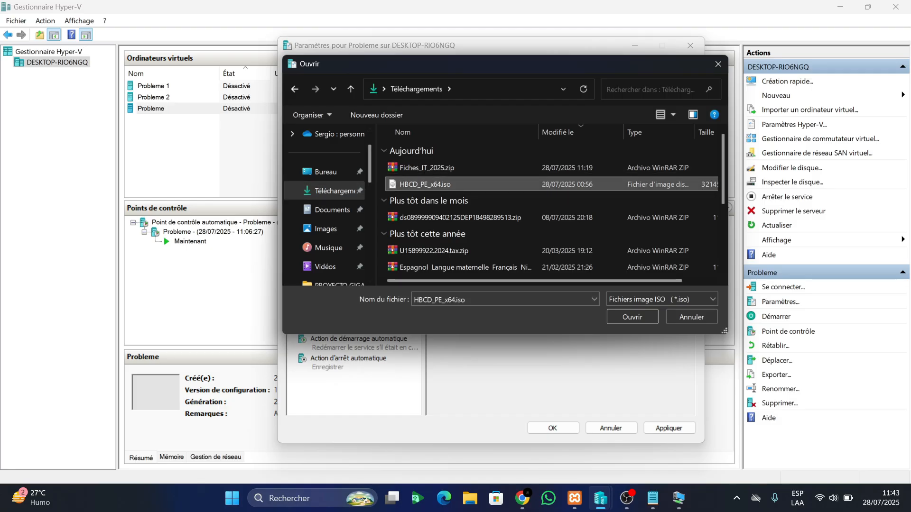
click(632, 317)
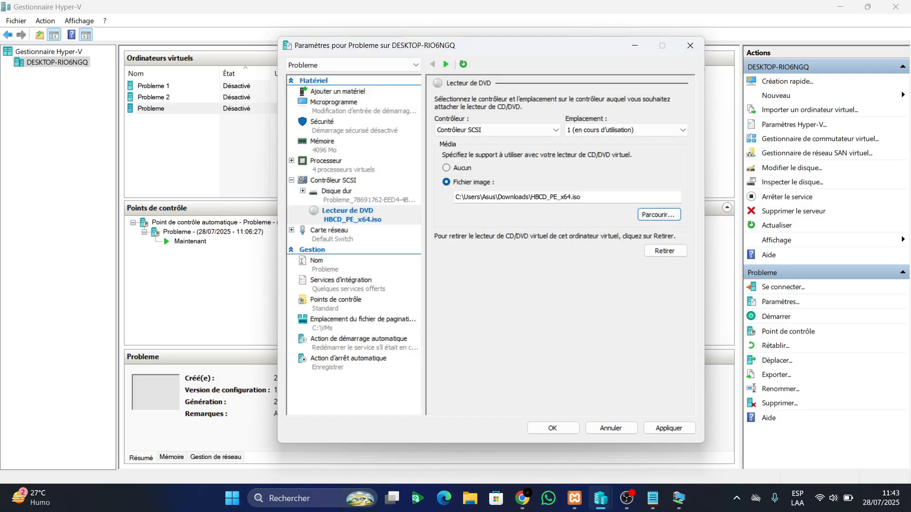
click(669, 428)
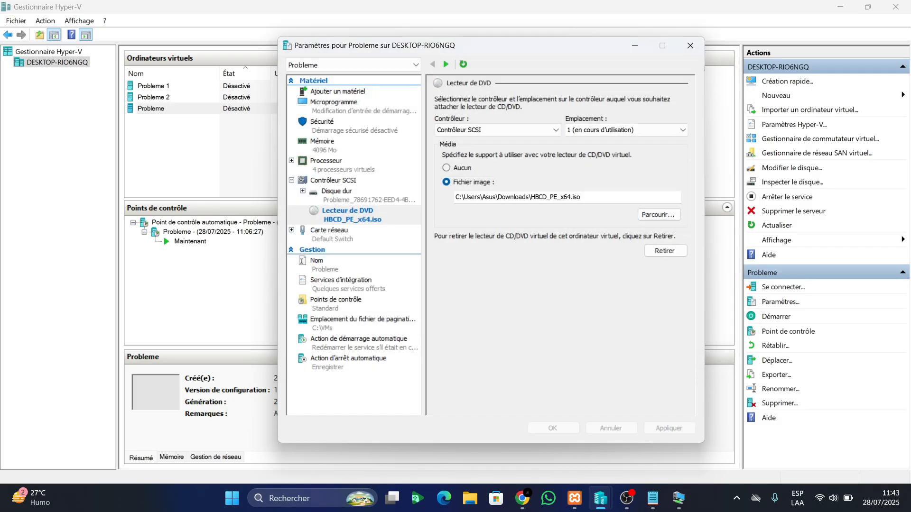
Move the DVD drive with HBCD_PE_x64.iso to first place in the firmware boot order and save the settings
click(337, 91)
click(334, 102)
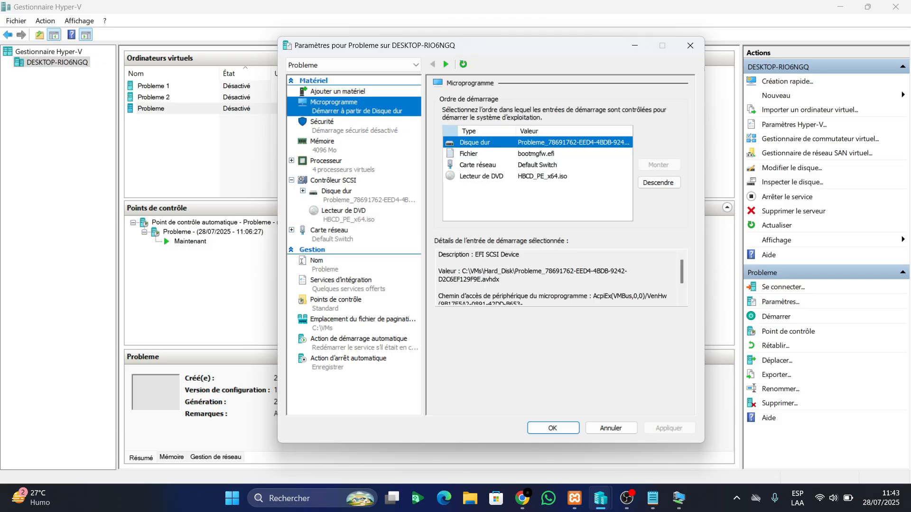
click(536, 176)
click(658, 165)
click(659, 165)
click(658, 165)
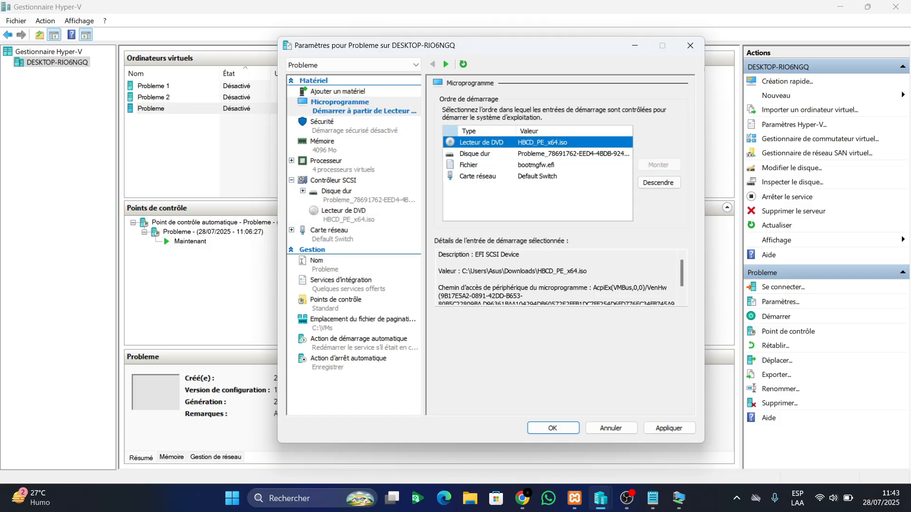
key(Return)
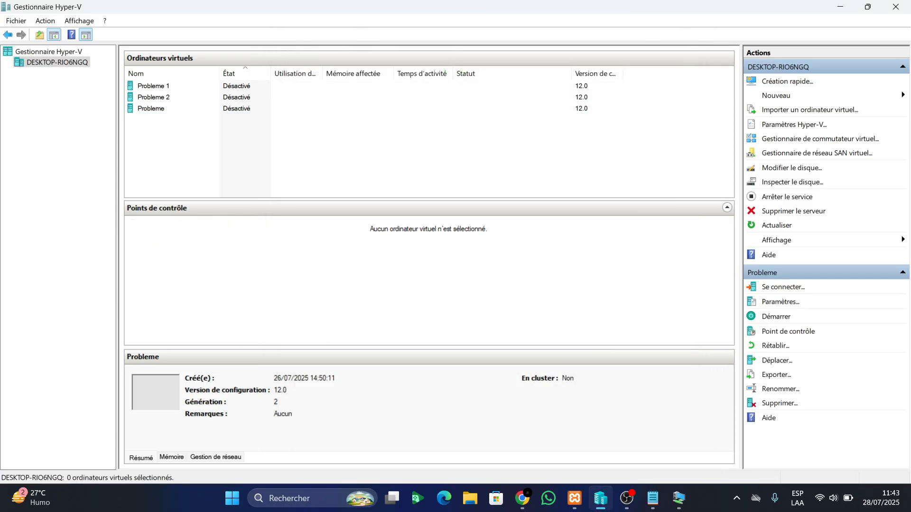
Connect to the Probleme virtual machine and start it
key(Return)
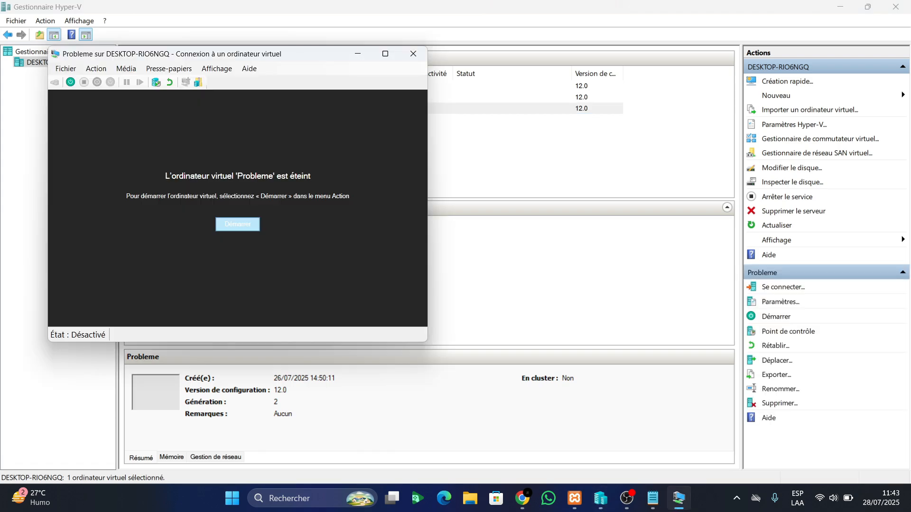
click(236, 224)
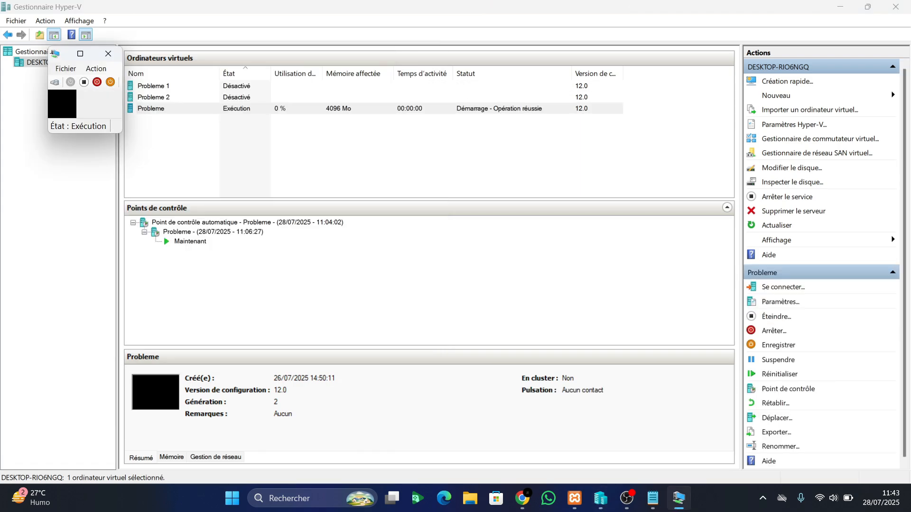
Locate Lazesoft Password Recovery among the password security tools of the booted Hiren's rescue system
click(127, 53)
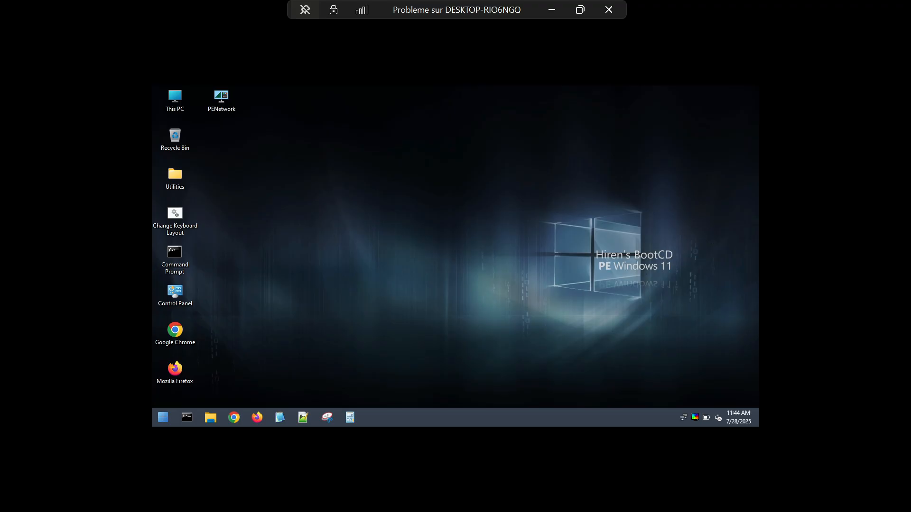
click(162, 417)
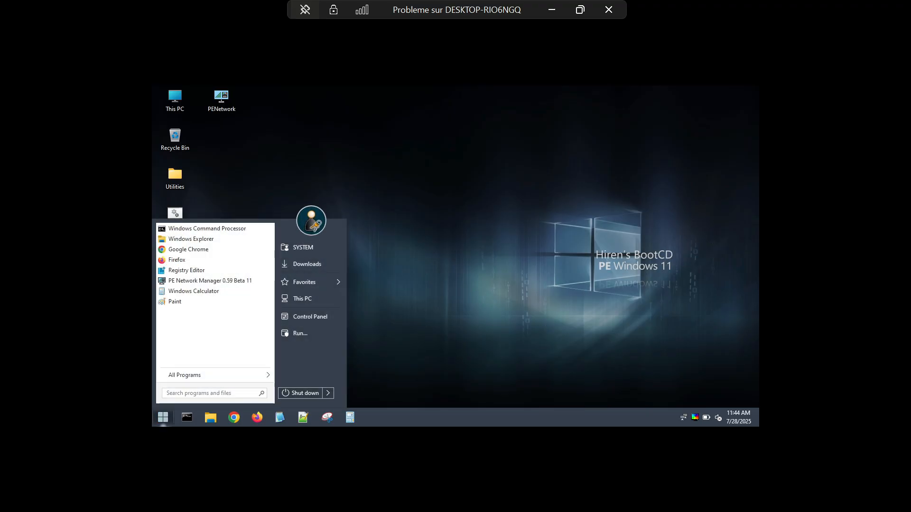
mouse_move(215, 376)
mouse_move(314, 344)
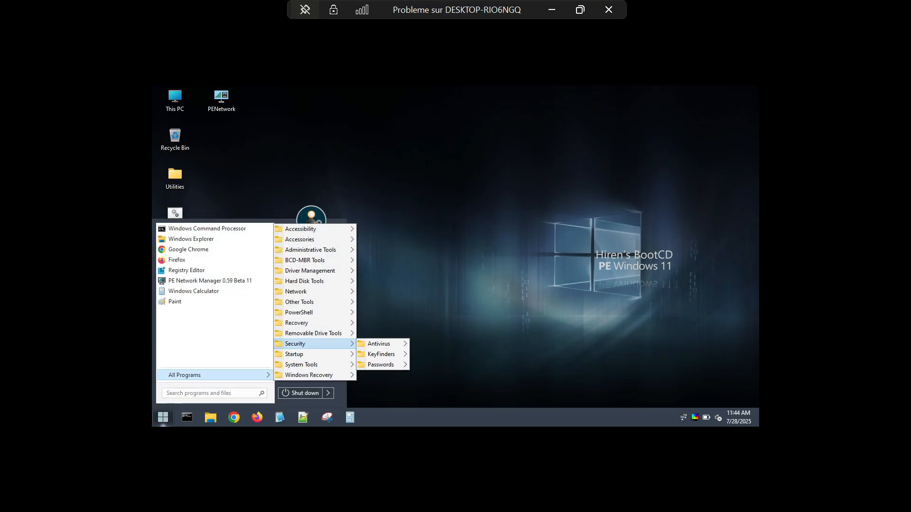
mouse_move(382, 364)
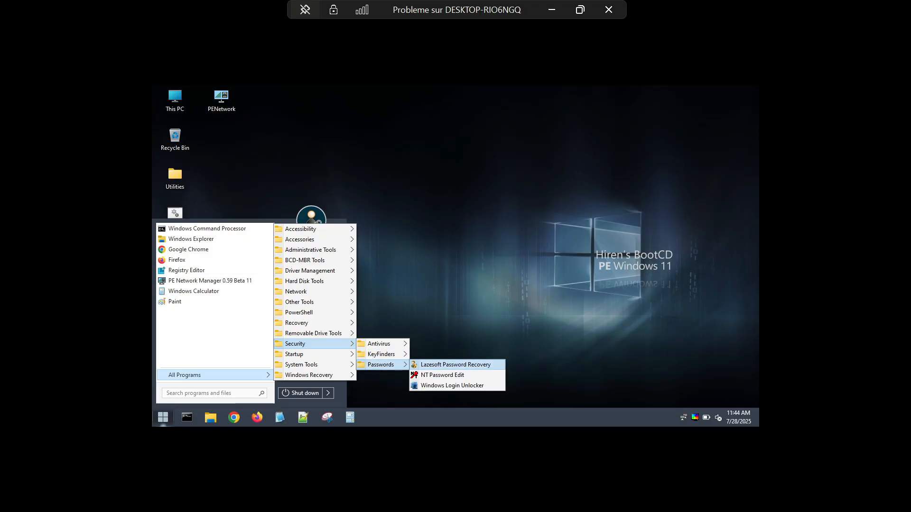
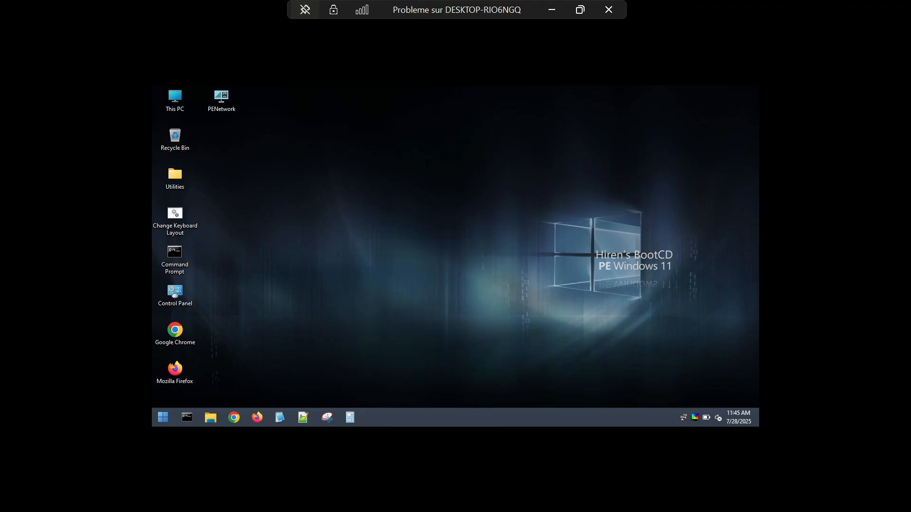
Close the Probleme connection window and turn off the Probleme virtual machine
click(580, 9)
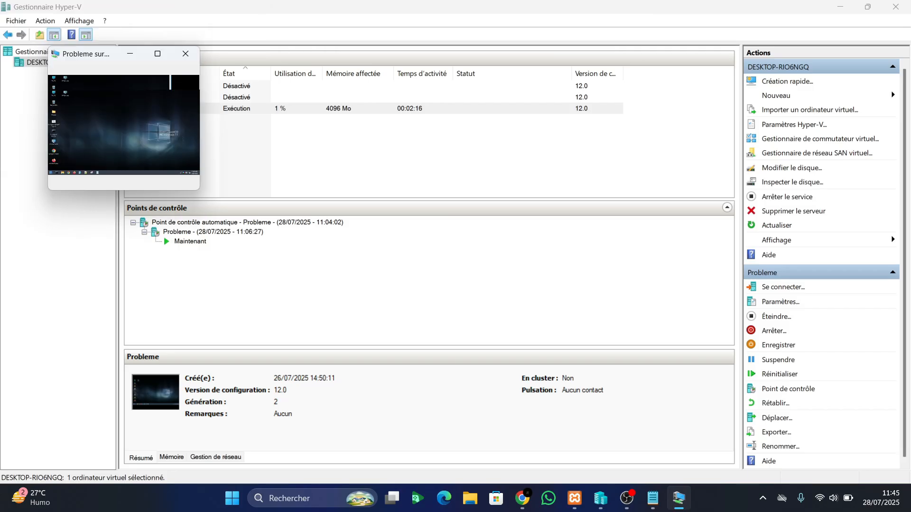
click(186, 54)
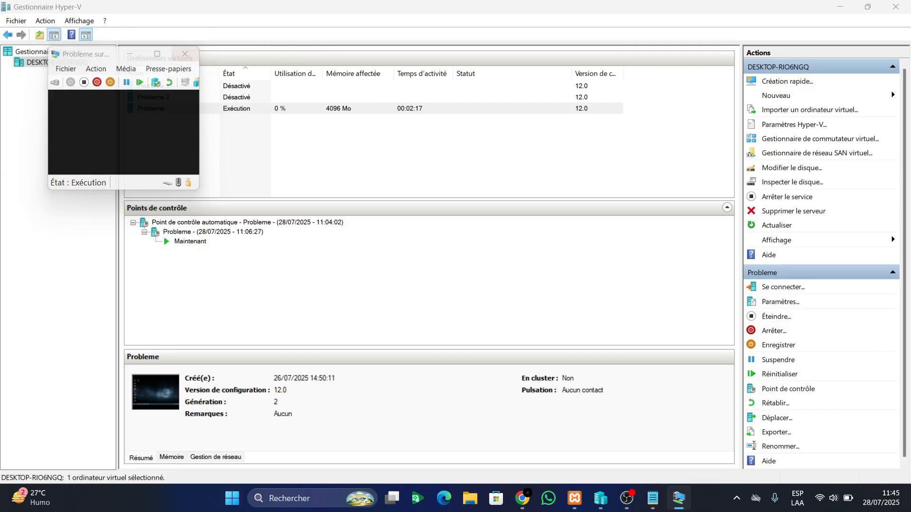
right_click(232, 108)
click(265, 162)
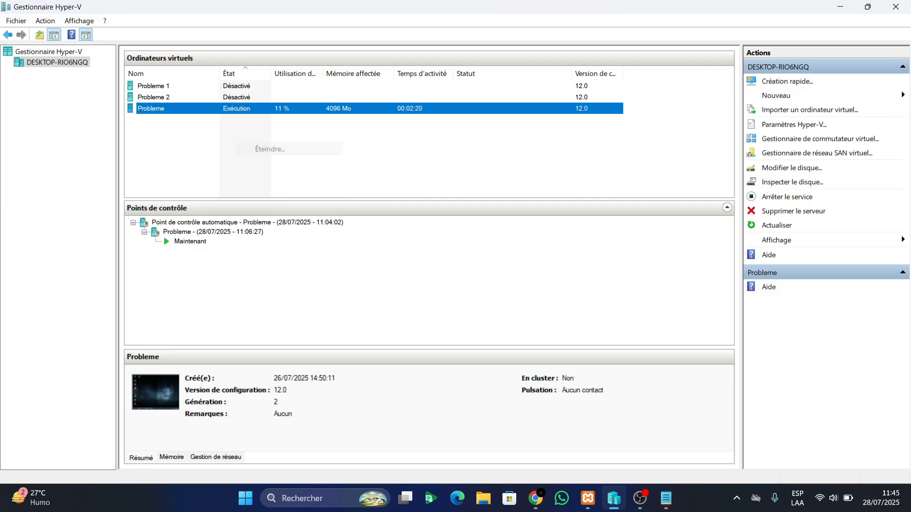
Remove the DVD drive with HBCD_PE_x64.iso from the Probleme virtual machine's settings and save them
right_click(228, 108)
click(269, 135)
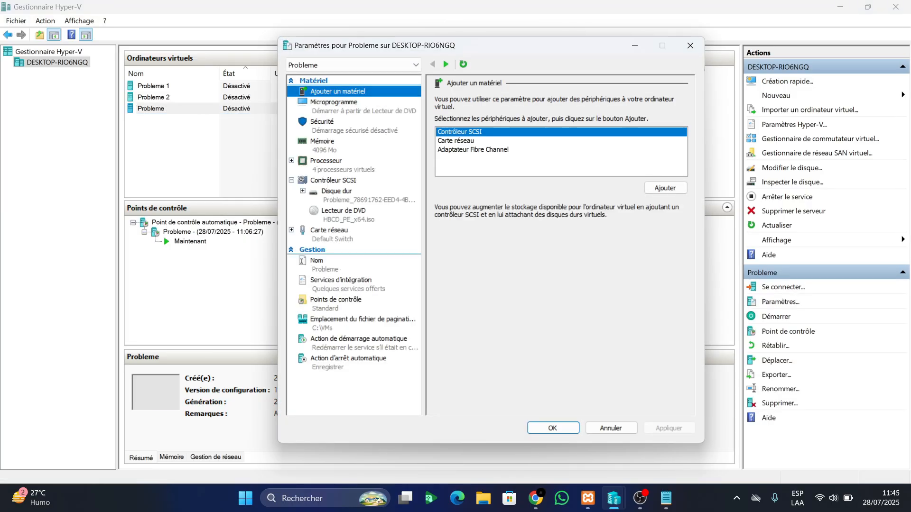
click(349, 215)
click(664, 250)
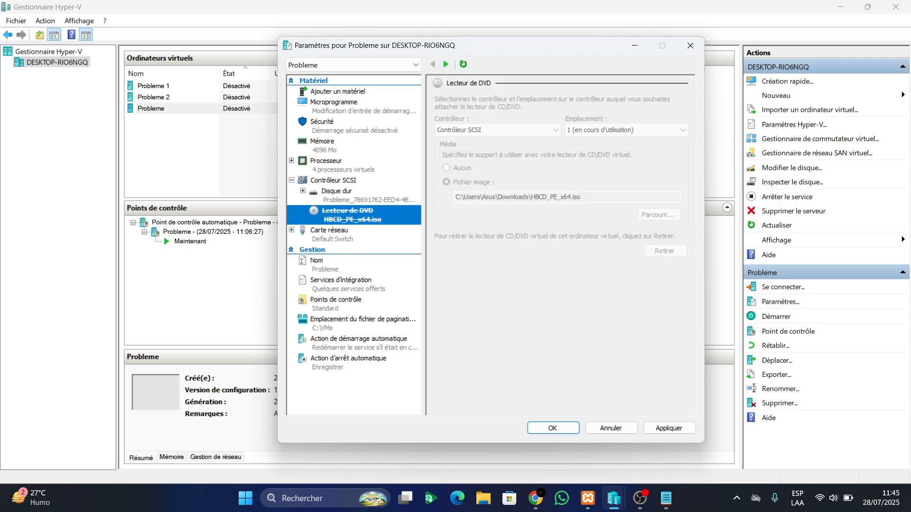
click(669, 427)
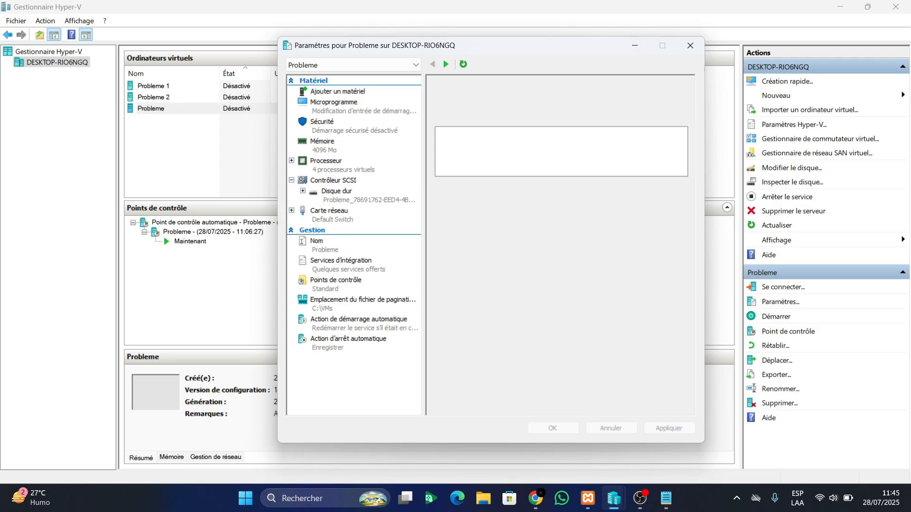
key(Return)
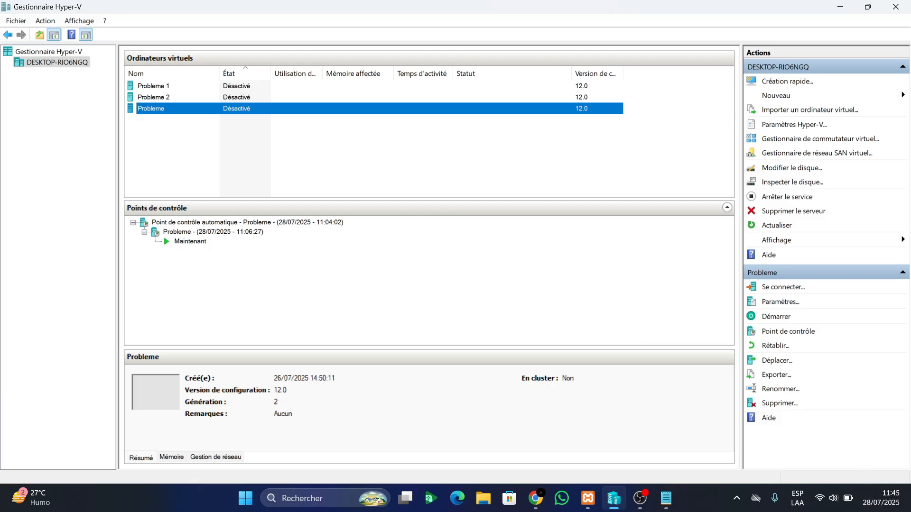
Start the Probleme virtual machine and connect to it with a display size of 1366 by 768 pixels
double_click(151, 109)
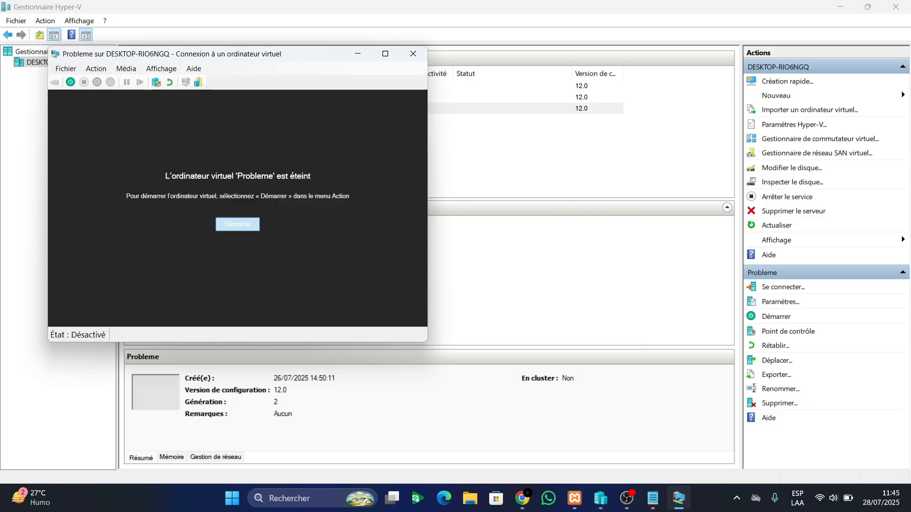
click(238, 224)
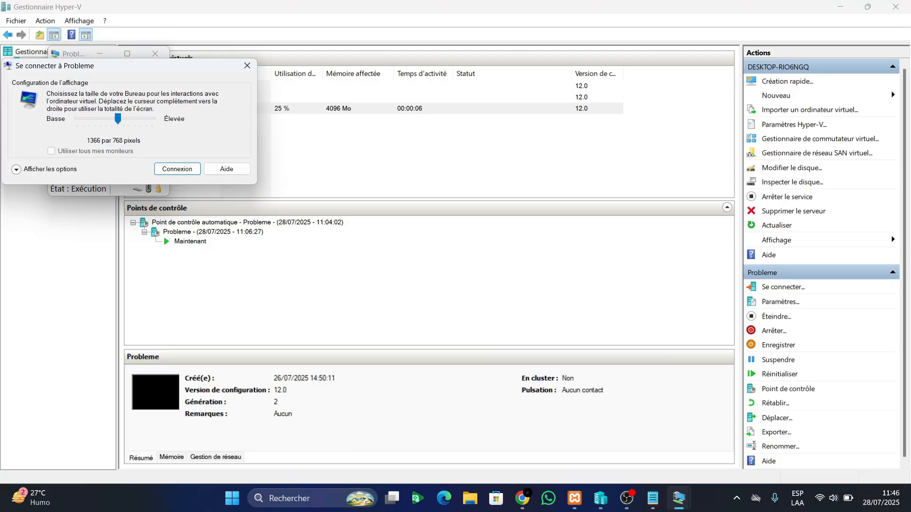
key(Return)
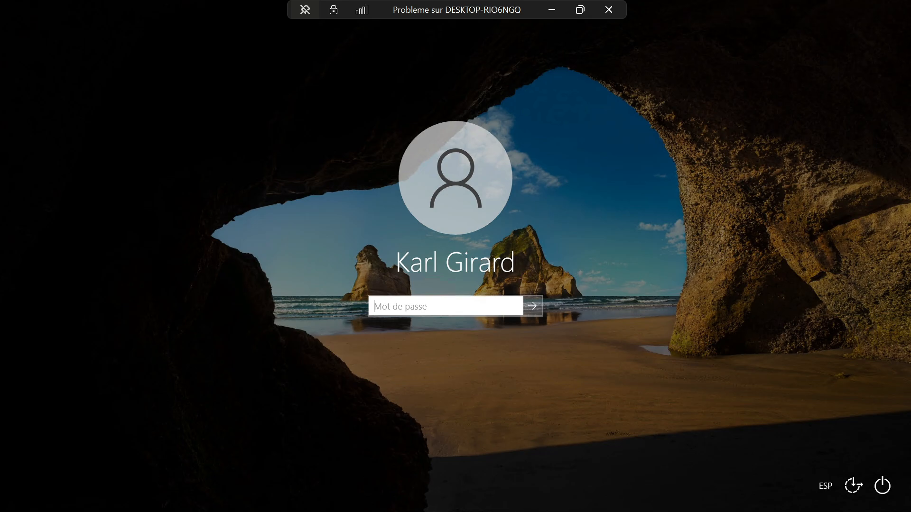
Sign in to the Windows session in the virtual machine by entering the account password, retrying it once
text(••••••)
key(Return)
key(Return)
text(••••••)
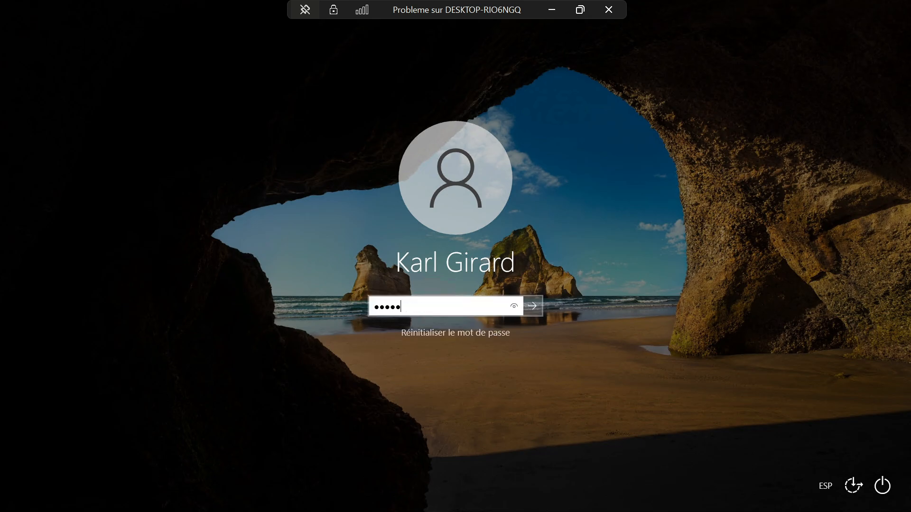
key(Return)
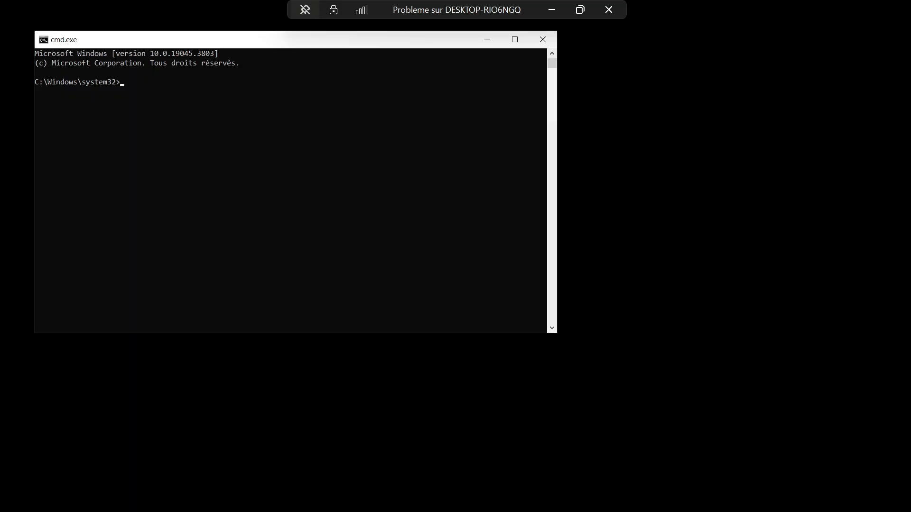
Launch the Registry Editor from the command prompt and allow it to make changes to the device
text(logoff)
key(Return)
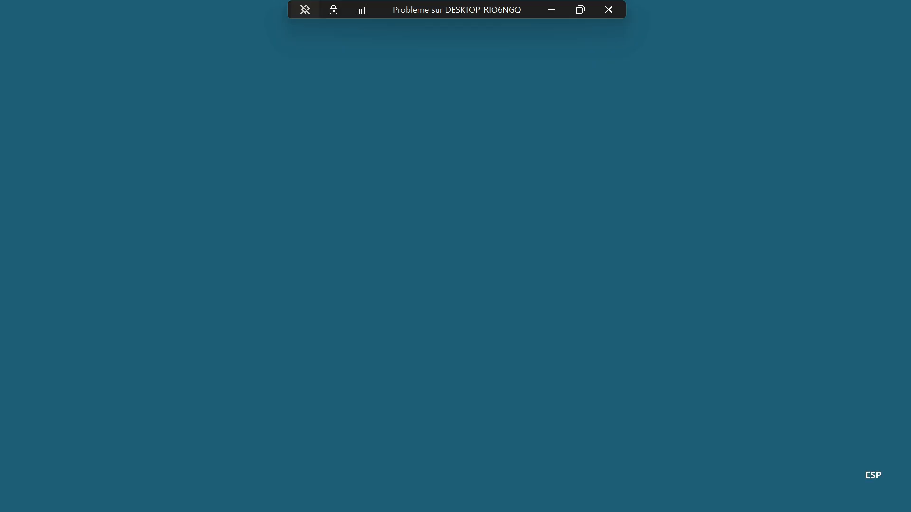
key(Left)
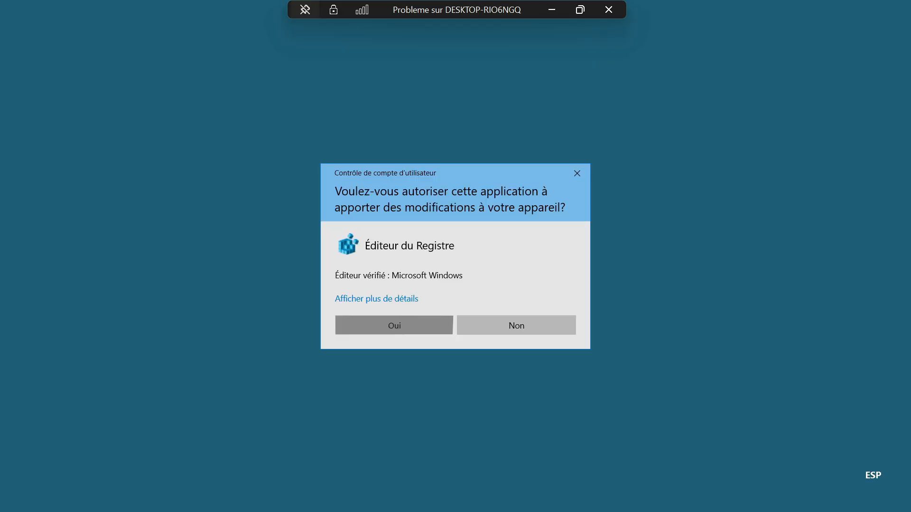
key(Return)
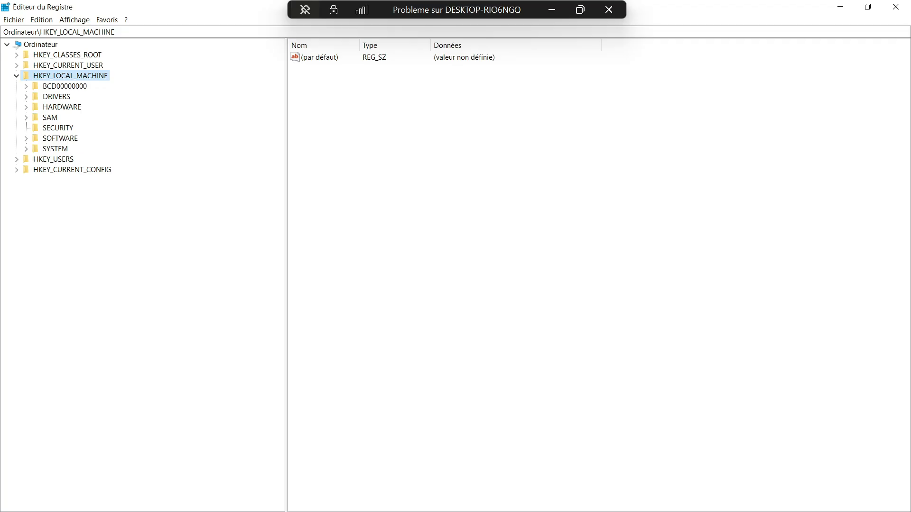
Expand the registry tree down to HKEY_LOCAL_MACHINE\SOFTWARE\Microsoft\Windows NT\CurrentVersion
click(26, 139)
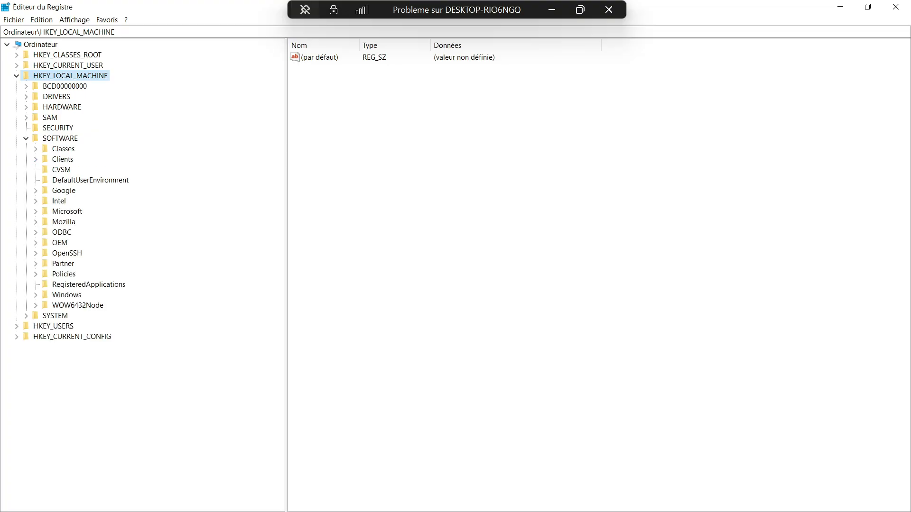
click(36, 211)
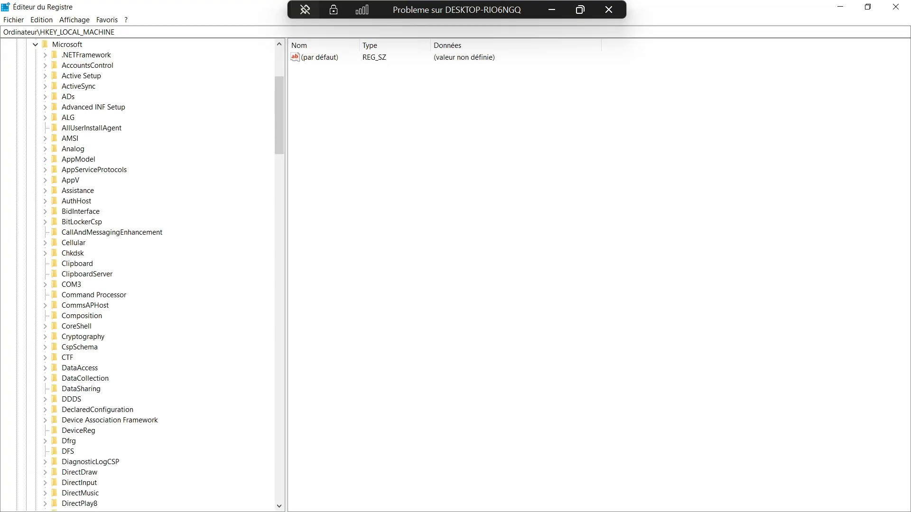
click(94, 170)
key(w)
scroll(138, 275, down, 8)
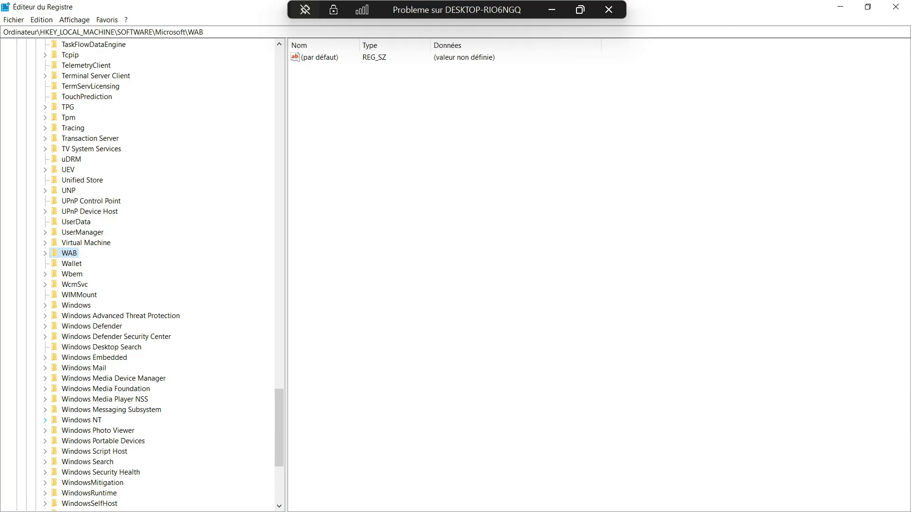
click(45, 420)
click(93, 430)
key(Right)
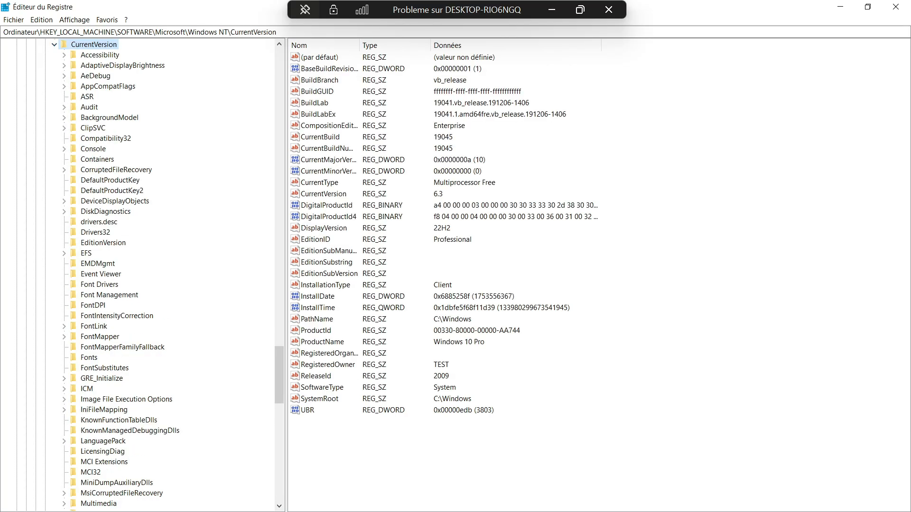
Set the Shell value of the Winlogon key under CurrentVersion to explorer.exe
key(w)
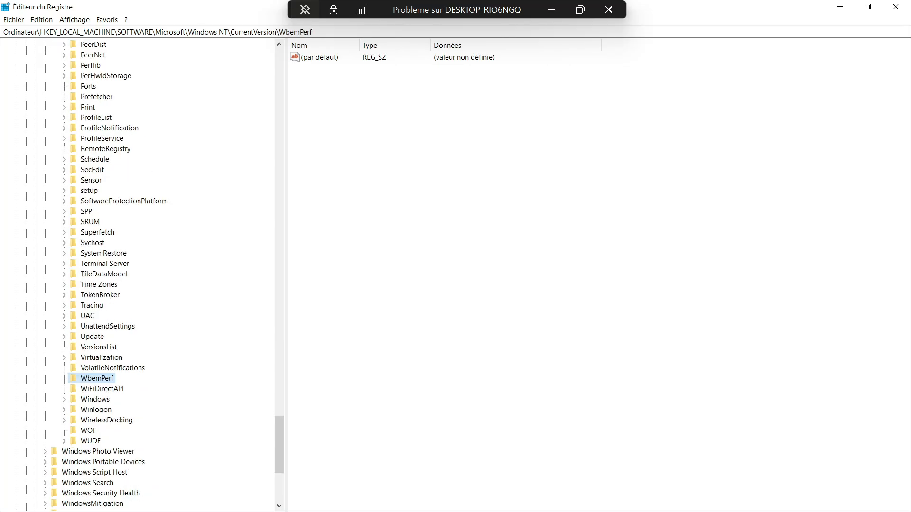
click(96, 409)
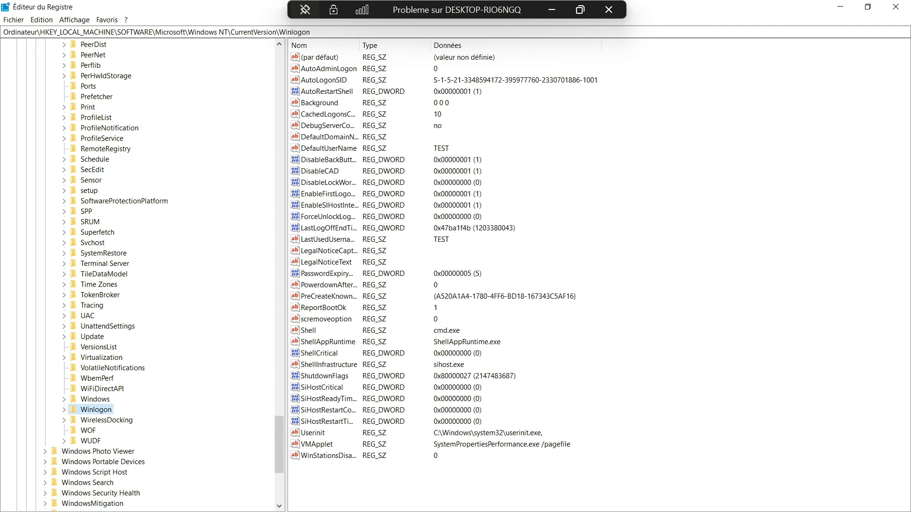
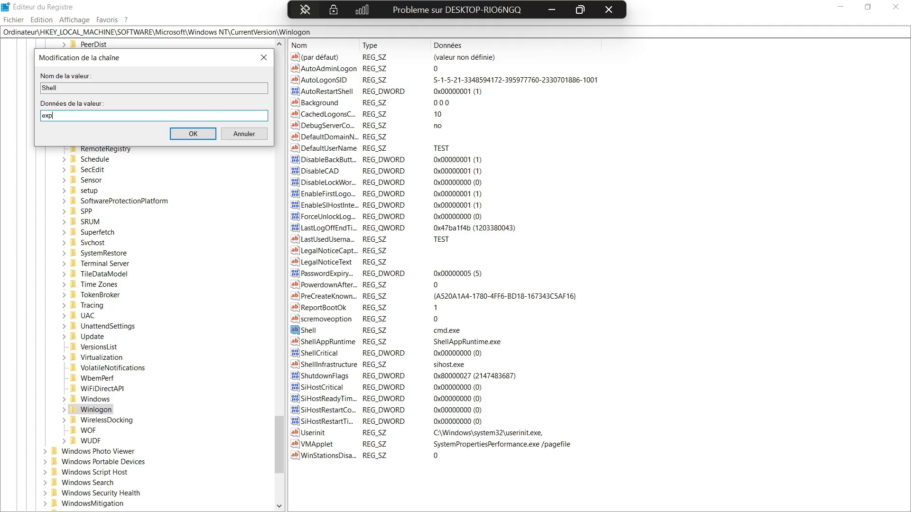
text(lorer.exe)
key(Return)
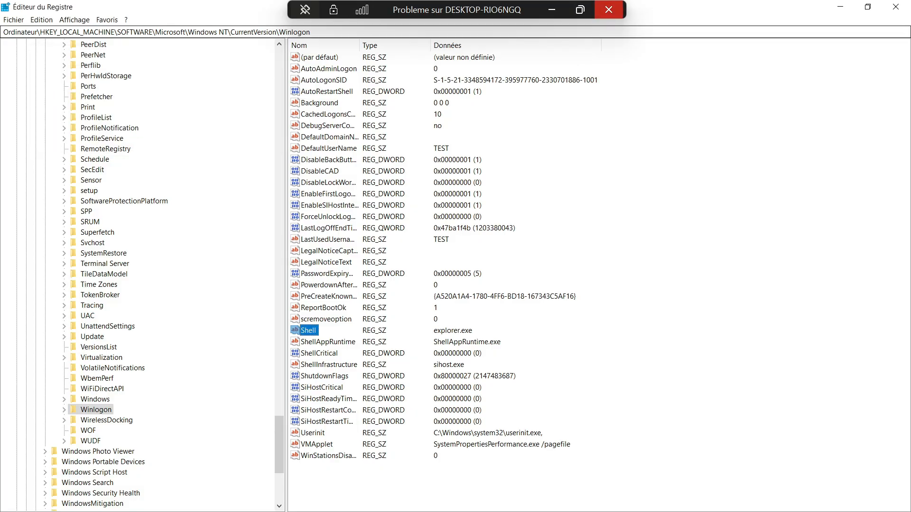
Leave the virtual machine session and power off the Probleme virtual machine
click(608, 9)
right_click(227, 109)
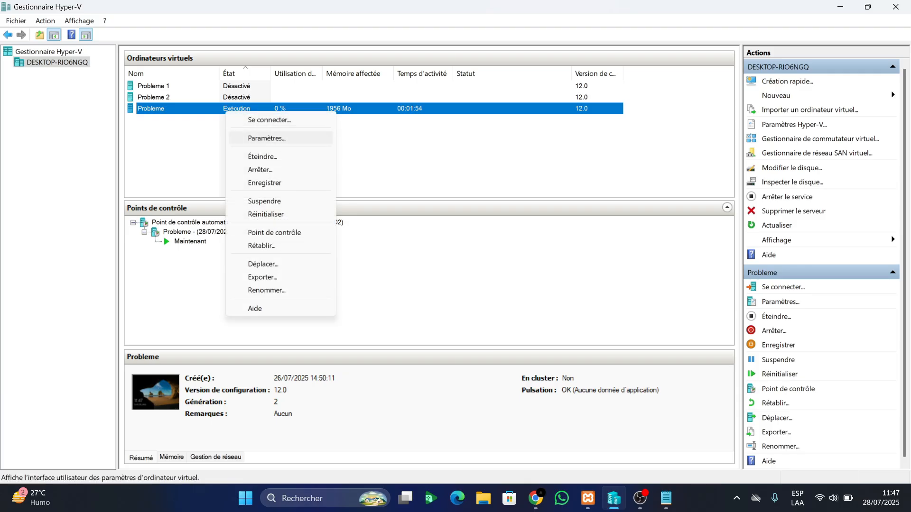
click(256, 157)
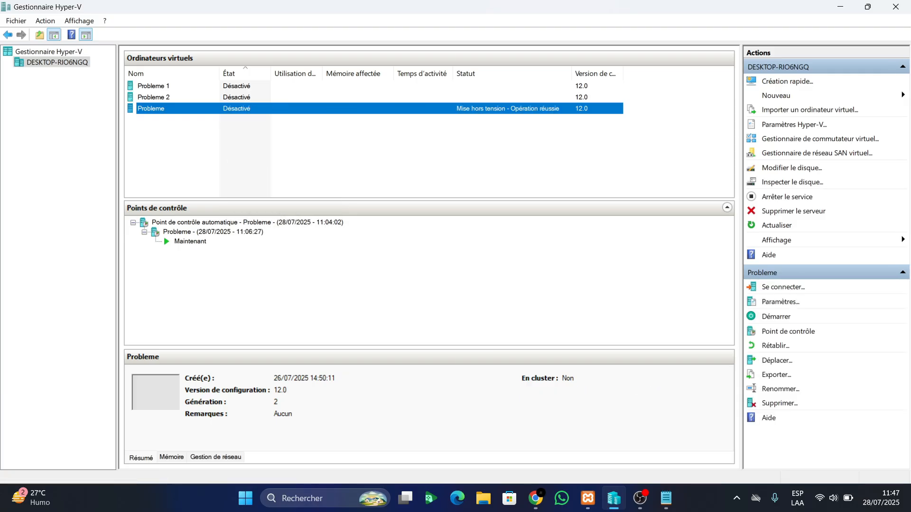
Restart the Probleme virtual machine and connect to it with the display size set to full screen
double_click(227, 109)
click(238, 224)
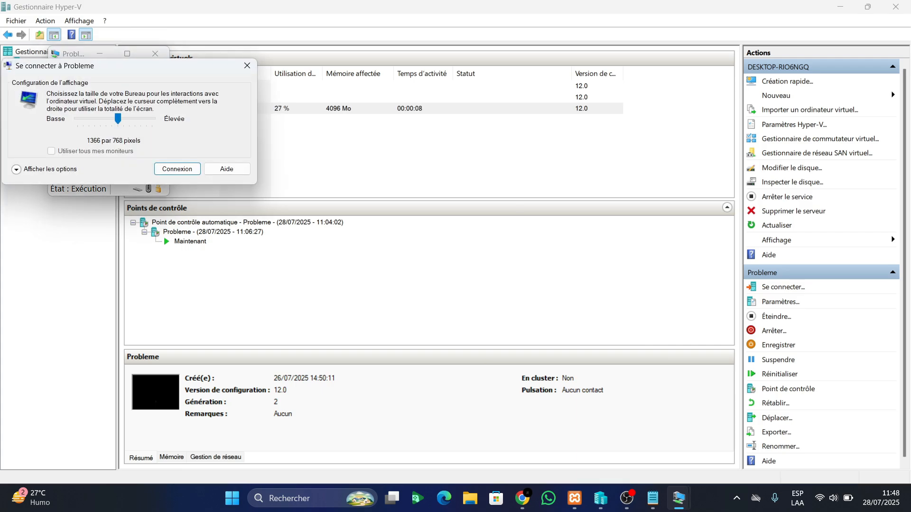
drag(118, 119, 153, 120)
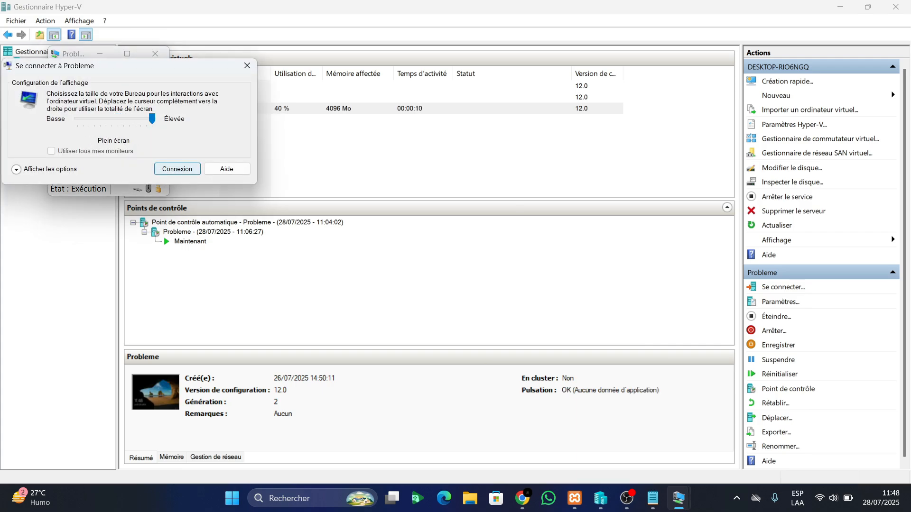
click(177, 169)
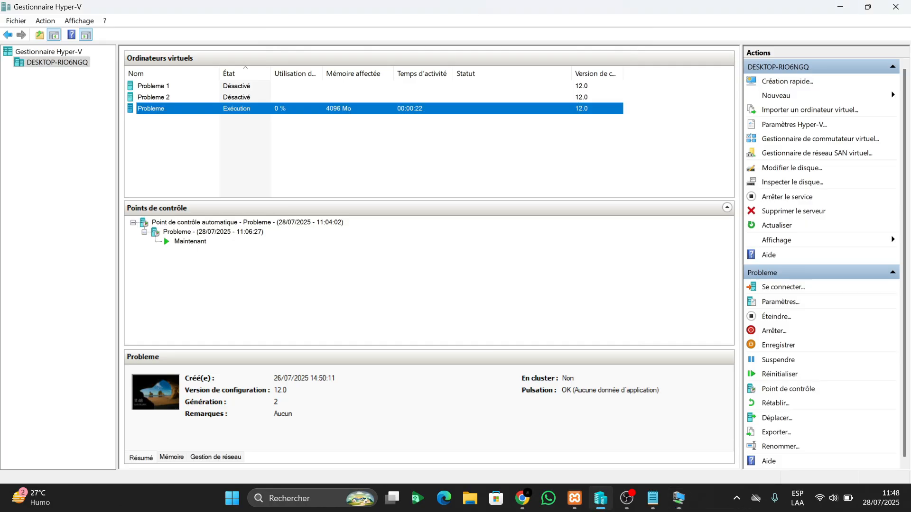
Clear the mistyped entry and sign in to the Windows session with the account password
text(••••)
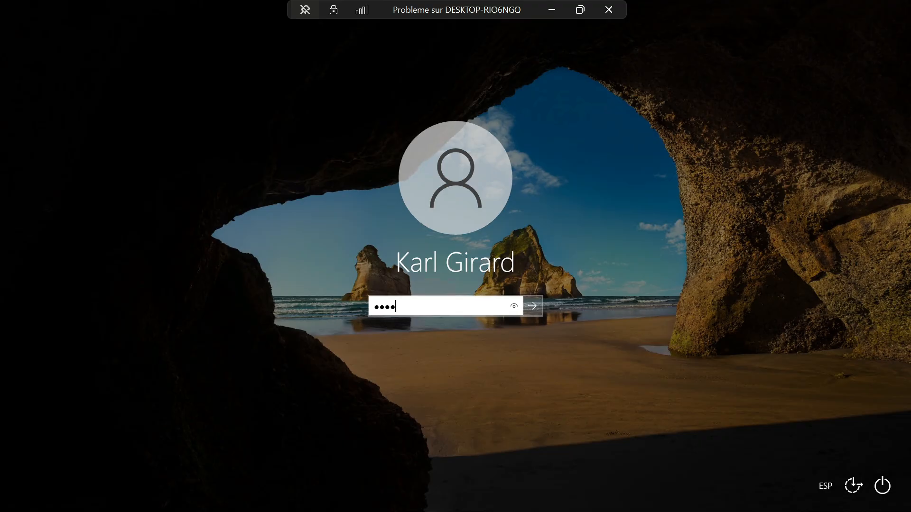
key(BackSpace)
key(BackSpace)
key(BackSpace)
key(BackSpace)
text(•••••)
key(Return)
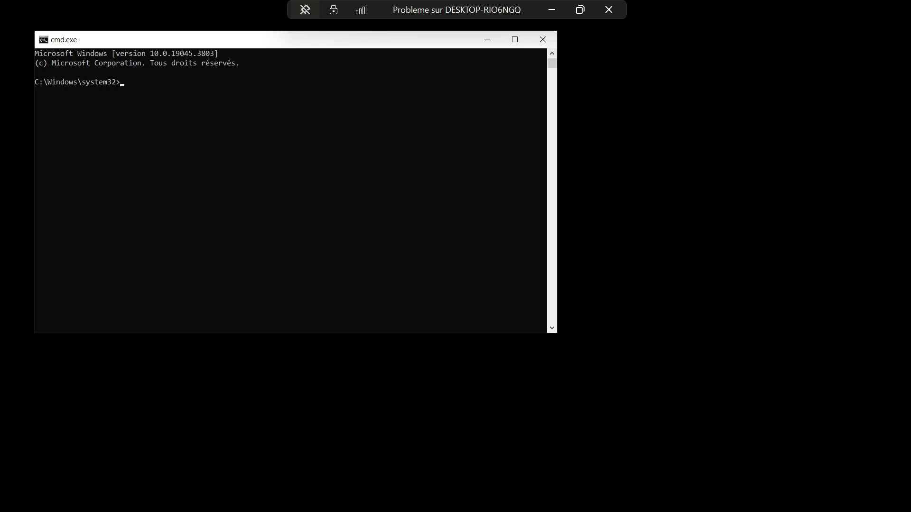
Launch the Registry Editor from the command prompt with regedit and authorize it to make changes
text(regesit)
key(Return)
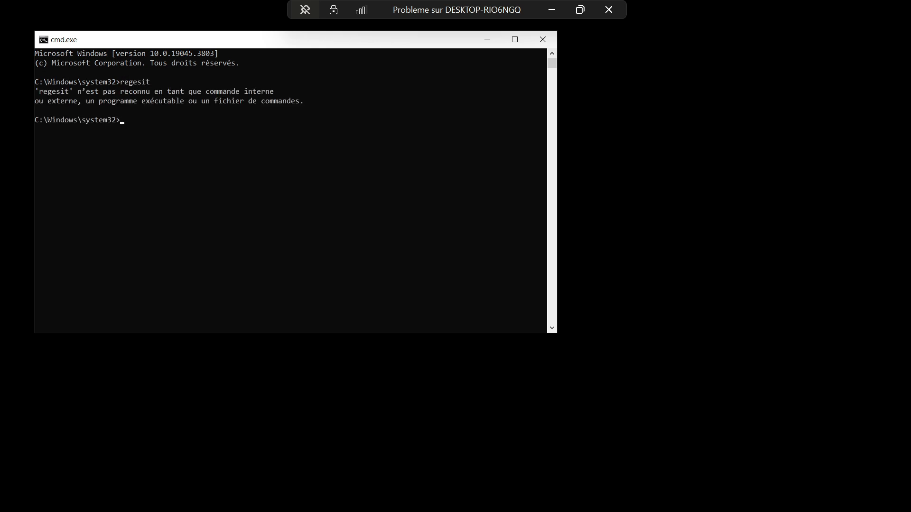
text(regedit)
key(Return)
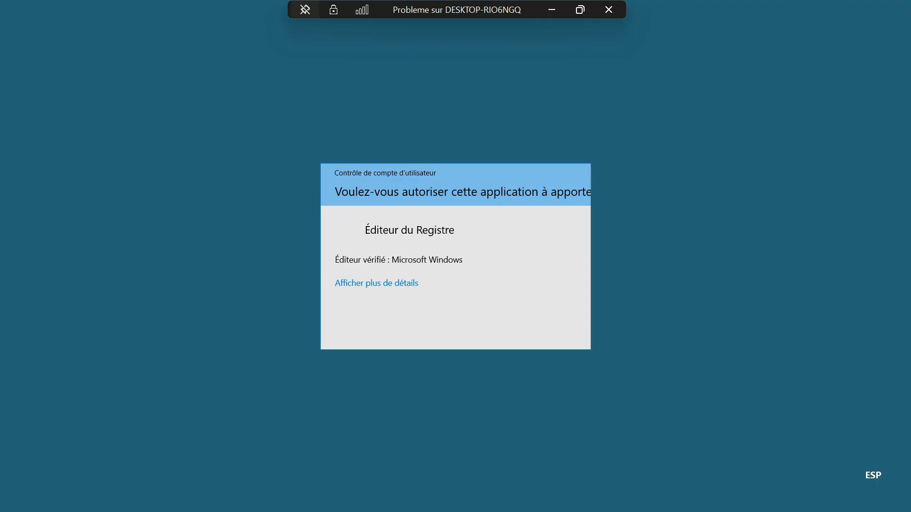
key(Left)
key(Return)
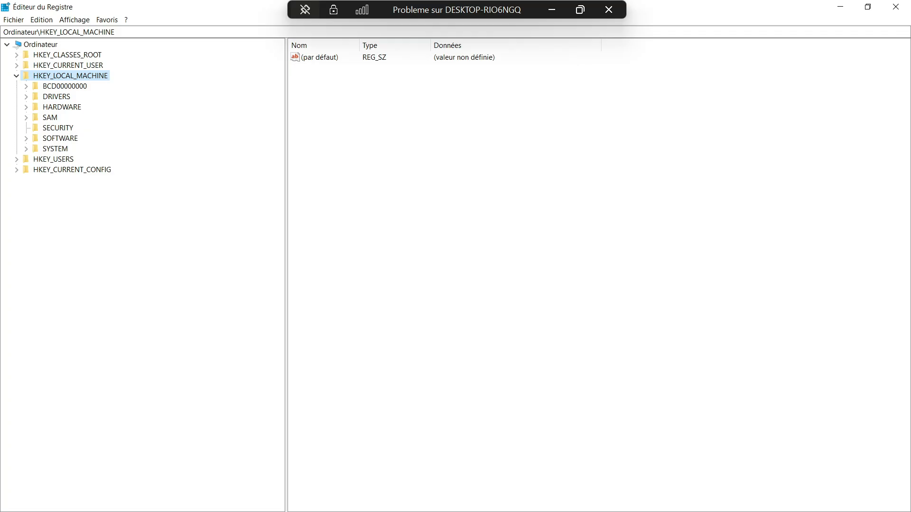
Expand HKEY_LOCAL_MACHINE\SOFTWARE\Microsoft down to the Windows NT key and expand that key
click(26, 138)
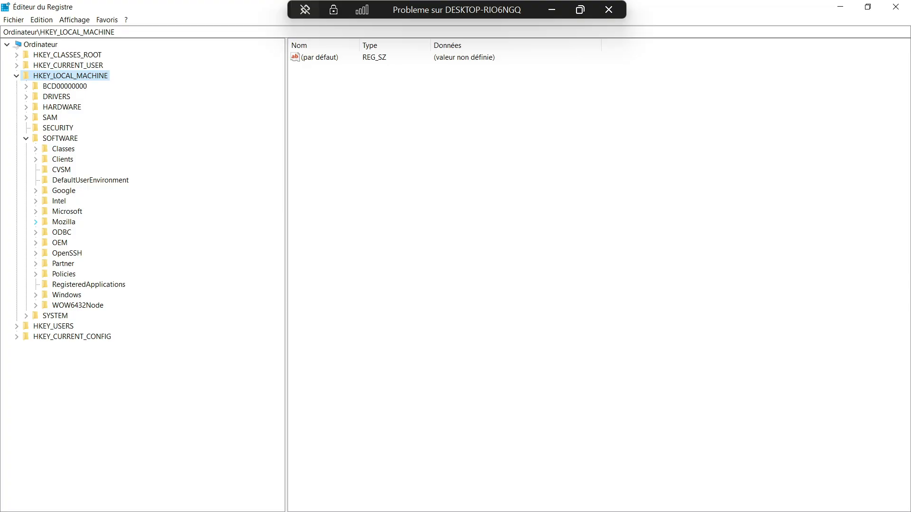
click(36, 211)
scroll(36, 211, down, 18)
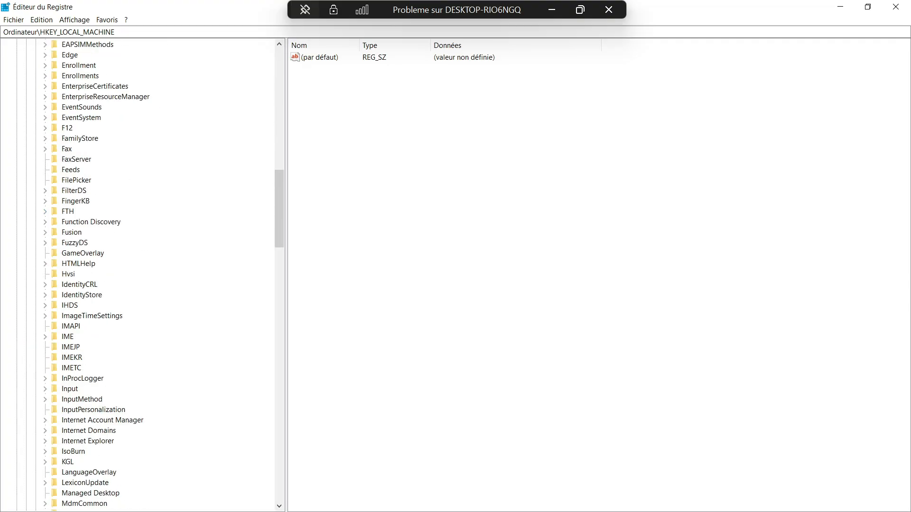
click(68, 274)
key(w)
scroll(69, 274, down, 9)
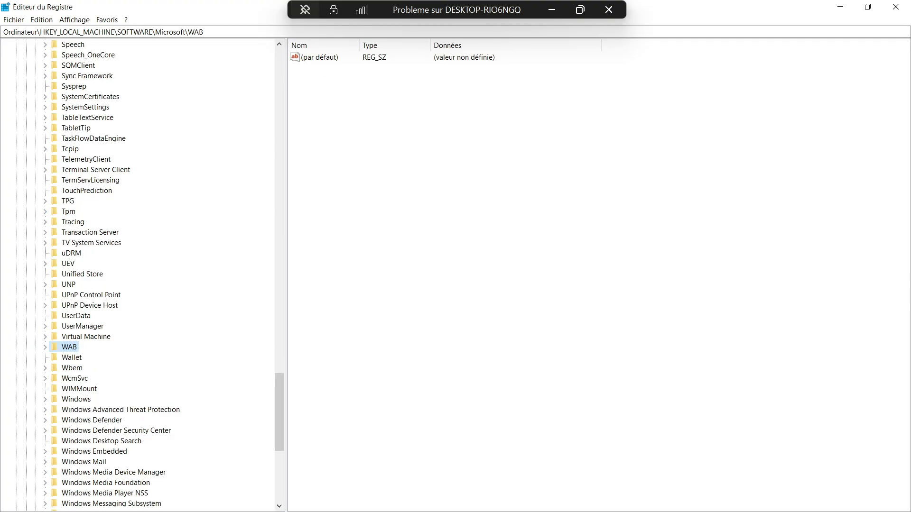
click(71, 389)
click(45, 389)
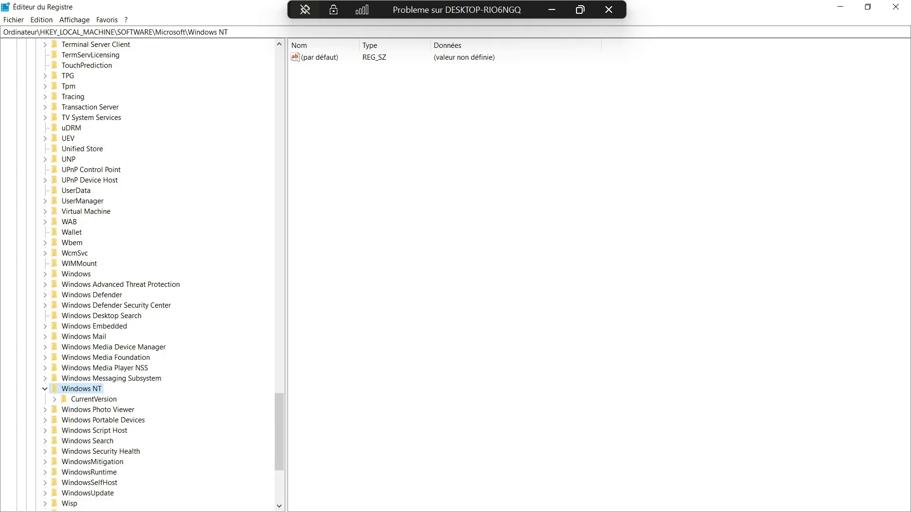
Expand CurrentVersion under Windows NT, and select and expand its Winlogon key
click(90, 399)
click(54, 399)
scroll(54, 399, down, 3)
key(w)
scroll(55, 399, down, 5)
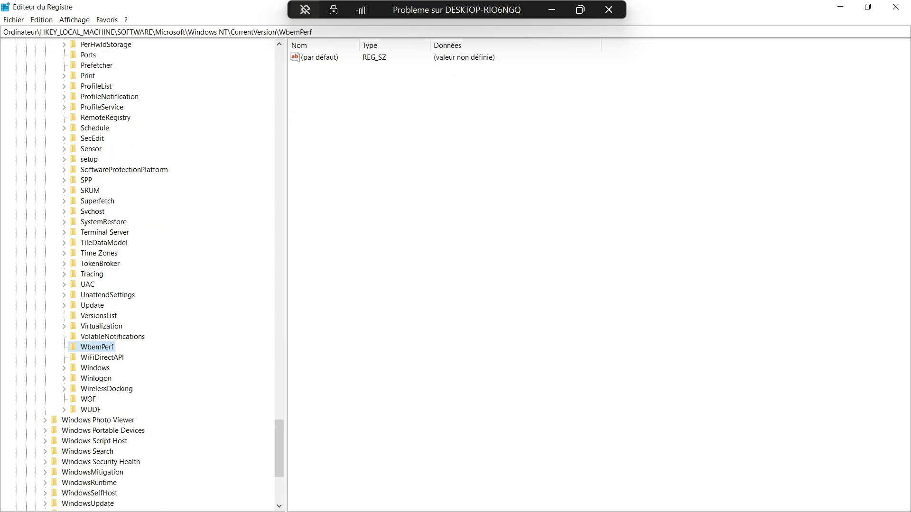
click(96, 379)
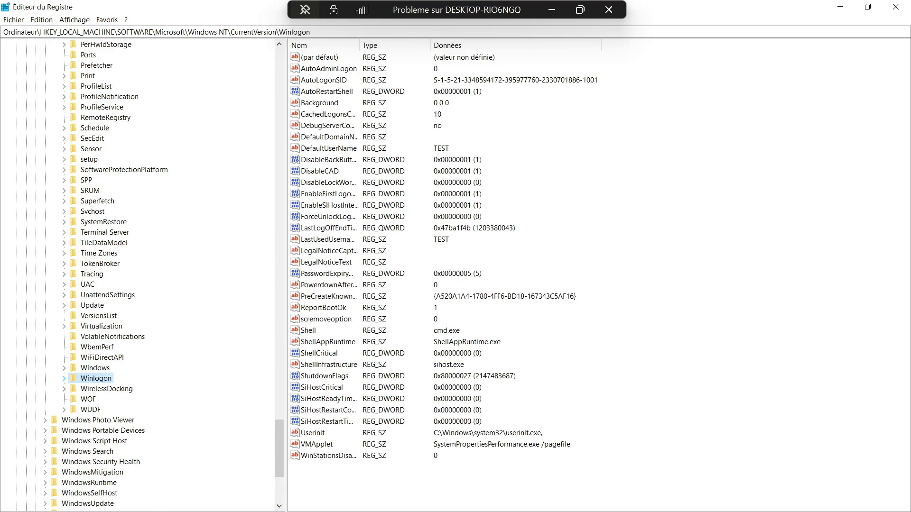
click(64, 378)
Set the Shell string value of the Winlogon key to explorer.exe
key(Tab)
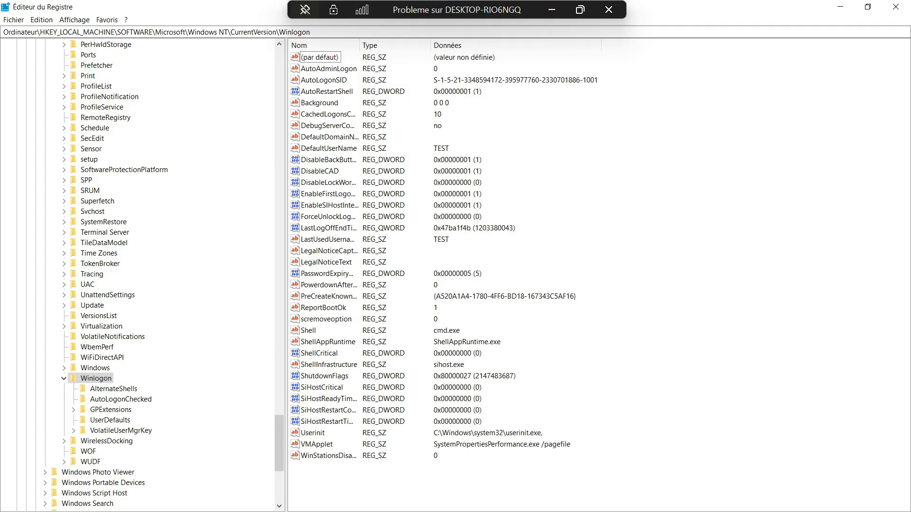
click(308, 331)
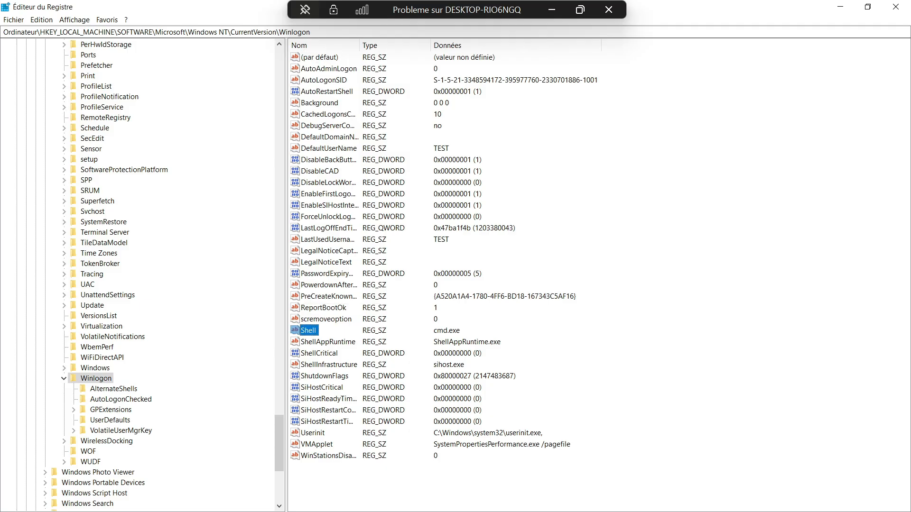
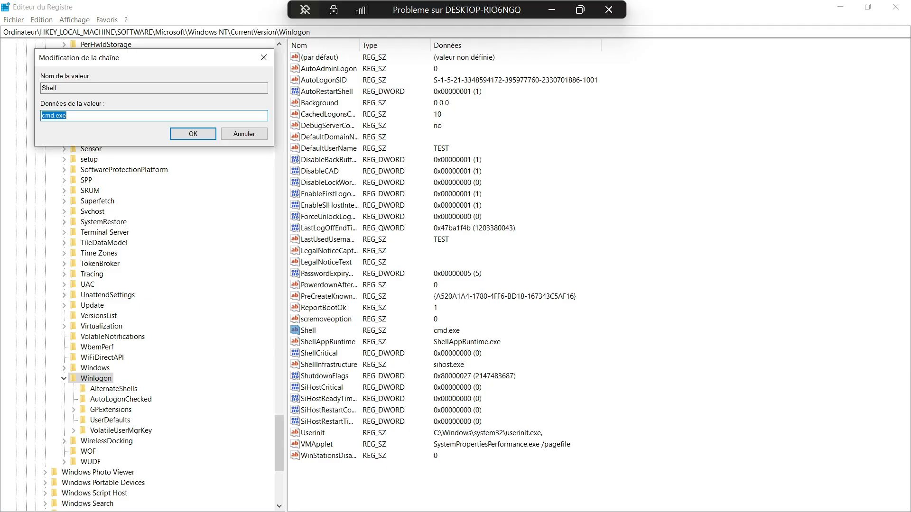
text(explorer.exe)
key(Return)
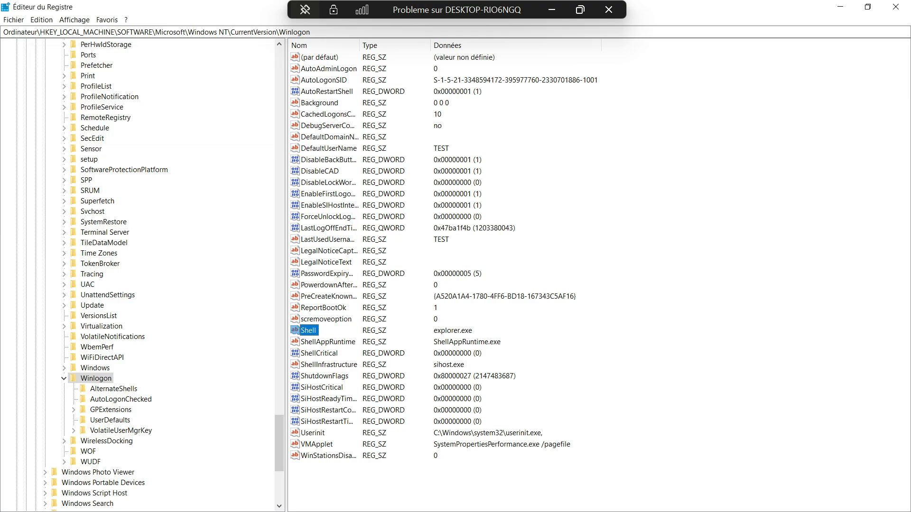
click(638, 331)
key(Up)
key(Down)
key(Down)
key(Down)
key(Down)
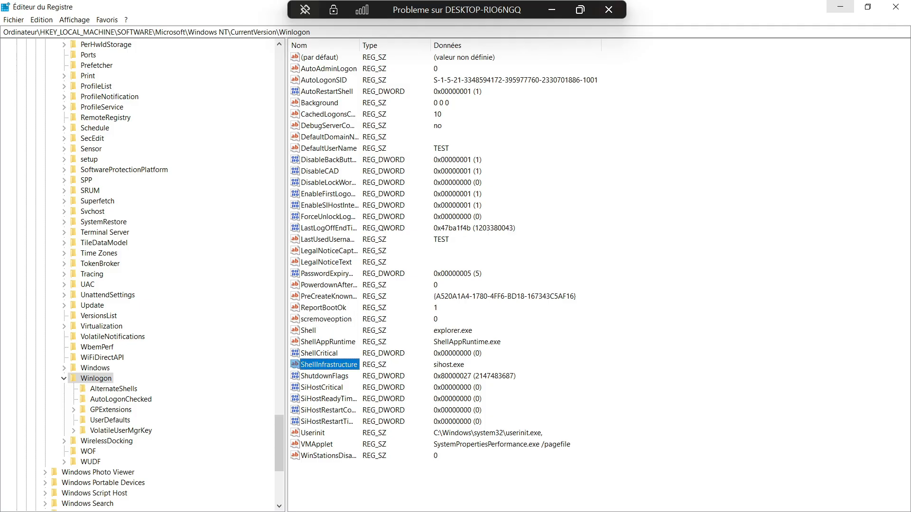
Close the Registry Editor and the command prompt, and power off the Probleme virtual machine
click(895, 7)
click(543, 39)
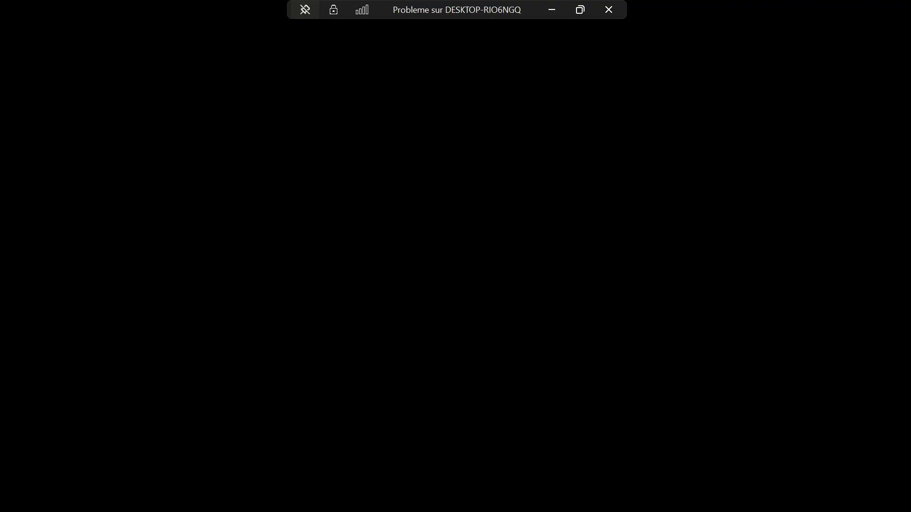
click(579, 10)
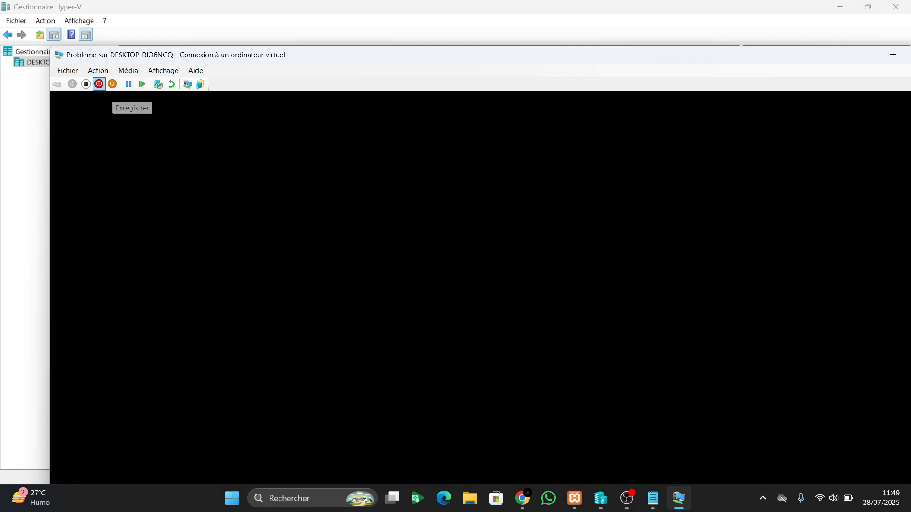
click(86, 84)
click(527, 337)
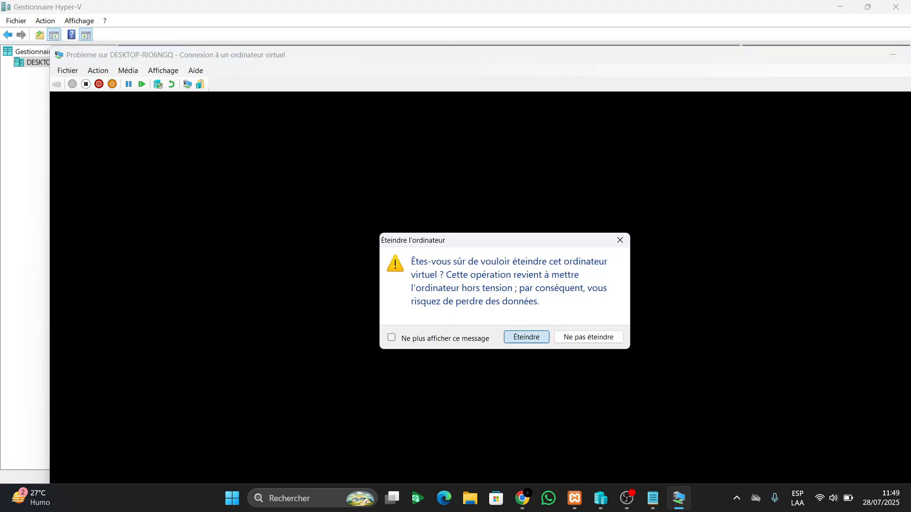
Start the Probleme virtual machine again and show its connection window in full screen
click(237, 224)
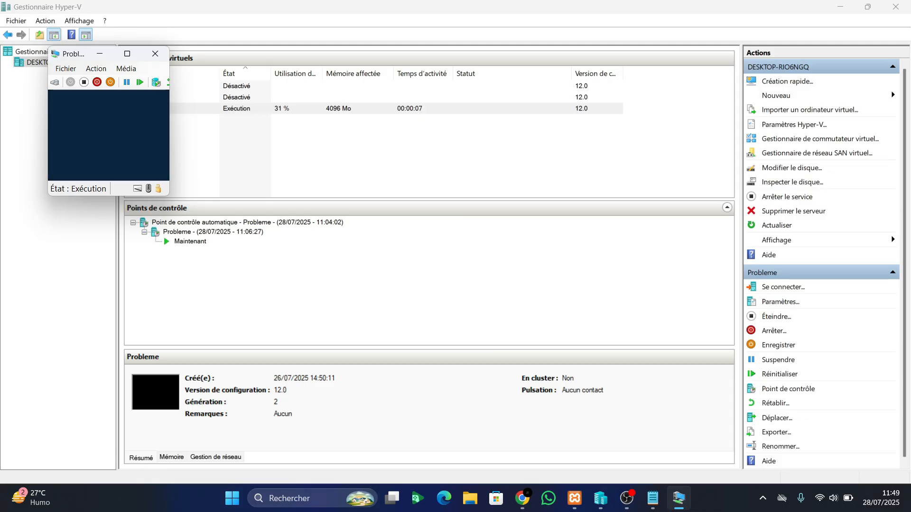
click(127, 53)
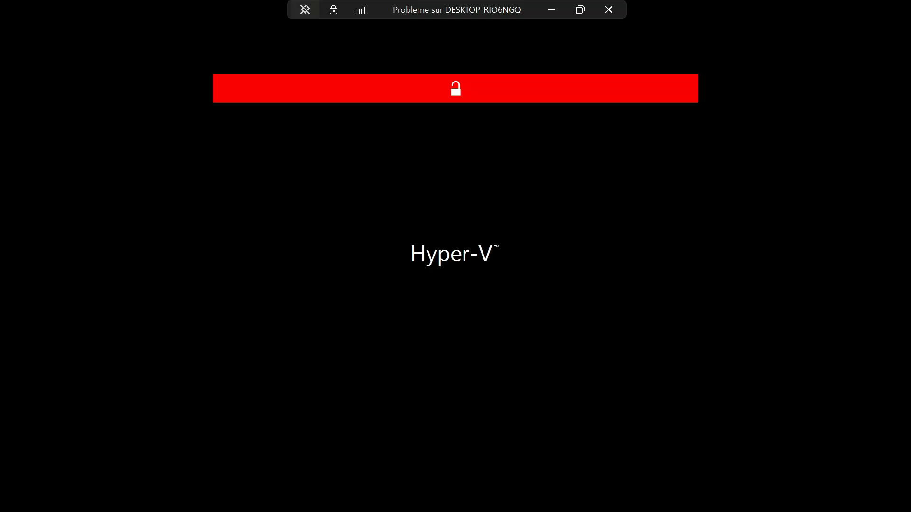
Open the Probleme virtual machine's settings from the Hyper-V manager to view its hardware configuration, and close them
click(581, 9)
click(254, 108)
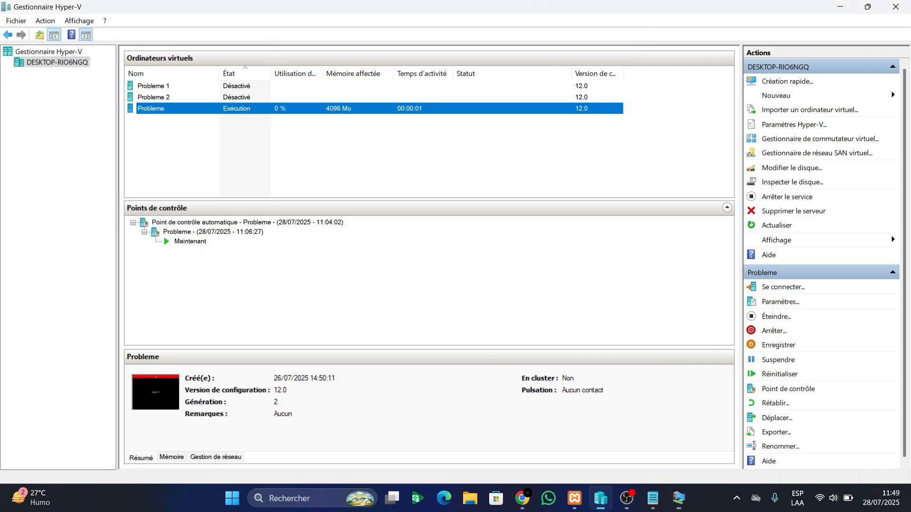
right_click(254, 109)
click(294, 136)
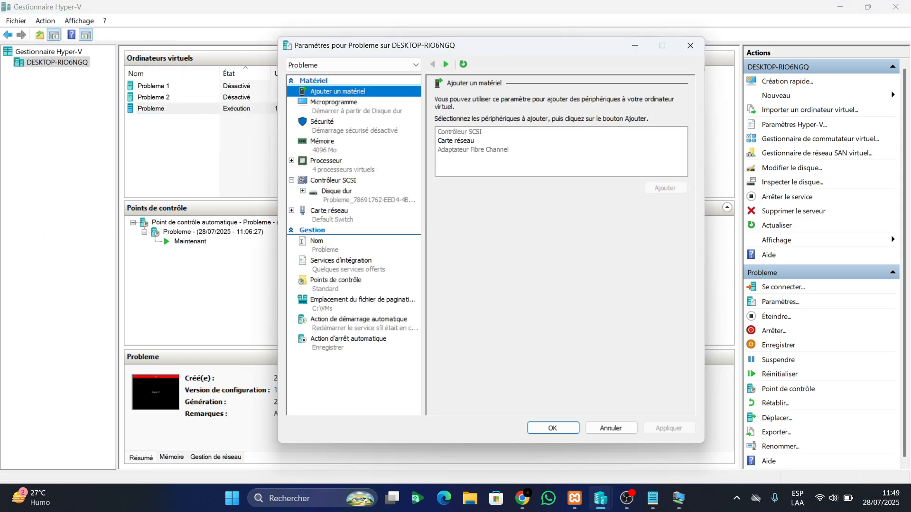
click(691, 45)
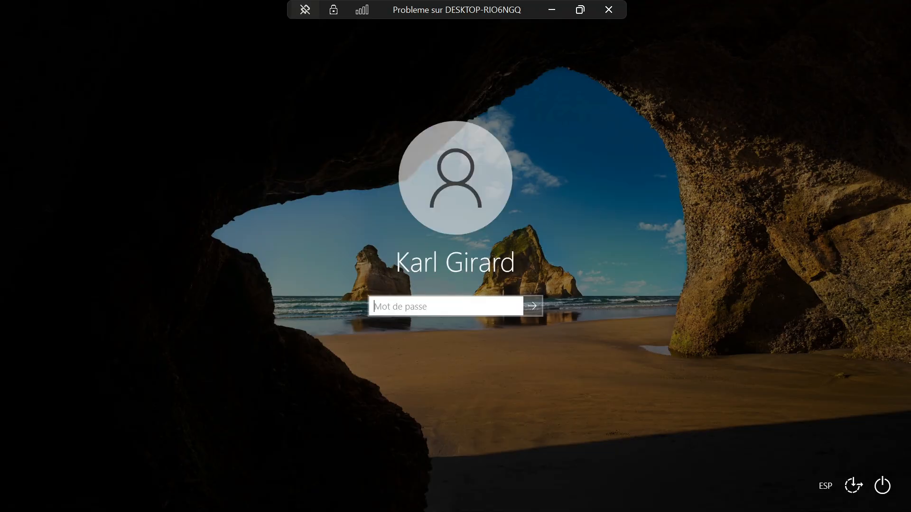
Sign in to the Windows session with the account password and launch the Registry Editor with regedit, authorizing its changes
text(•••••)
key(Return)
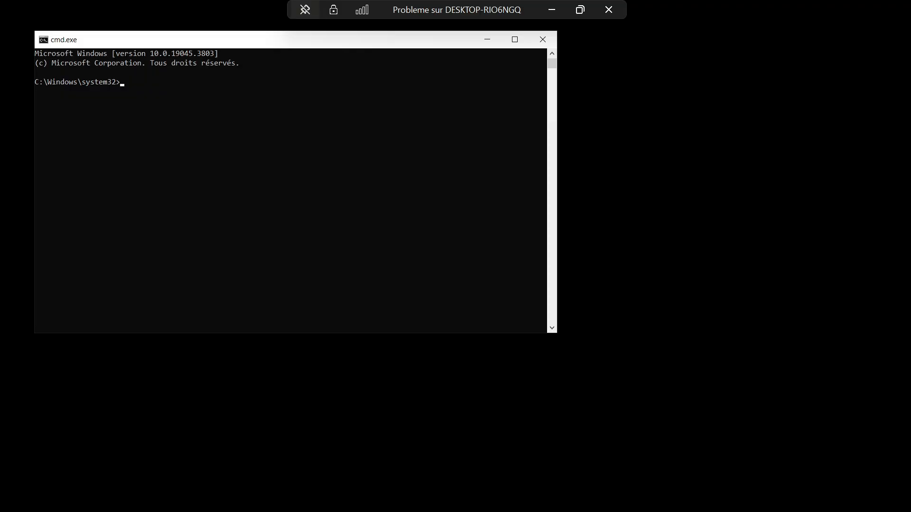
text(regedit)
key(BackSpace)
key(Return)
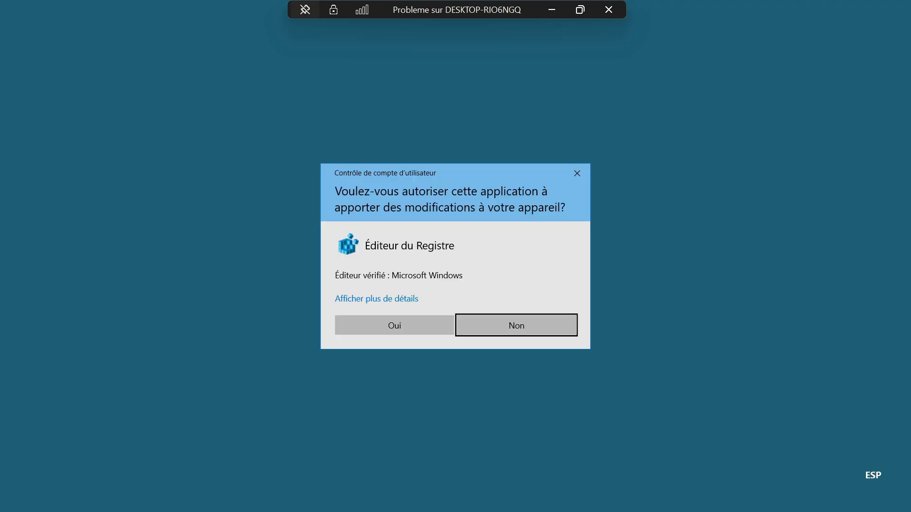
click(394, 326)
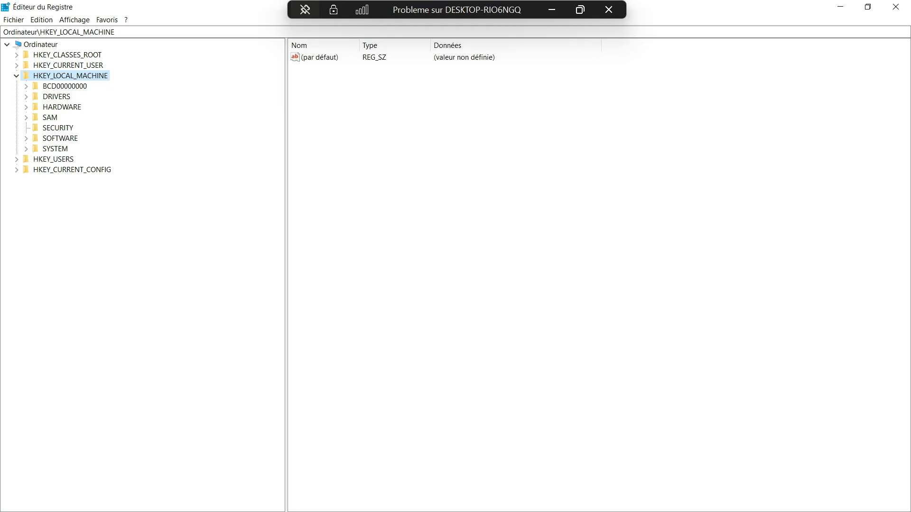
Expand the SOFTWARE key under HKEY_LOCAL_MACHINE and its Microsoft subkey
click(55, 149)
click(57, 128)
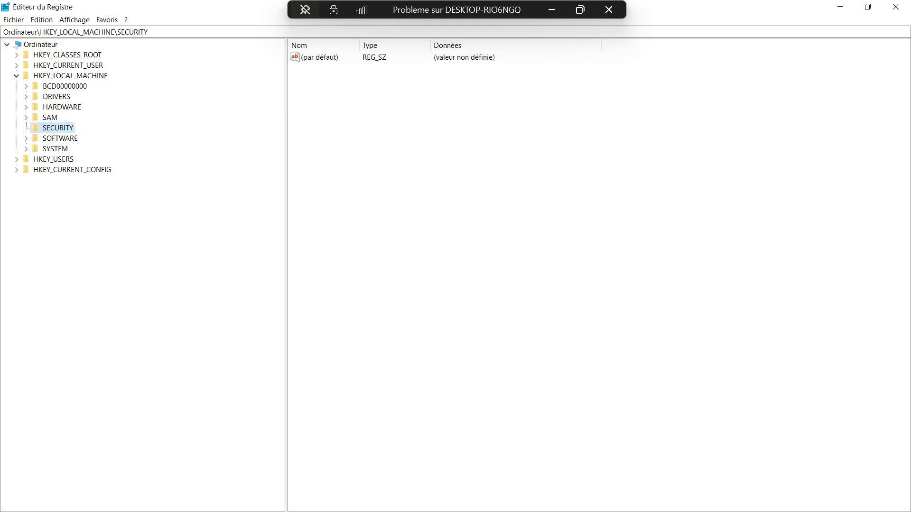
click(64, 87)
click(60, 138)
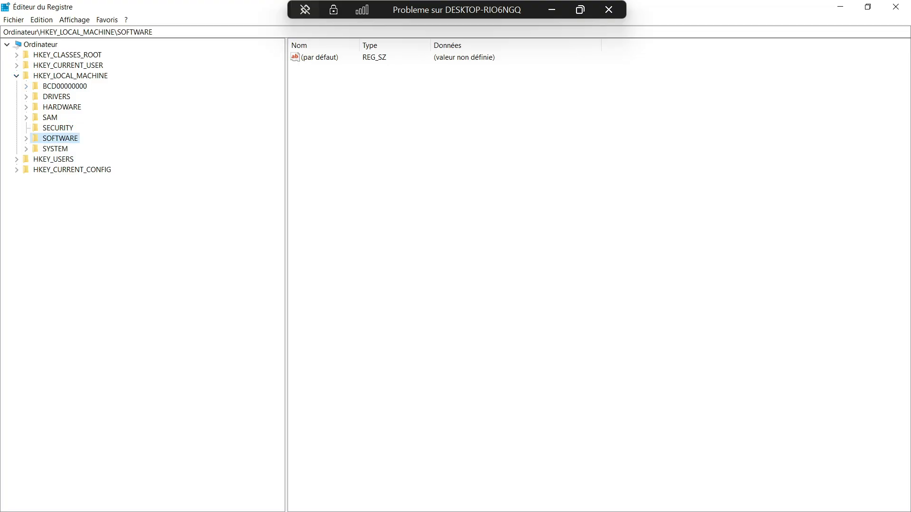
key(Right)
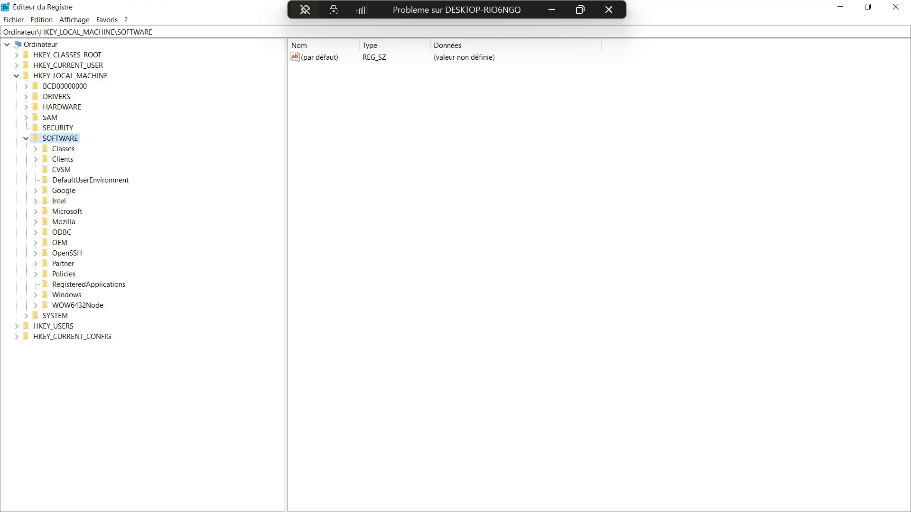
click(36, 211)
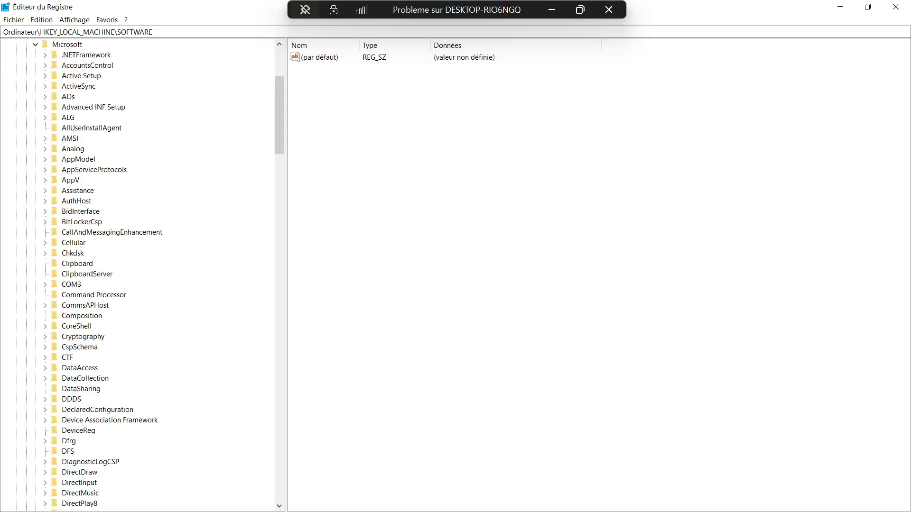
Find the Windows NT key among the Microsoft subkeys, and select and expand it
scroll(109, 294, down, 4)
click(109, 295)
click(87, 482)
scroll(88, 483, down, 4)
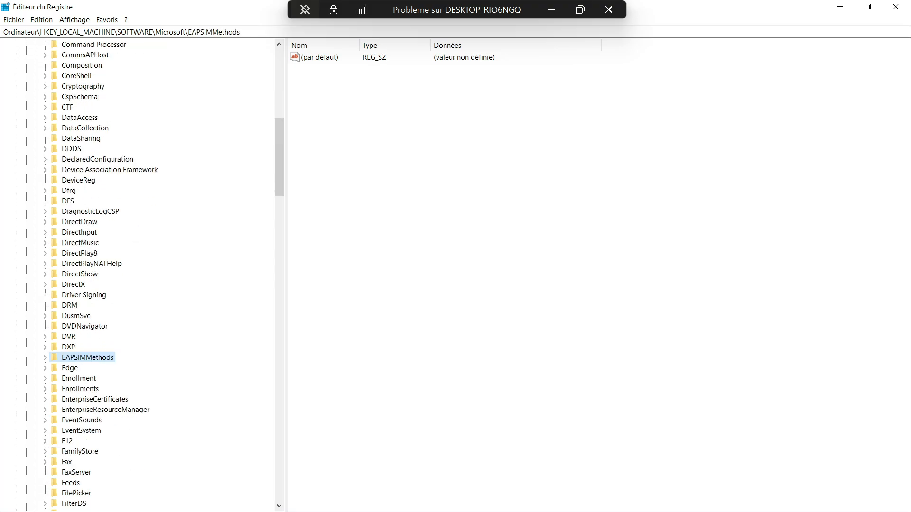
key(w)
click(88, 316)
key(w)
scroll(87, 316, down, 11)
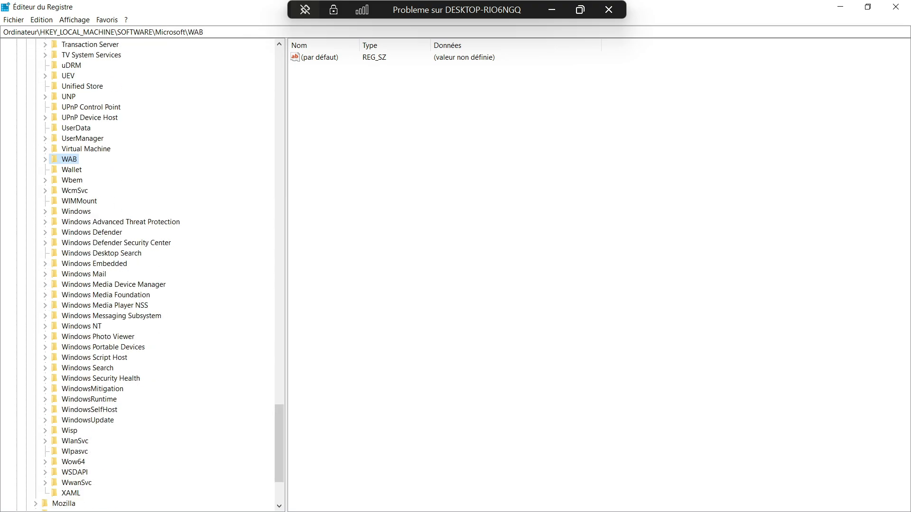
click(82, 326)
click(45, 327)
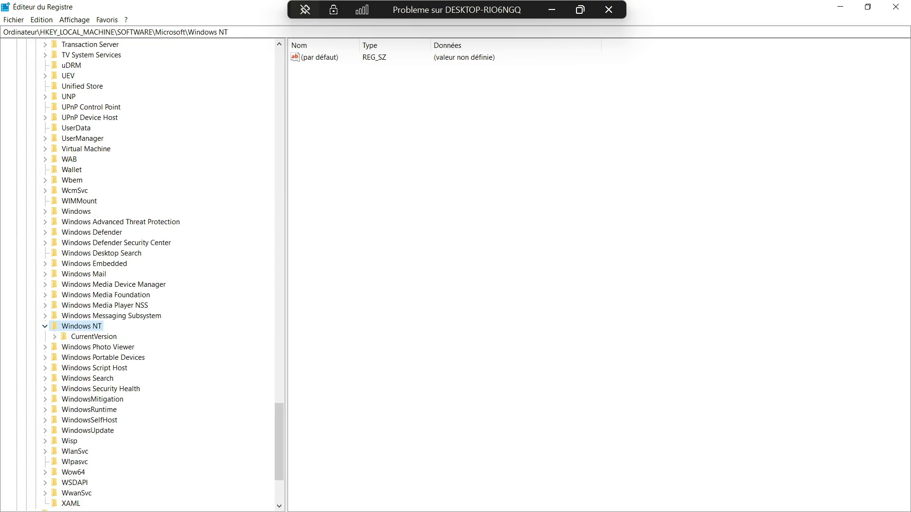
Expand CurrentVersion under Windows NT and select the Winlogon key to list its values
click(90, 337)
click(55, 337)
scroll(109, 368, down, 2)
click(109, 368)
key(w)
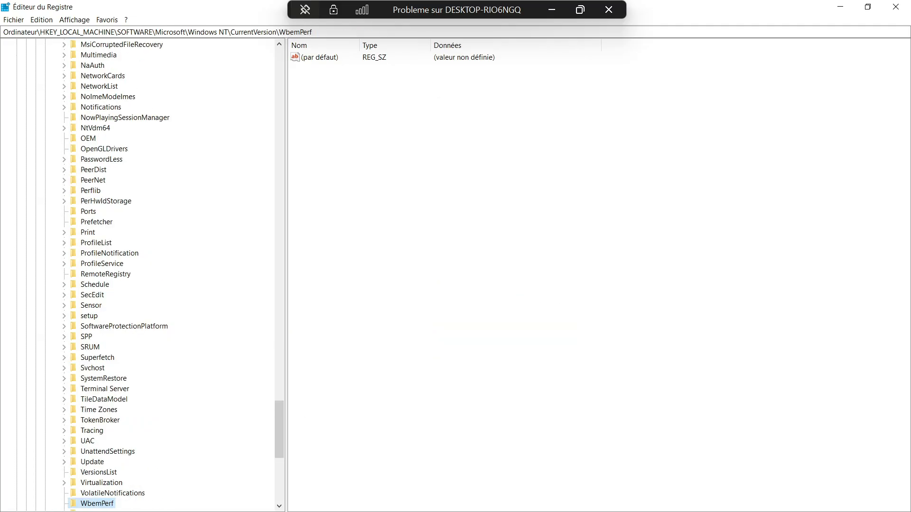
scroll(137, 276, down, 5)
key(Down)
key(Down)
key(Down)
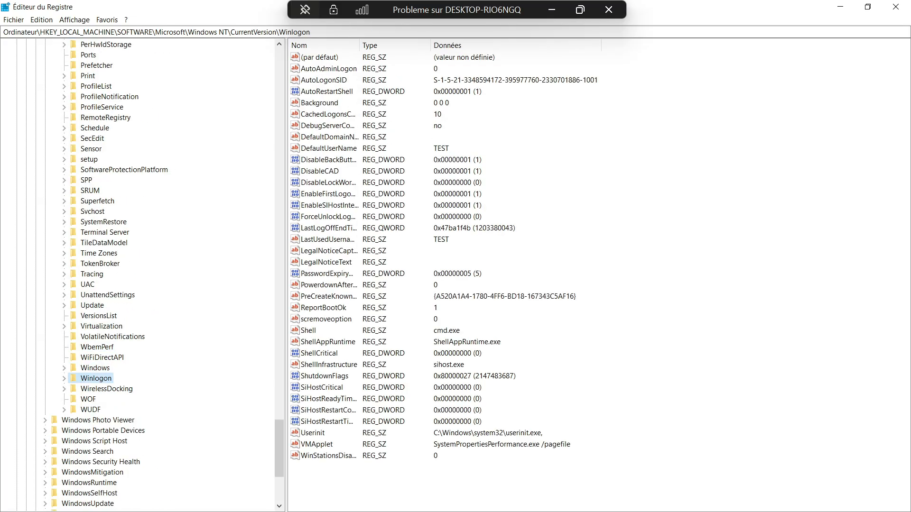
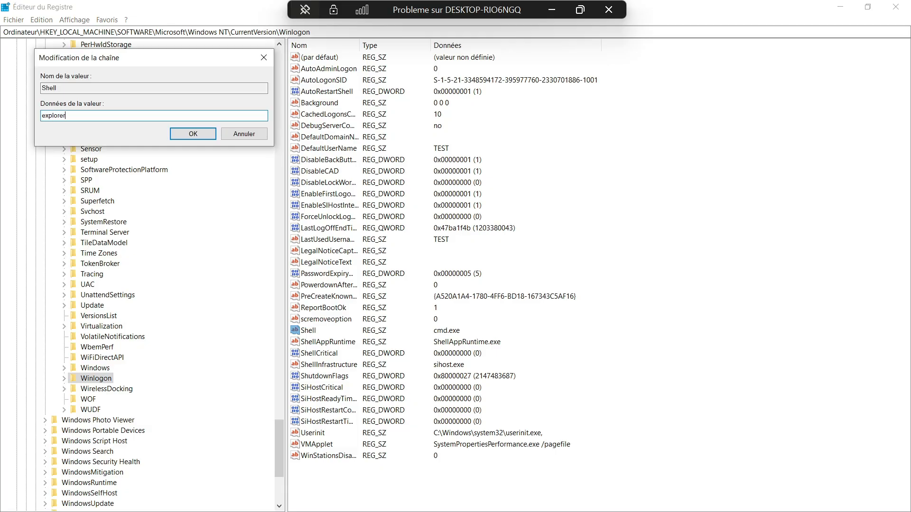
Set the data of the Winlogon Shell value to explorer.exe
text(r.exe)
key(Return)
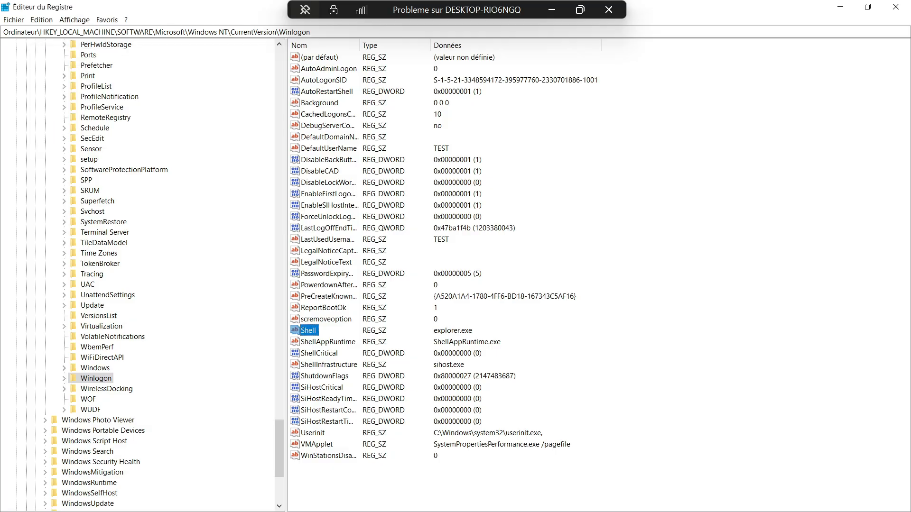
click(616, 342)
click(328, 410)
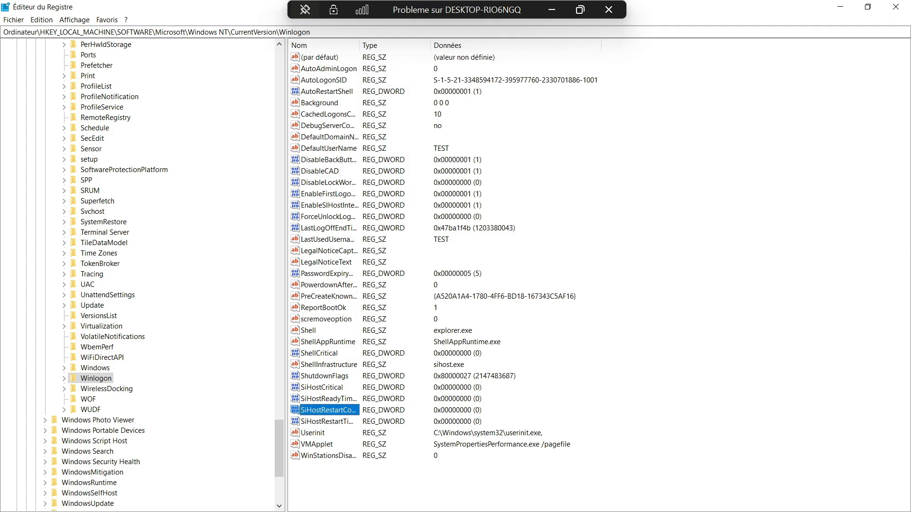
double_click(308, 331)
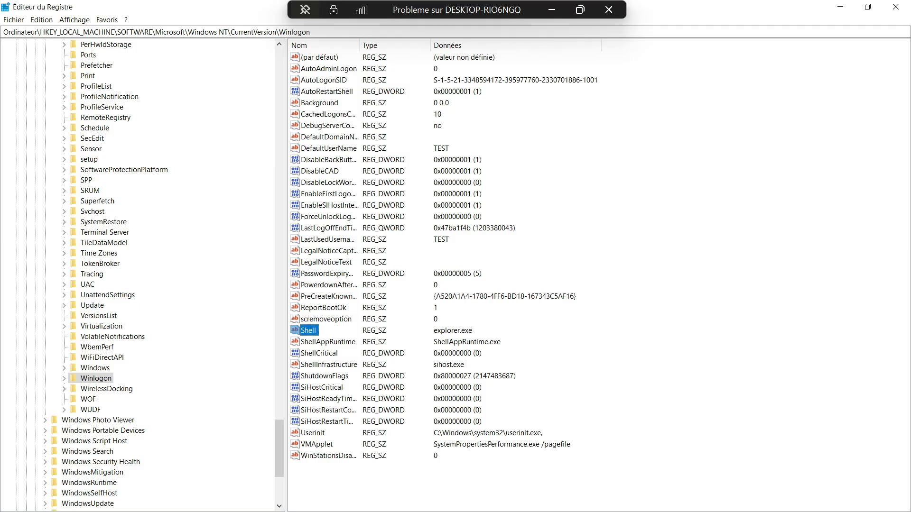
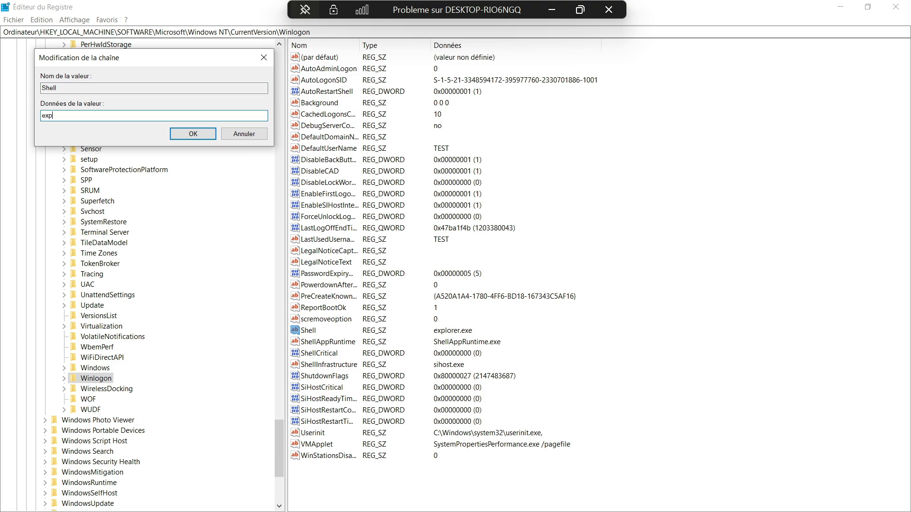
text(lorer.exe)
key(Return)
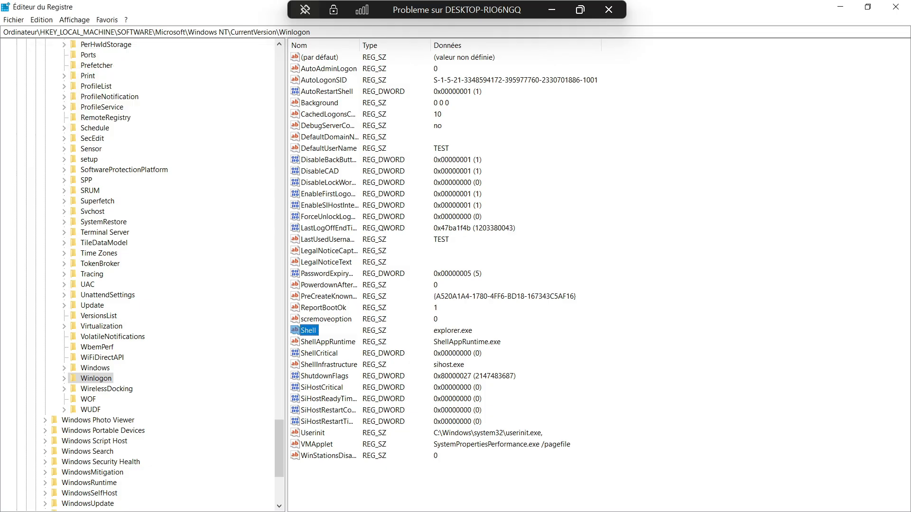
Reopen the Winlogon Shell value and re-enter explorer.exe as its data
click(674, 294)
click(13, 20)
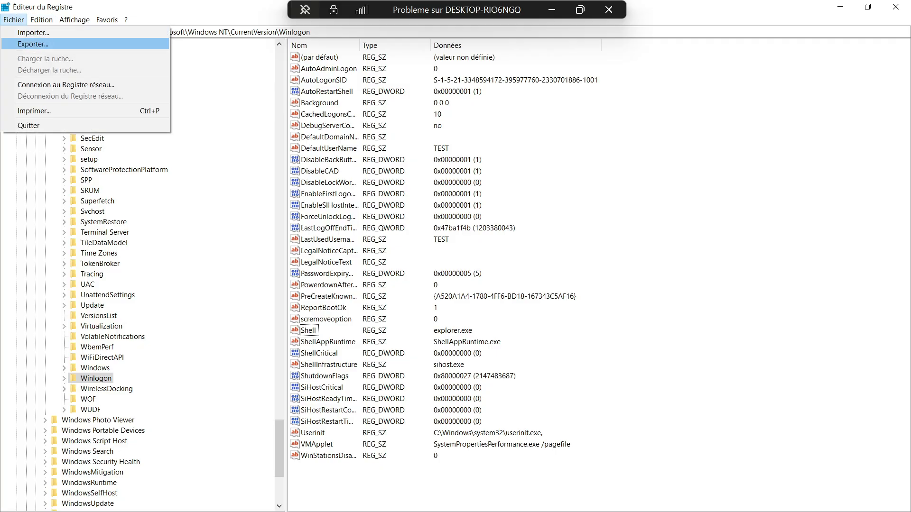
click(33, 44)
double_click(308, 330)
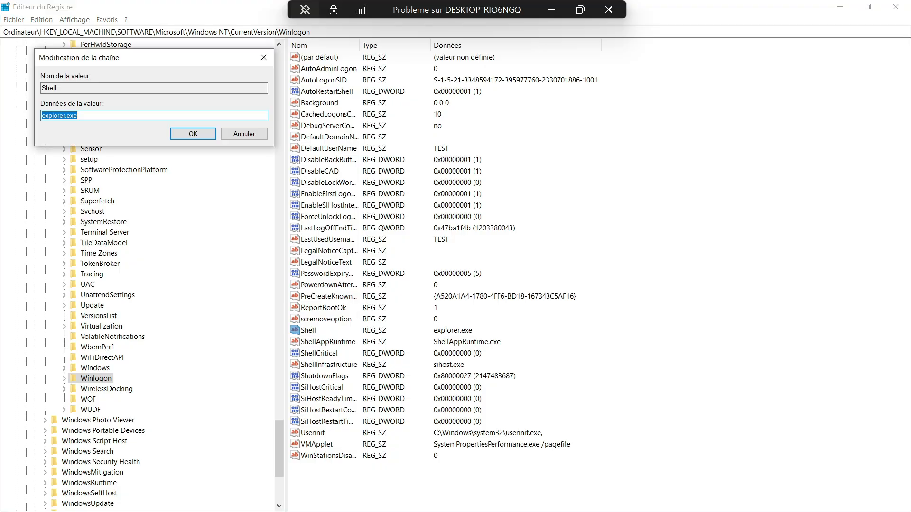
click(79, 116)
key(BackSpace)
key(BackSpace)
key(BackSpace)
key(BackSpace)
key(BackSpace)
key(BackSpace)
key(BackSpace)
key(BackSpace)
key(BackSpace)
key(BackSpace)
key(BackSpace)
key(BackSpace)
text(explorer.exed)
key(BackSpace)
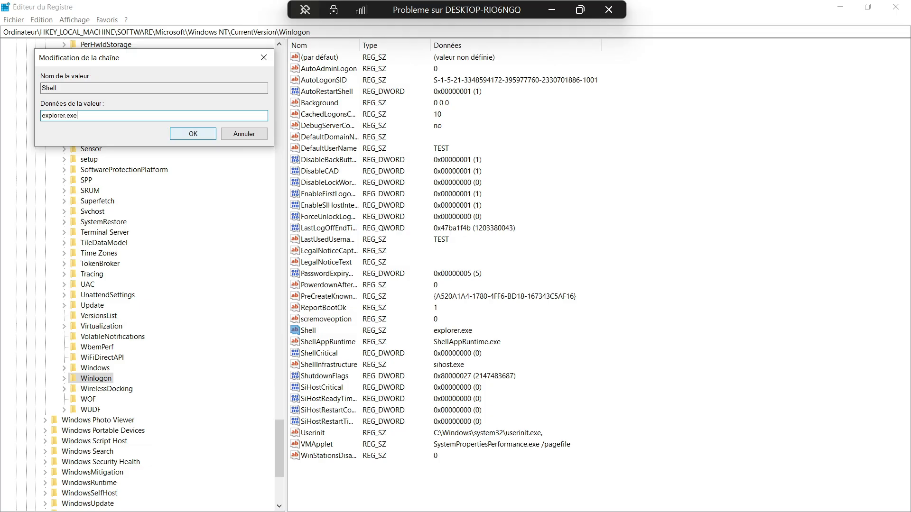
key(Return)
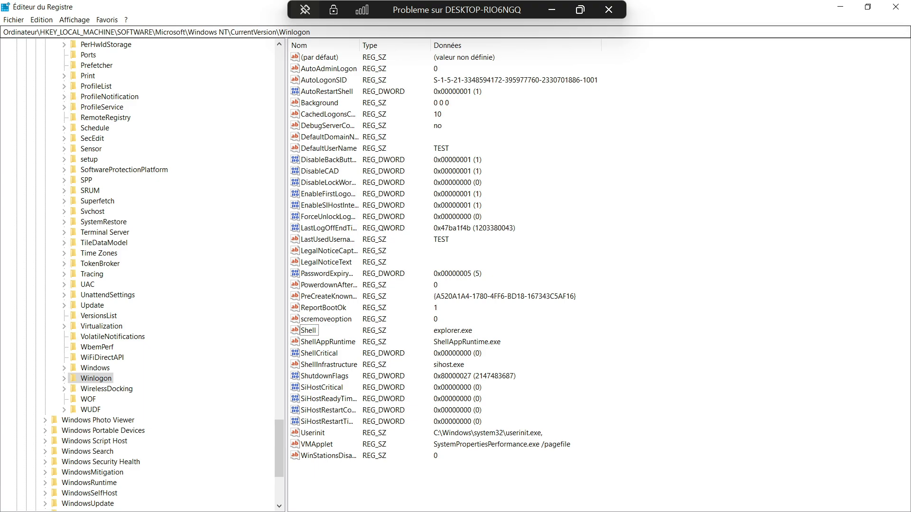
Exit the Registry Editor, leave the full-screen session and turn off the Probleme virtual machine
click(14, 20)
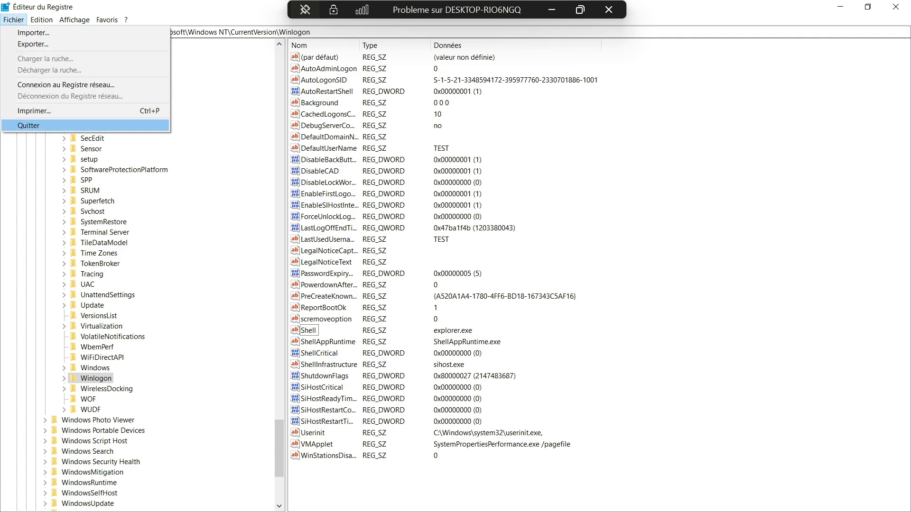
key(Return)
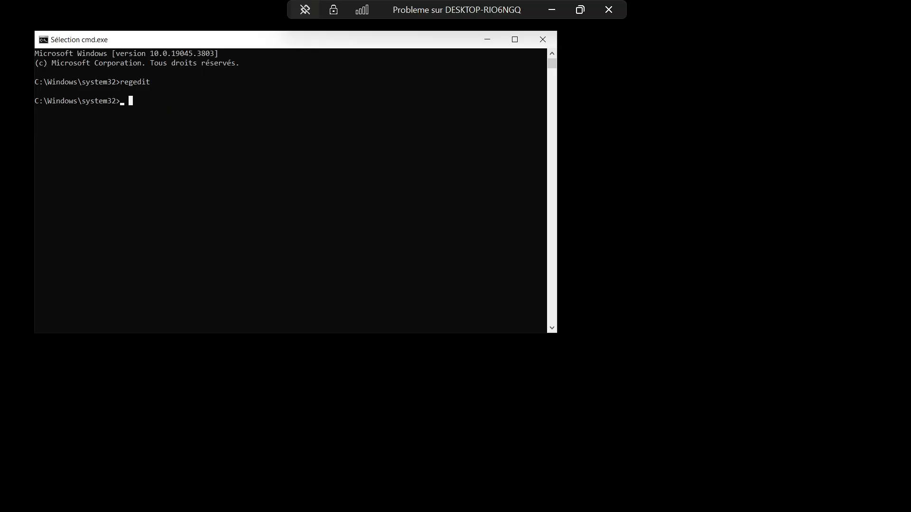
text(shut)
key(Return)
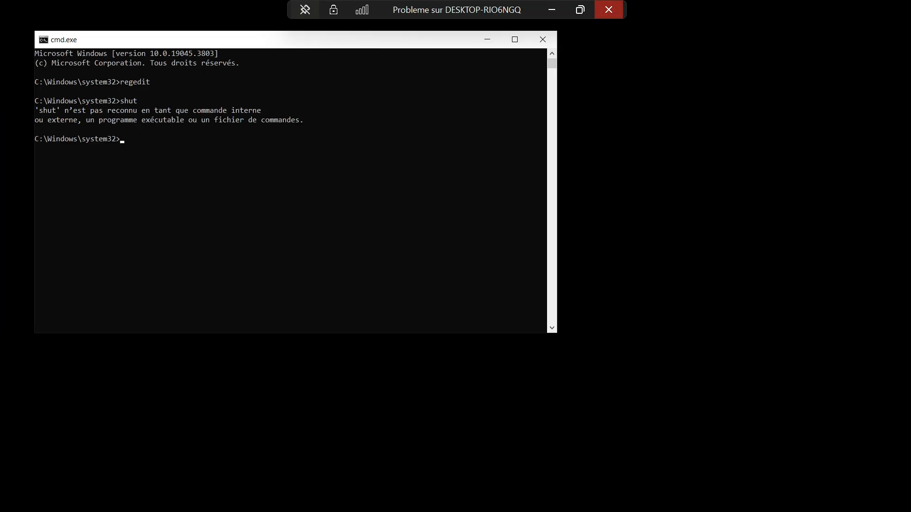
click(579, 9)
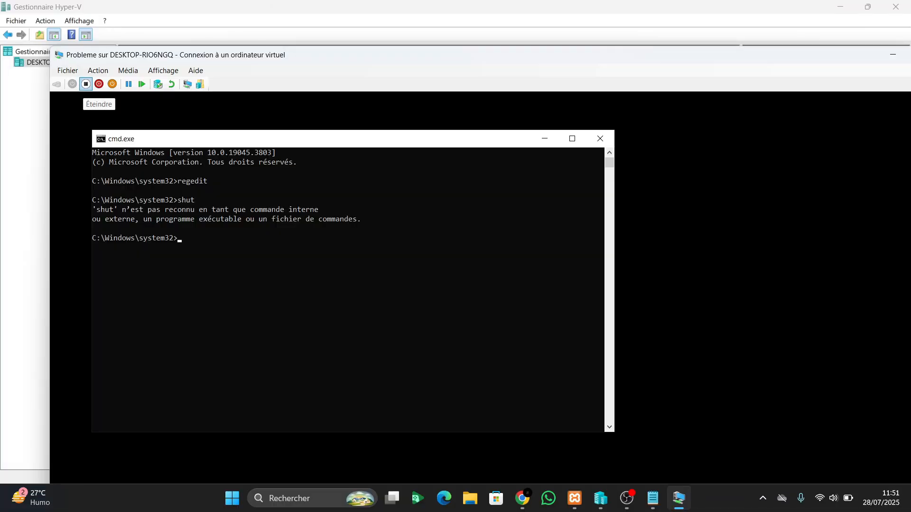
click(86, 84)
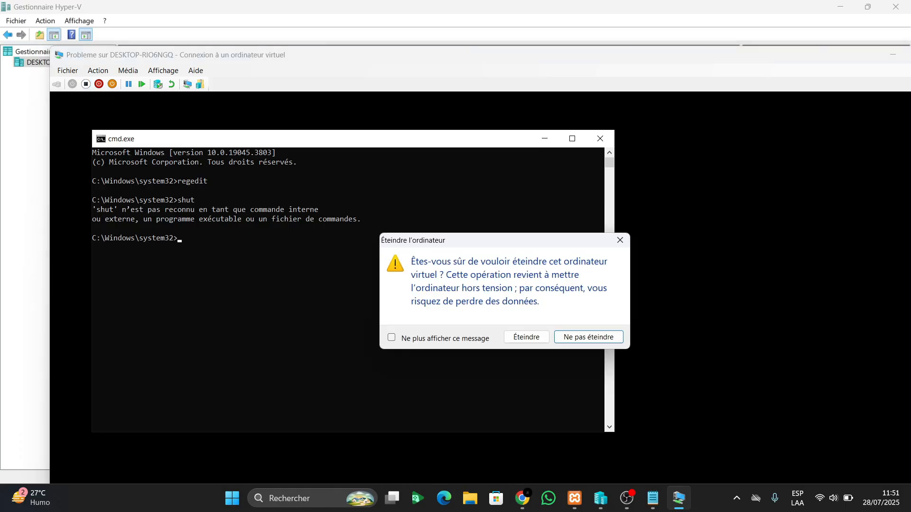
click(526, 337)
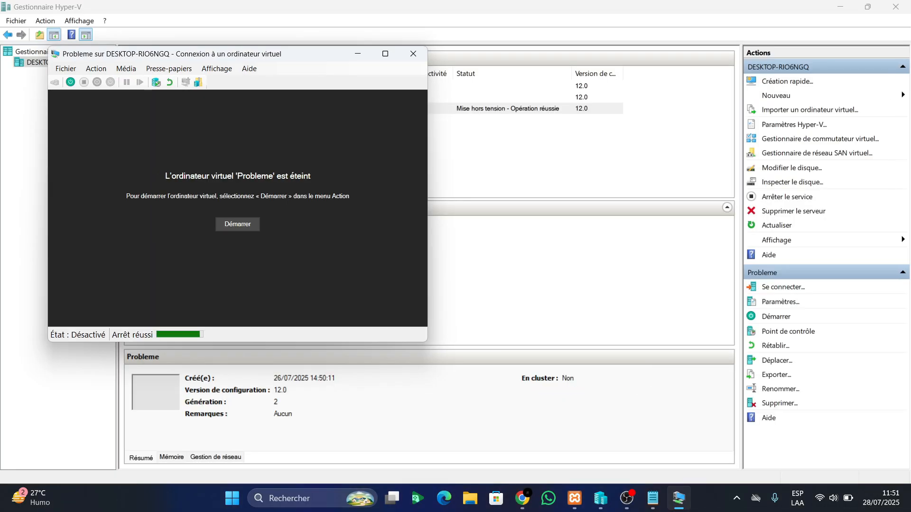
Reopen the Probleme virtual machine's connection, start the machine and sign in to Windows with the account password
click(493, 154)
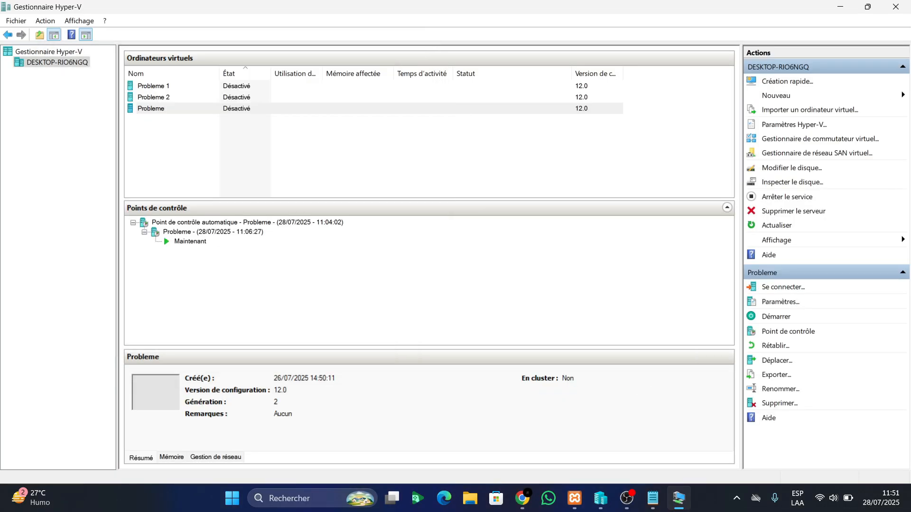
click(157, 109)
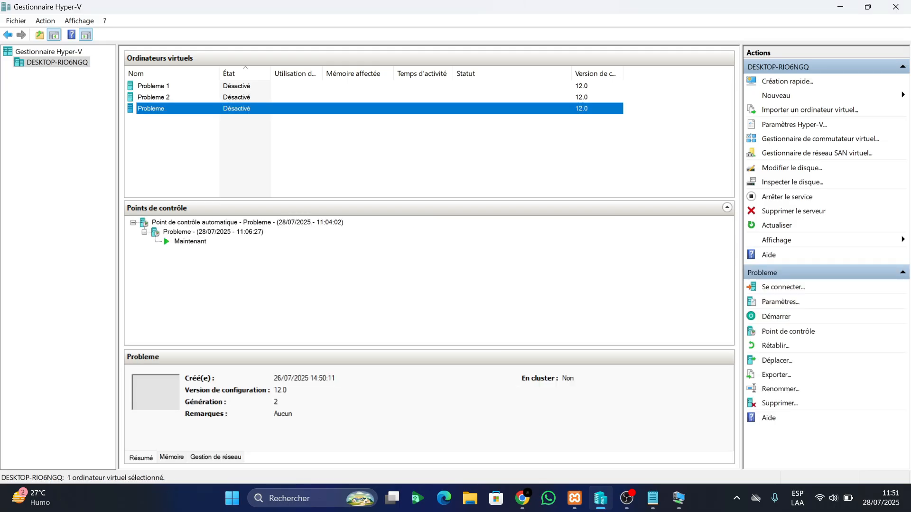
double_click(157, 108)
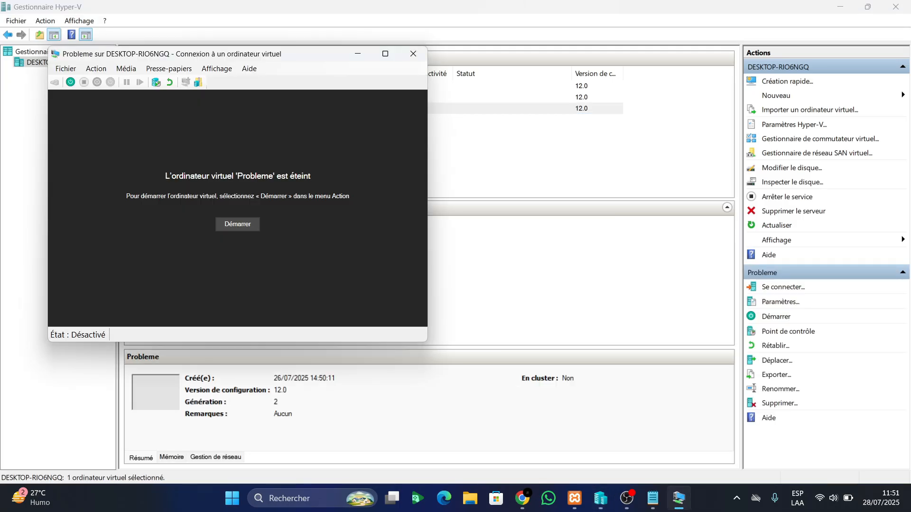
click(237, 225)
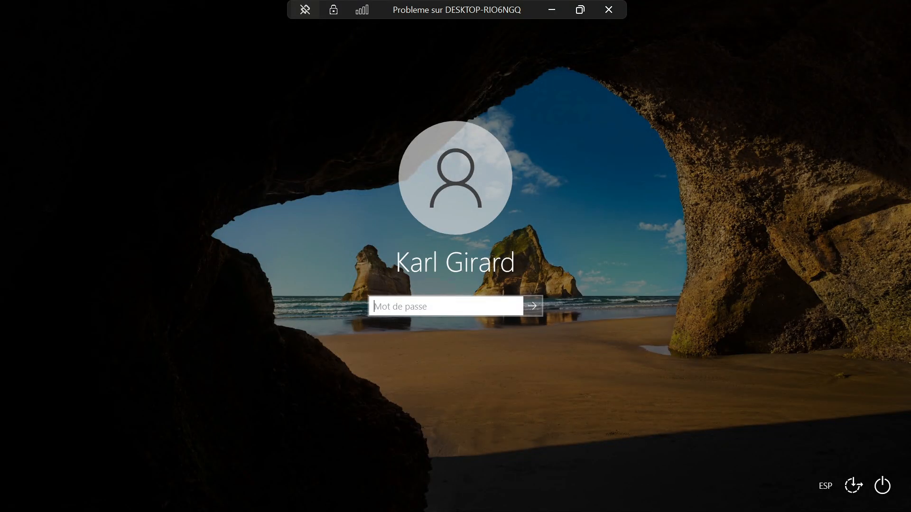
text(******)
key(Return)
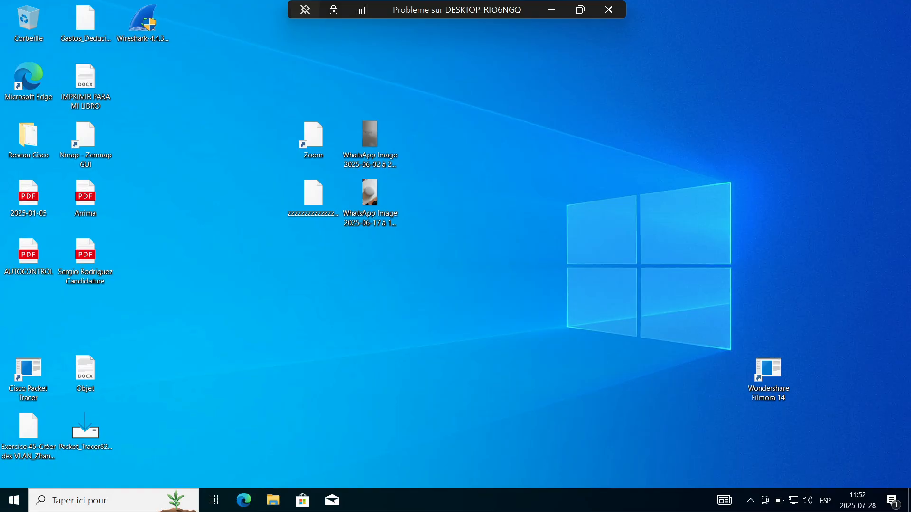
Minimize the virtual machine, return to the GLPI change in Chrome and start a new solution for it
drag(864, 442, 0, 0)
click(455, 285)
click(552, 10)
click(522, 498)
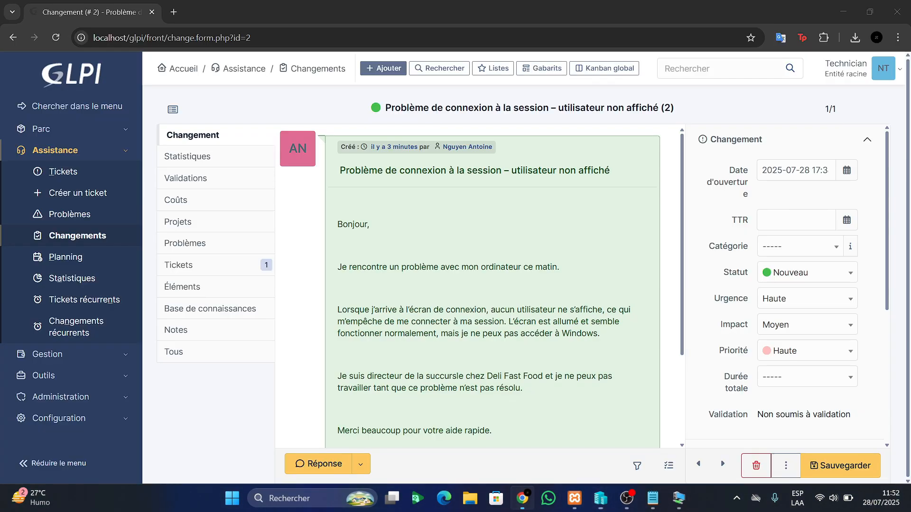
scroll(492, 285, down, 3)
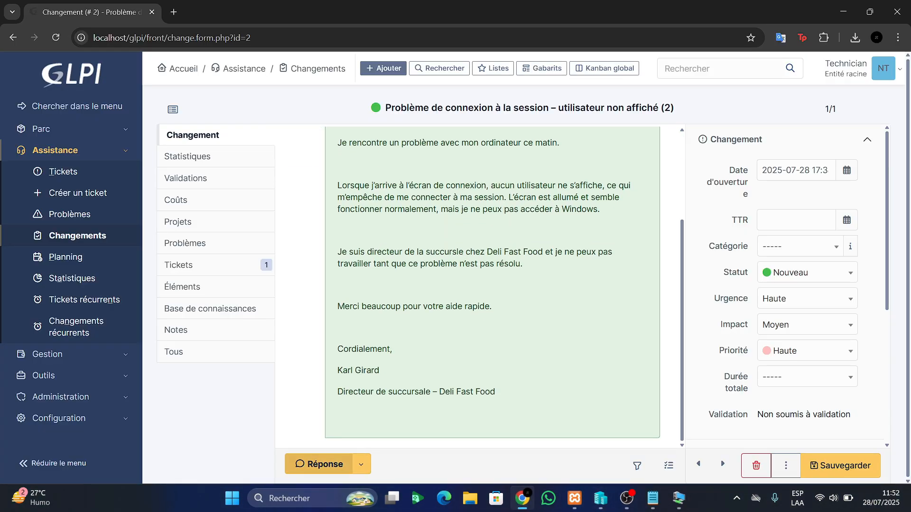
click(361, 465)
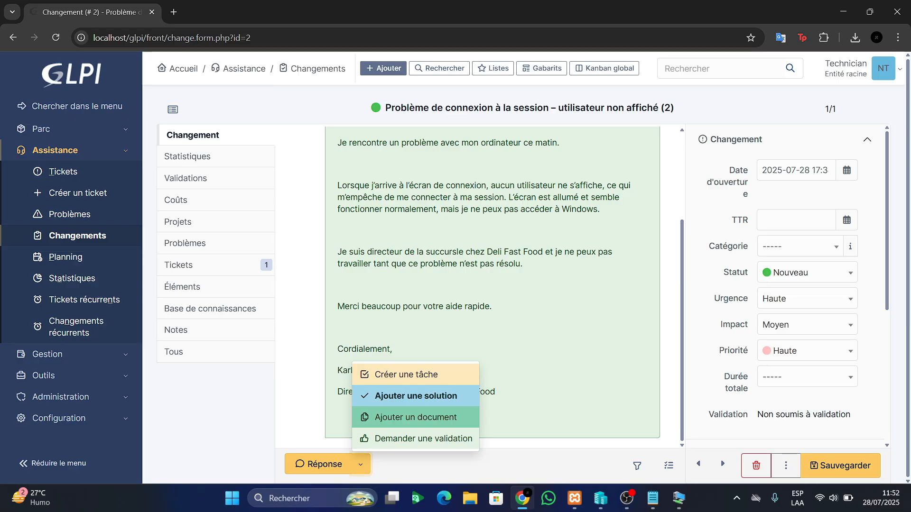
click(414, 396)
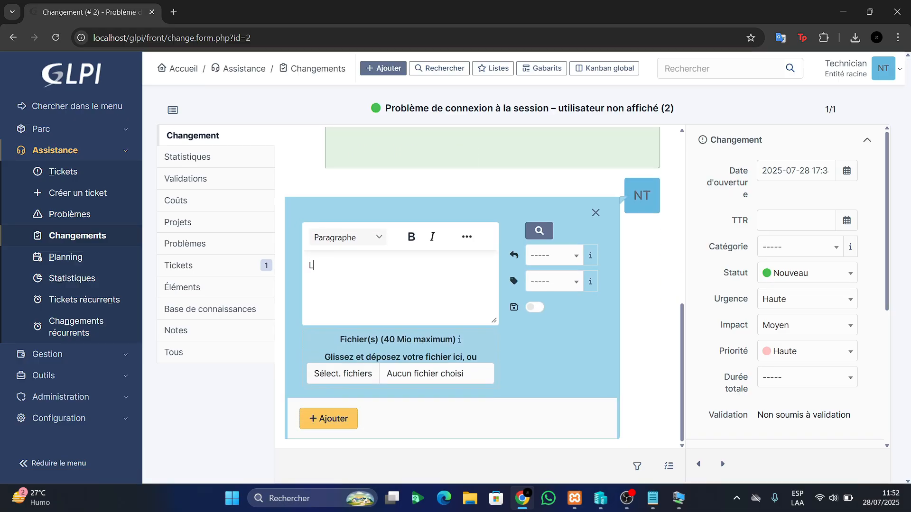
Begin the solution text with the greeting "Bonjour"
text(Bonour)
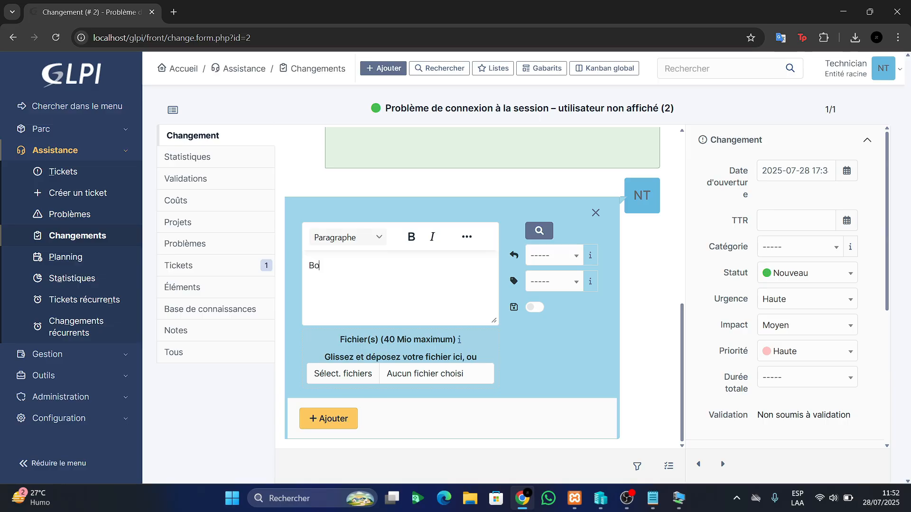
key(BackSpace)
key(BackSpace)
key(BackSpace)
key(BackSpace)
text(jour Nin)
key(BackSpace)
key(BackSpace)
key(BackSpace)
Copy the requesting hotliner's first name from structure_glpi_demo.txt into the greeting, capitalize it and end the line with a comma
click(600, 499)
click(600, 499)
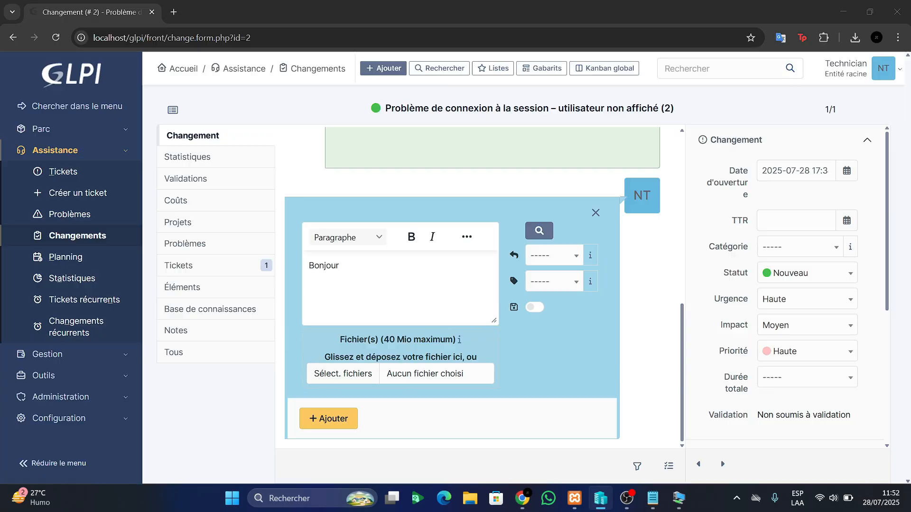
click(653, 499)
scroll(466, 261, down, 4)
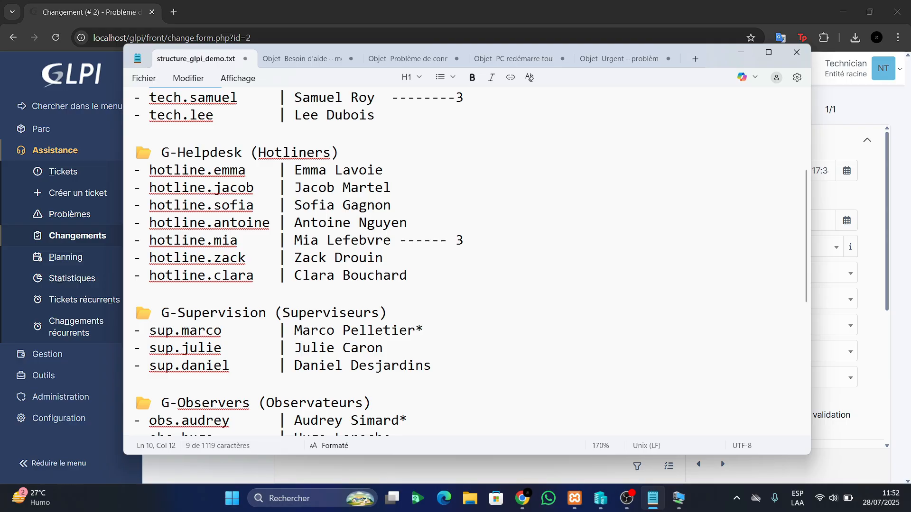
drag(270, 223, 214, 223)
key(ctrl+c)
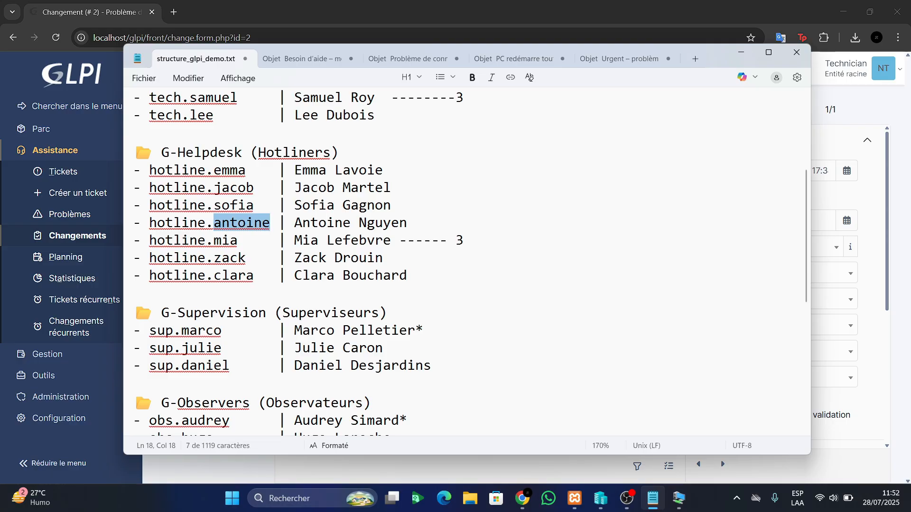
click(868, 140)
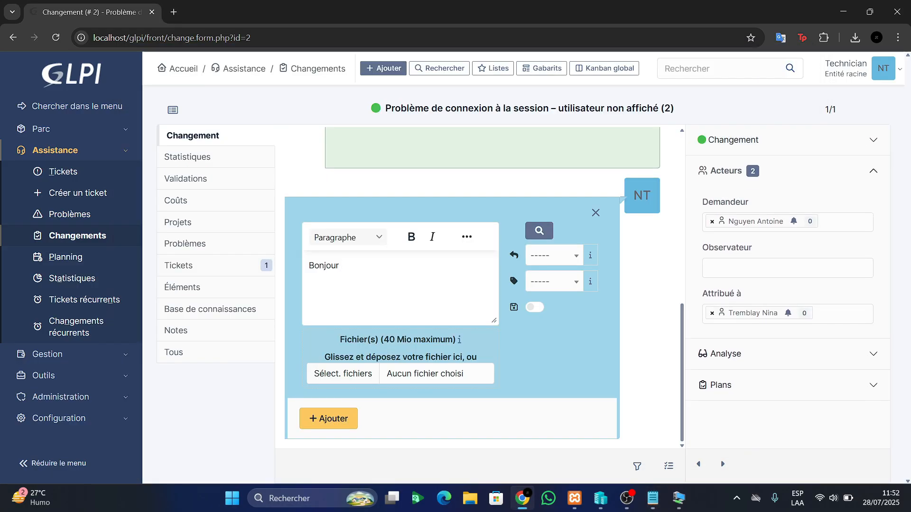
key(ctrl+v)
key(BackSpace)
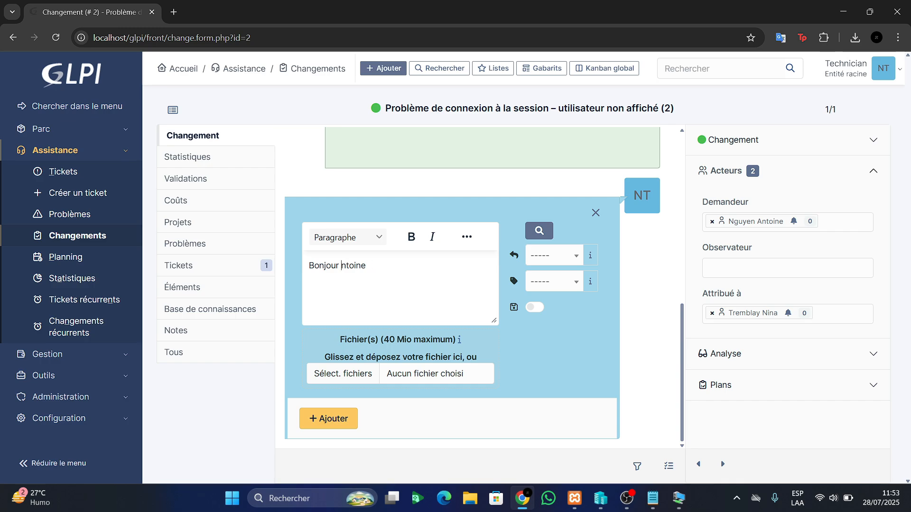
text(A)
text(,)
key(Return)
Below the greeting, start the solution text with "J'ai resolu le probleme mais il y avait un autre"
text(j)
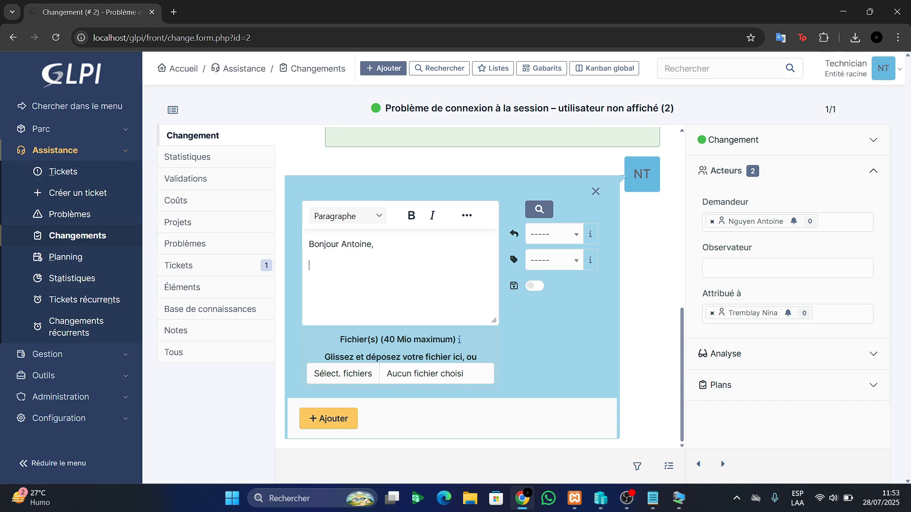
text(J'ai resi)
key(BackSpace)
text(o)
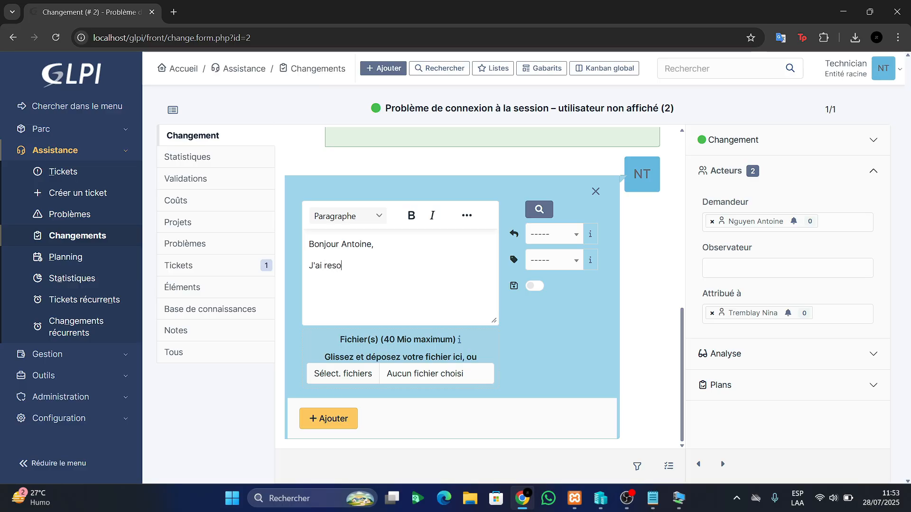
text(lu le probleme mais il avai)
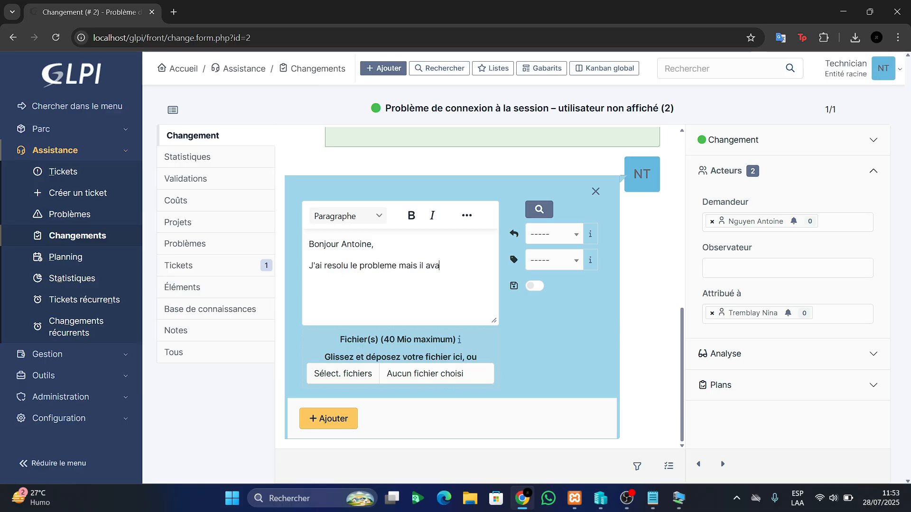
key(BackSpace)
key(BackSpace)
key(BackSpace)
key(BackSpace)
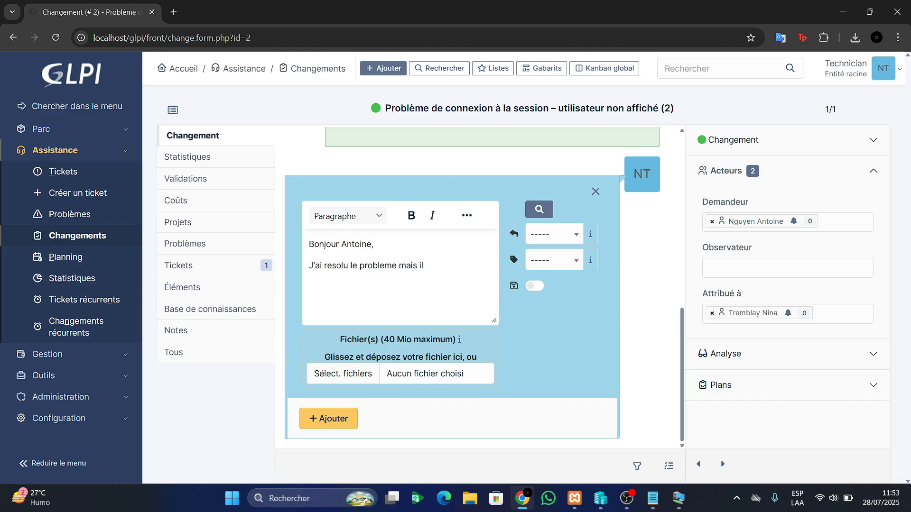
text(y avait une)
key(BackSpace)
key(BackSpace)
text(autreapre)
key(BackSpace)
key(BackSpace)
key(BackSpace)
key(BackSpace)
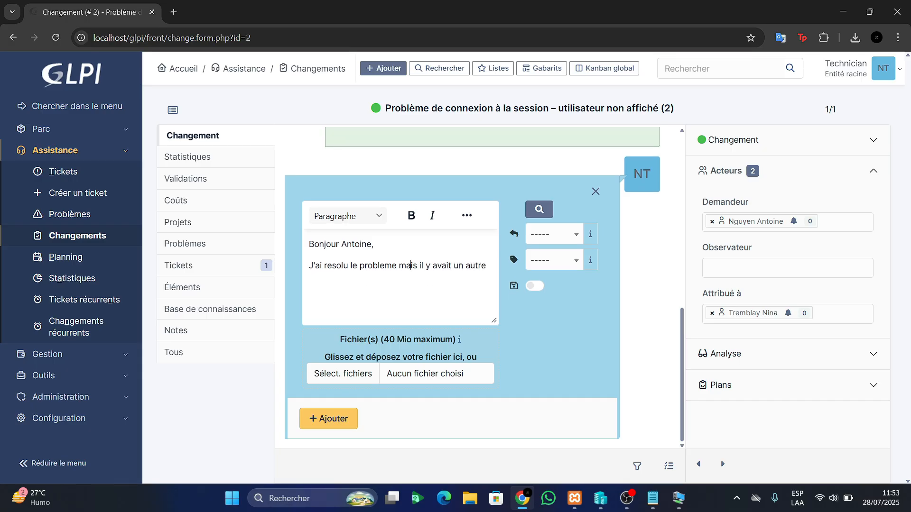
Continue the sentence with "apres entre dans le session de", the affected employee's first name and ", c'etait un ecran noire"
text(apres la)
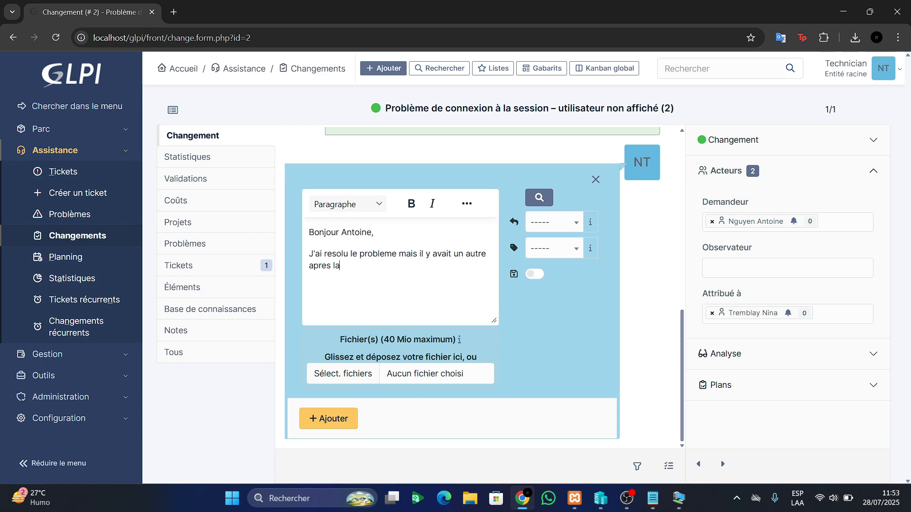
key(BackSpace)
text(entre dans le session de Karl )
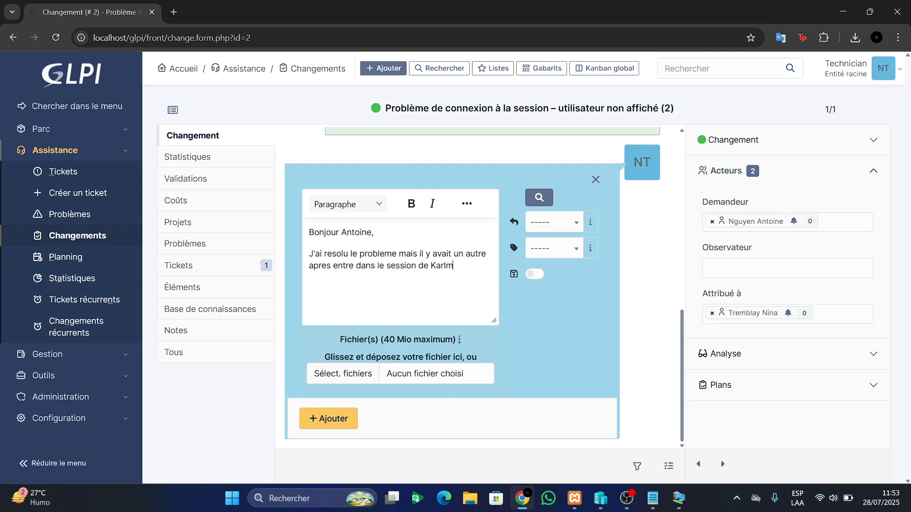
text(, c'etait une)
key(BackSpace)
text(ecran no)
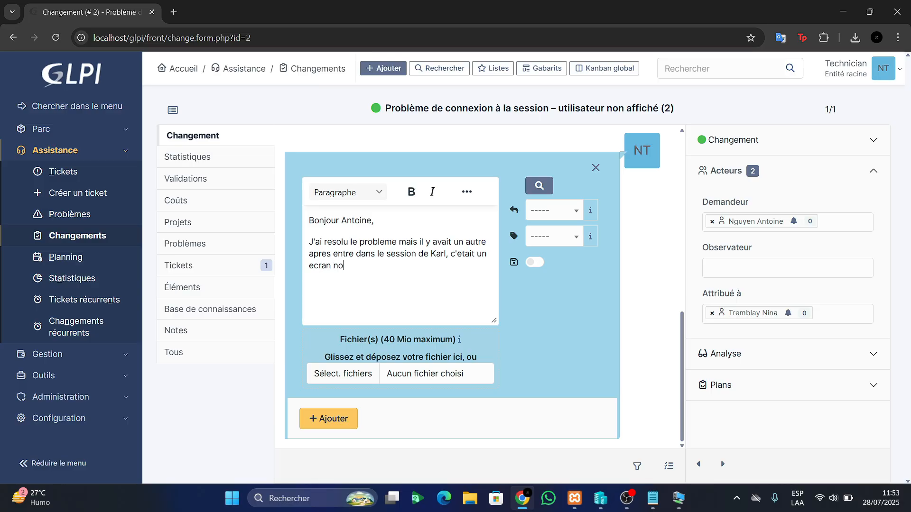
text(ire mais)
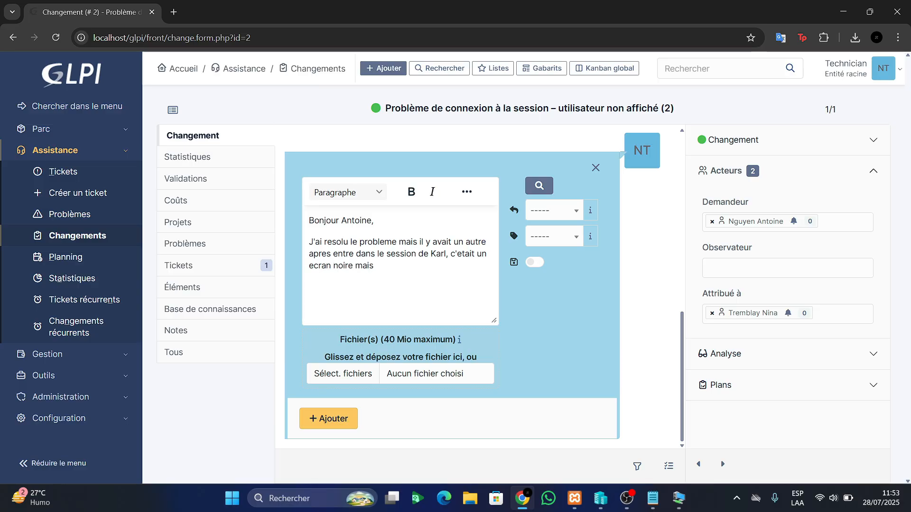
key(BackSpace)
key(BackSpace)
key(BackSpace)
key(BackSpace)
key(BackSpace)
key(BackSpace)
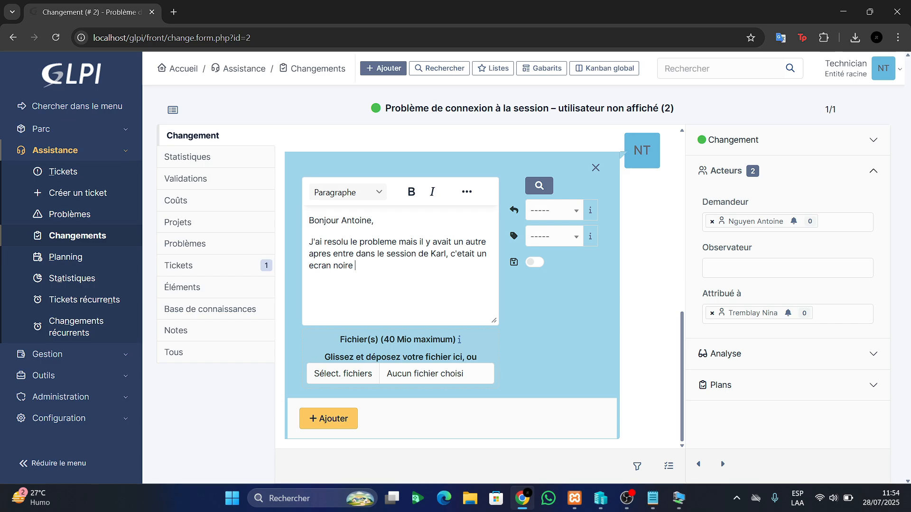
Finish the paragraph with ", cependant , ce probleme la, on a aussi reussi a trouve la solution." and start a new paragraph
text(, cependant , ce probl)
text(eme )
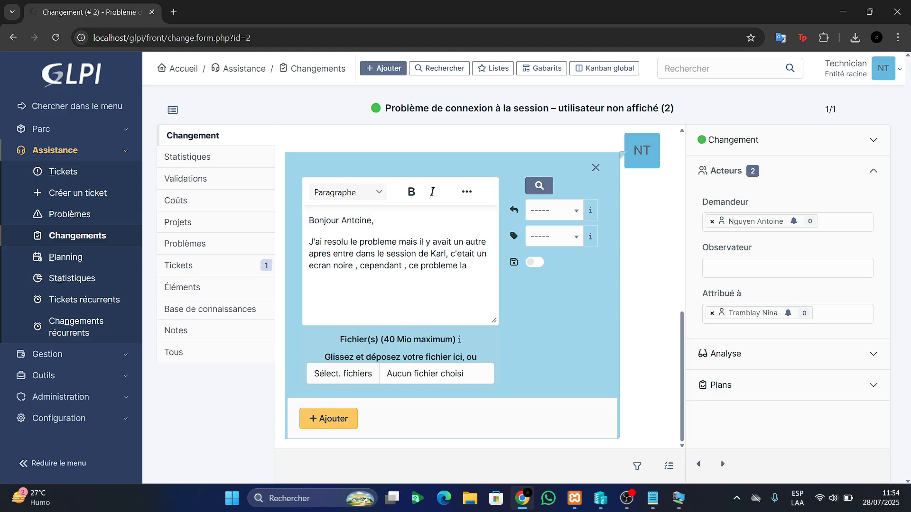
text(la, on a)
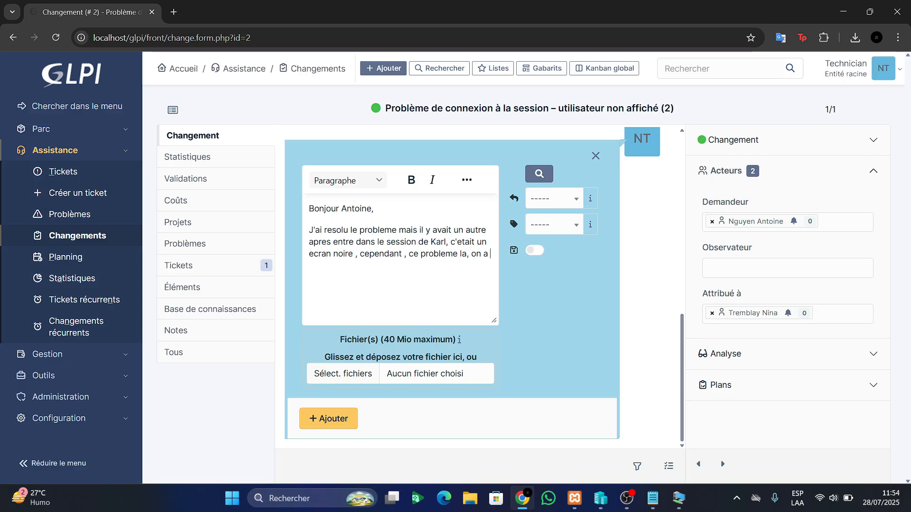
text( aussi reuss)
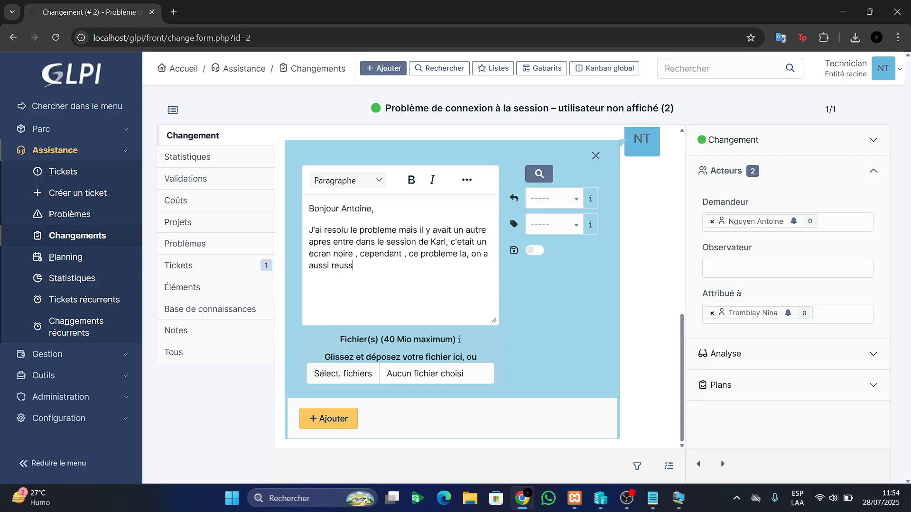
text(i)
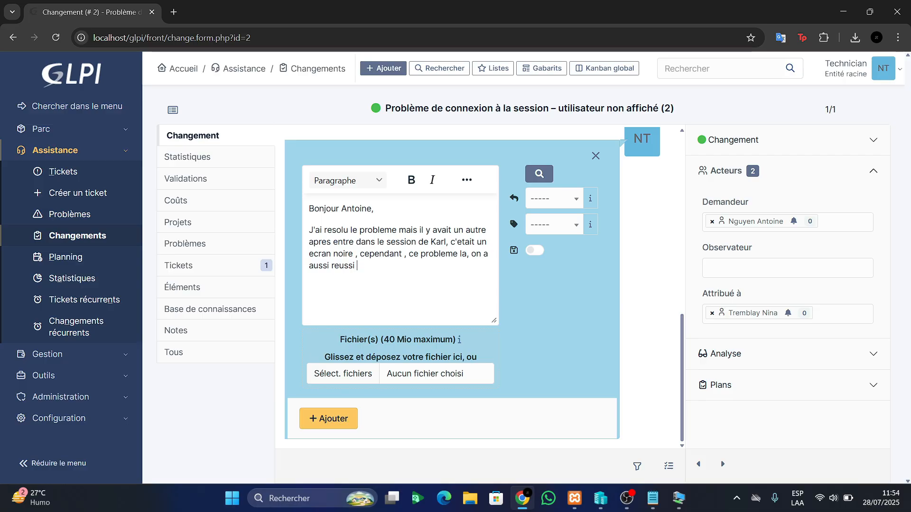
text( a trouve la solution )
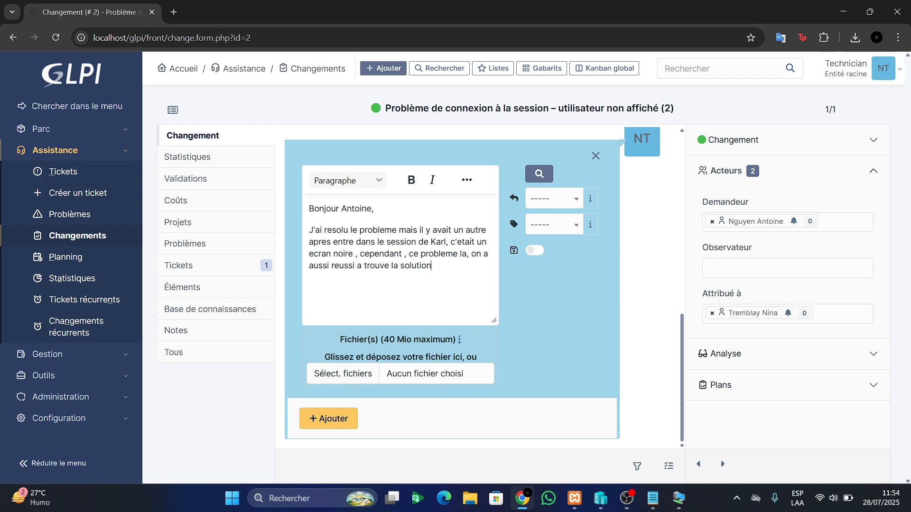
text(.)
key(Return)
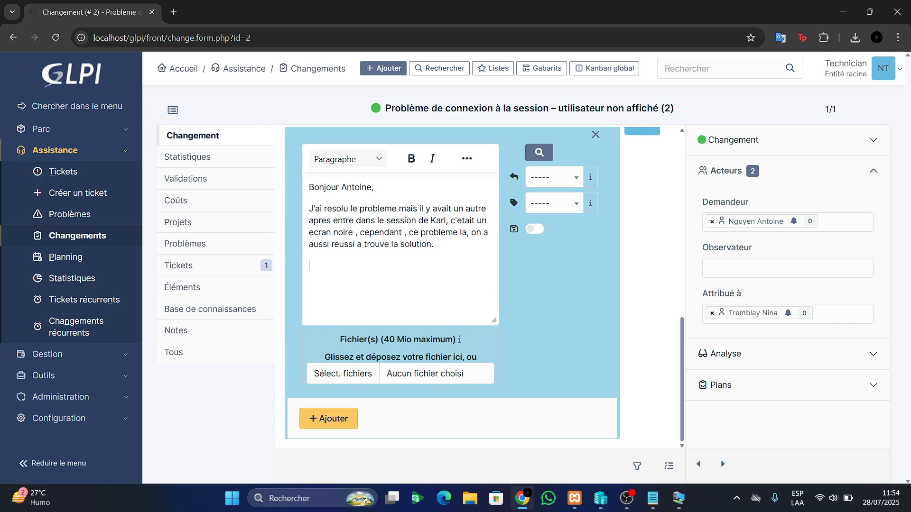
Write "Je vais mettre dans la base de connaisance le troubleshooting." as the closing paragraph and add the solution to the change
text(Je vais mettre dans la base de con)
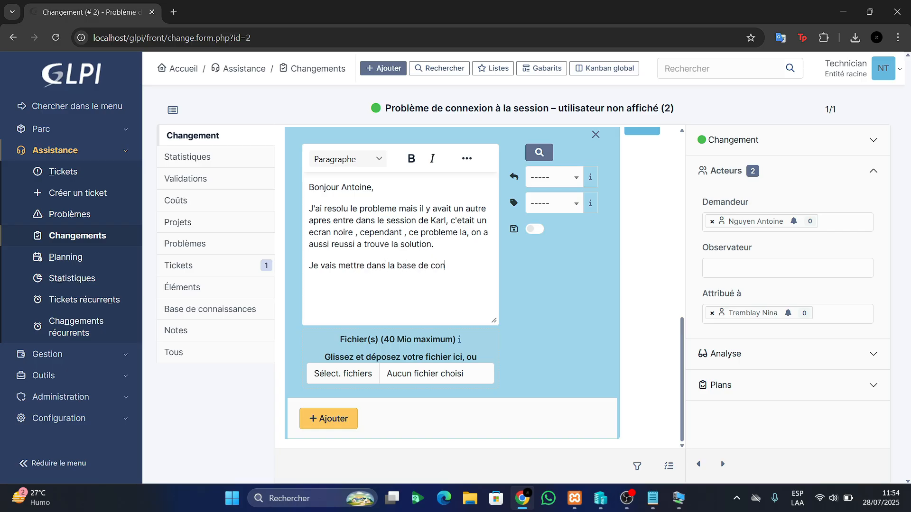
text(naisance)
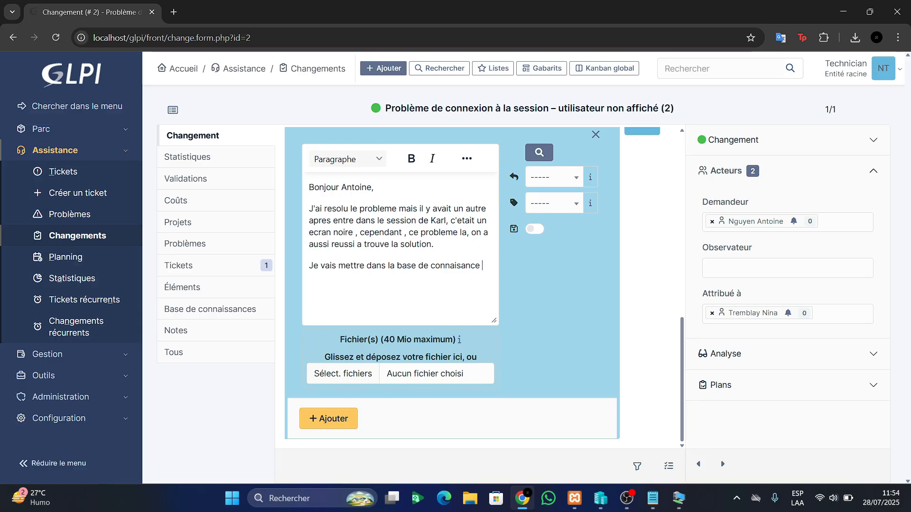
text( le troub)
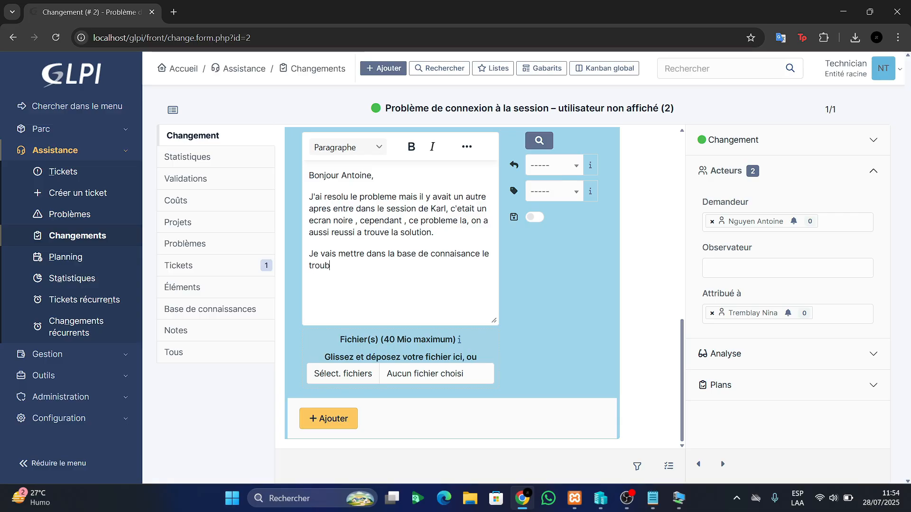
text(le)
text(sho)
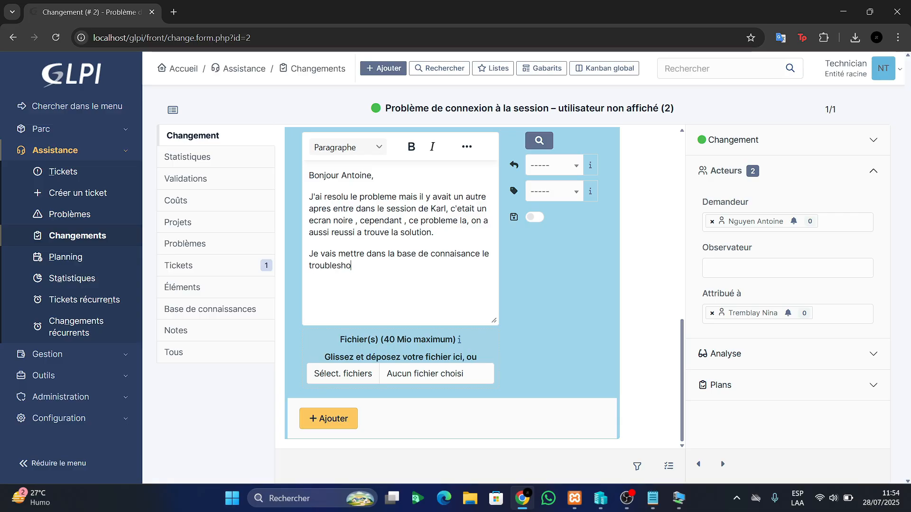
text(oting .)
scroll(451, 288, up, 5)
scroll(451, 288, down, 5)
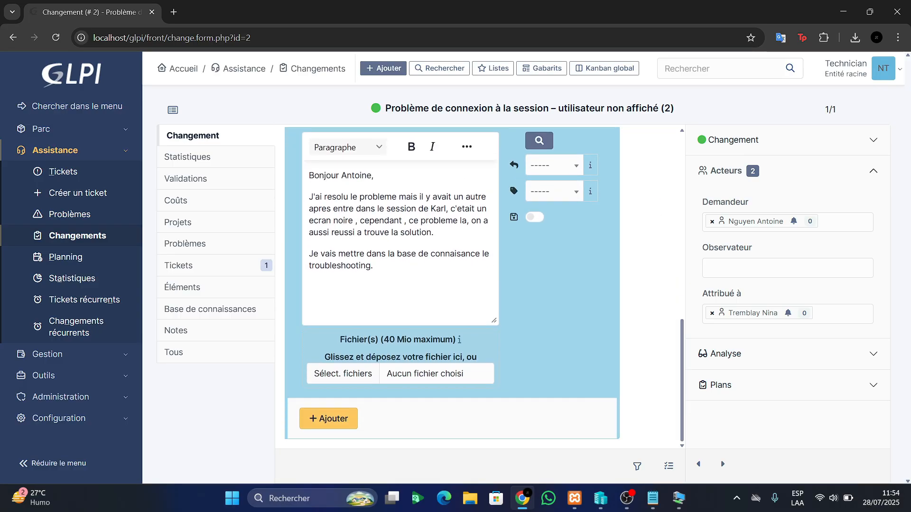
click(328, 419)
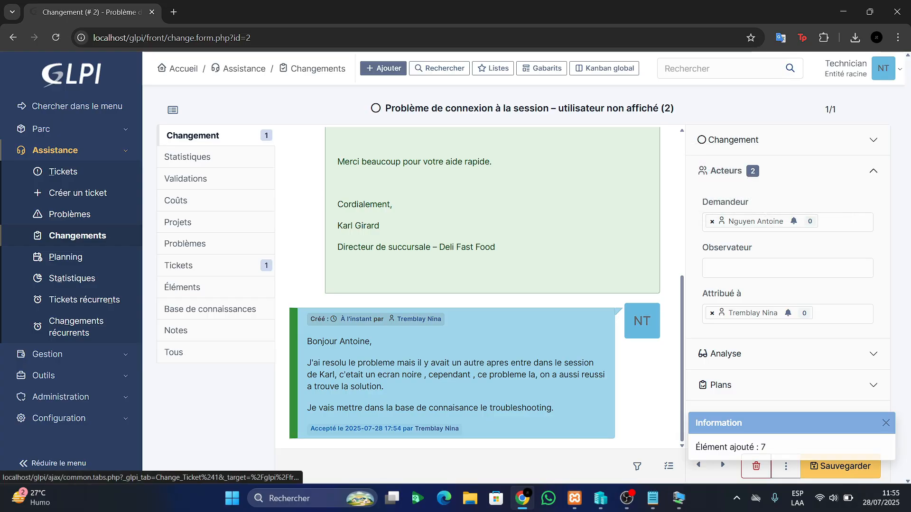
View the change's linked ticket, go to the knowledge base and start a new item
click(218, 266)
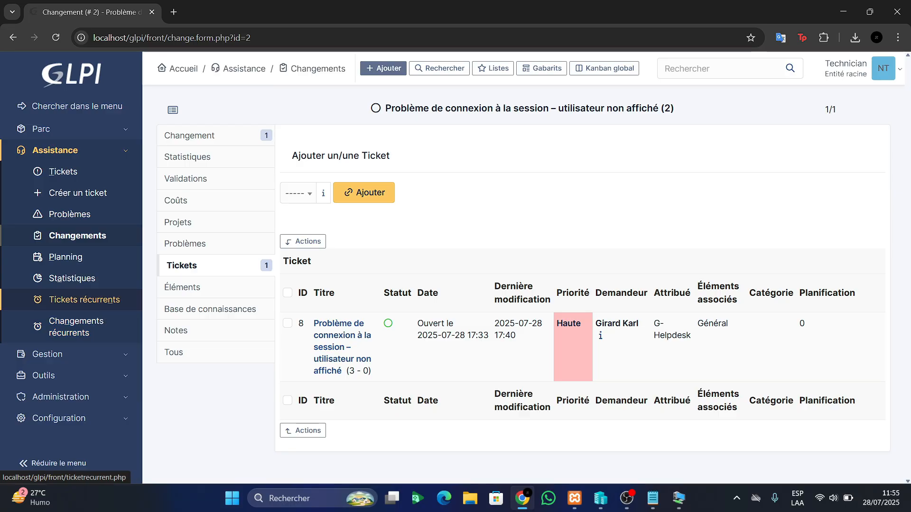
click(47, 354)
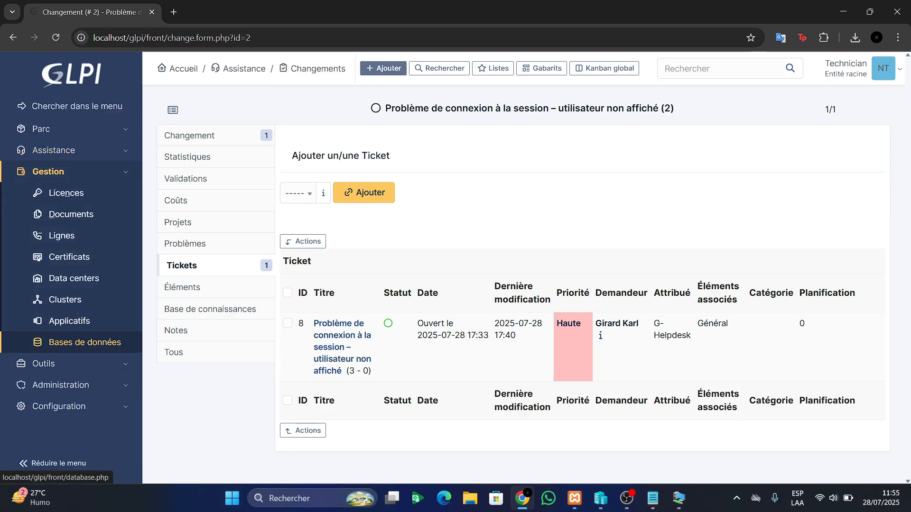
click(44, 363)
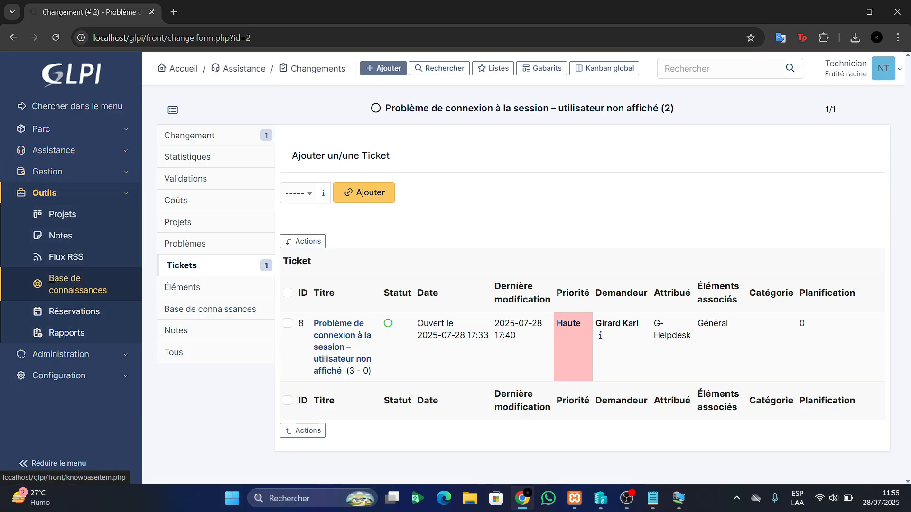
click(71, 284)
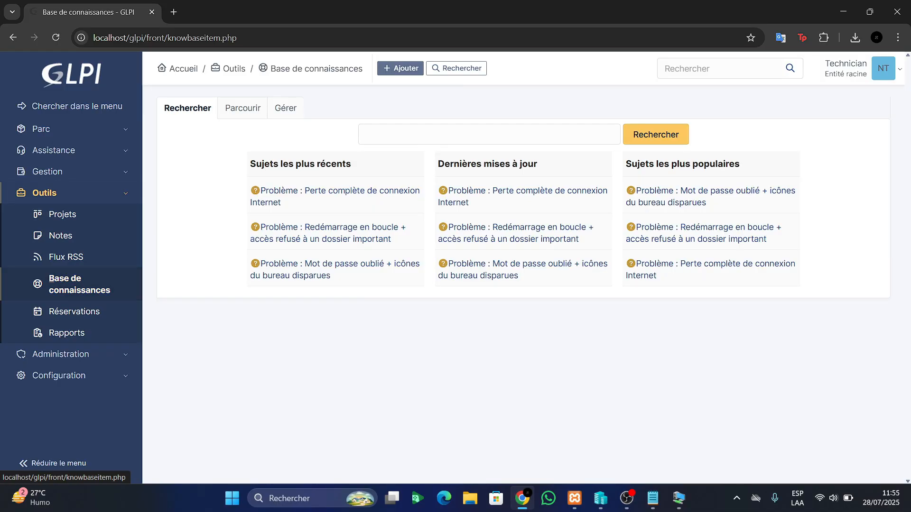
click(400, 68)
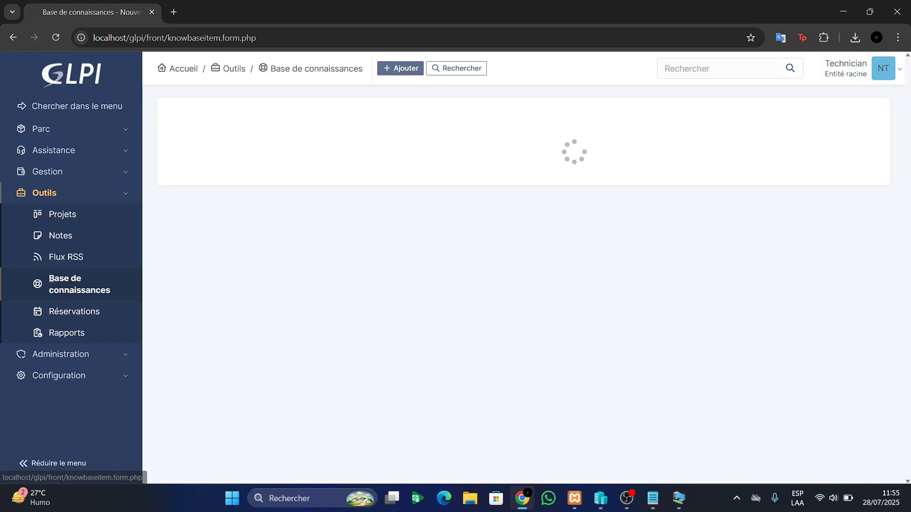
Assign the new item to the Documentation technique category and make it visible from the current date and time
click(444, 150)
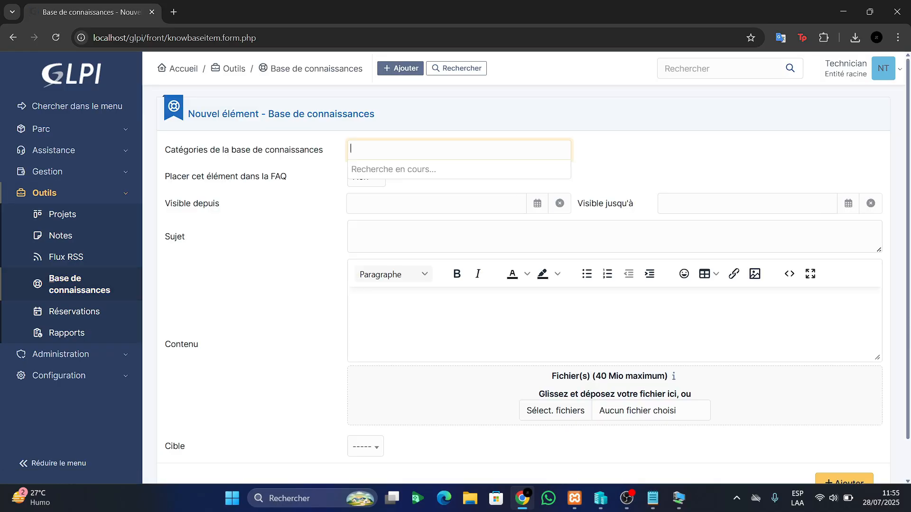
click(427, 189)
click(436, 203)
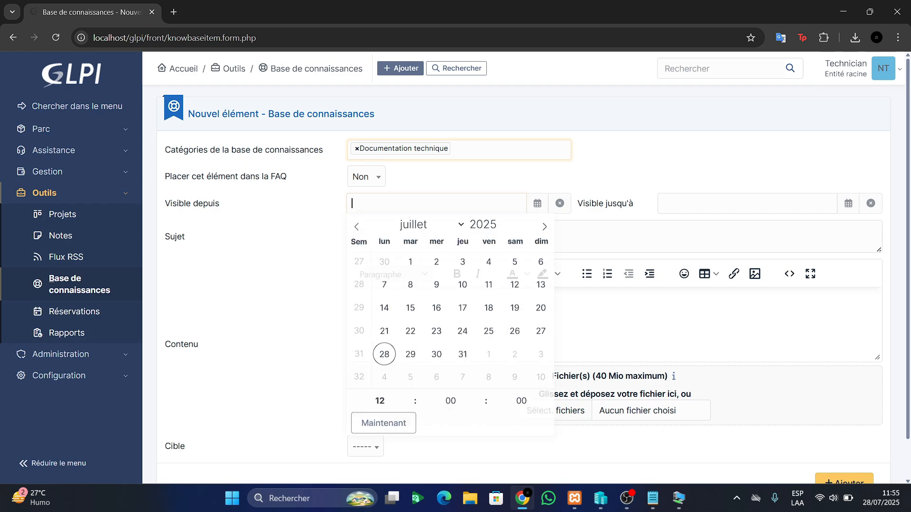
click(384, 425)
click(747, 204)
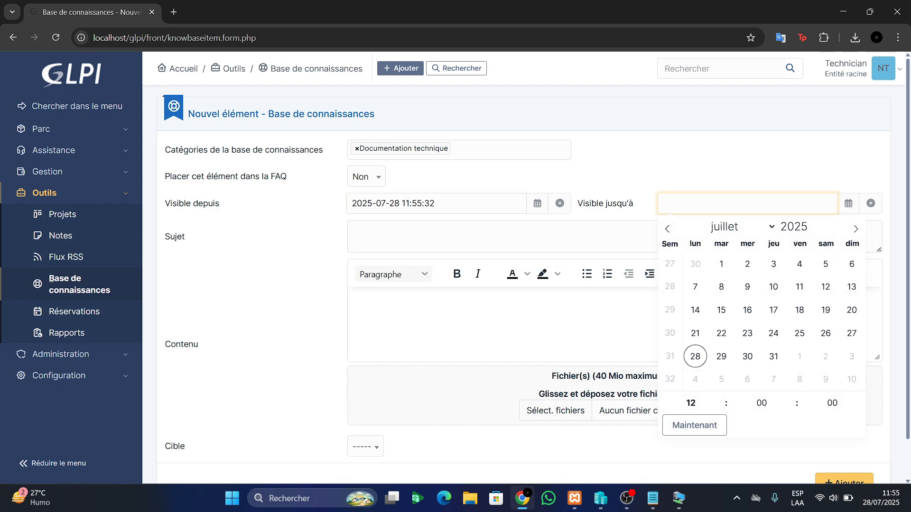
key(Up)
key(Up)
key(Up)
key(Up)
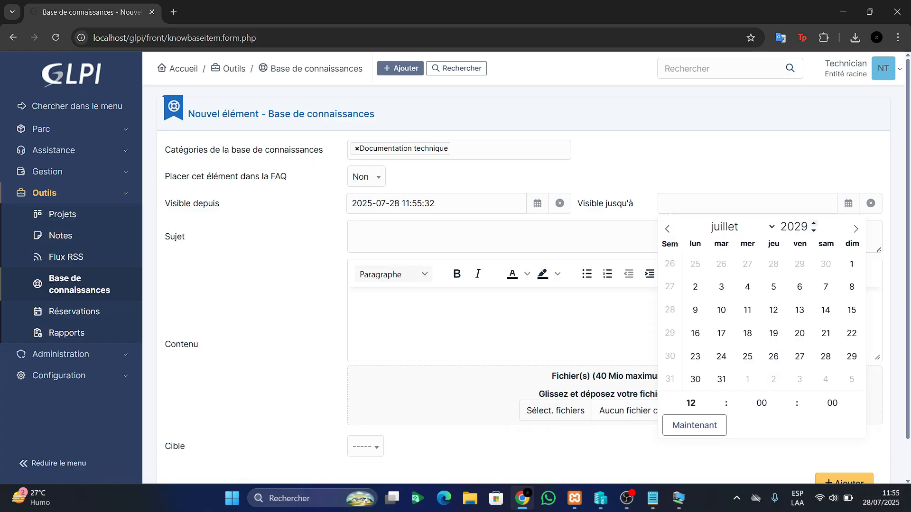
click(814, 223)
click(773, 333)
click(664, 451)
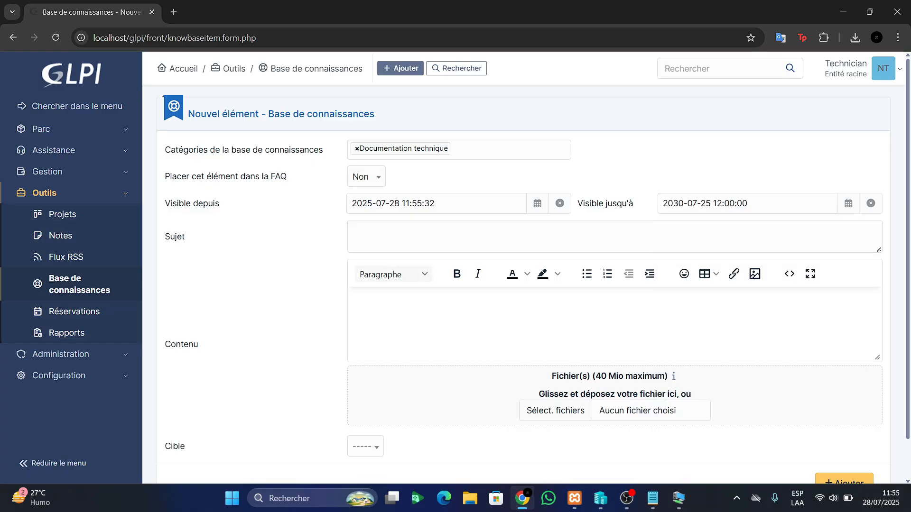
Switch to Notepad and review the connection problem notes, covering the symptoms and the HBCD user account reactivation procedure
key(alt+Tab)
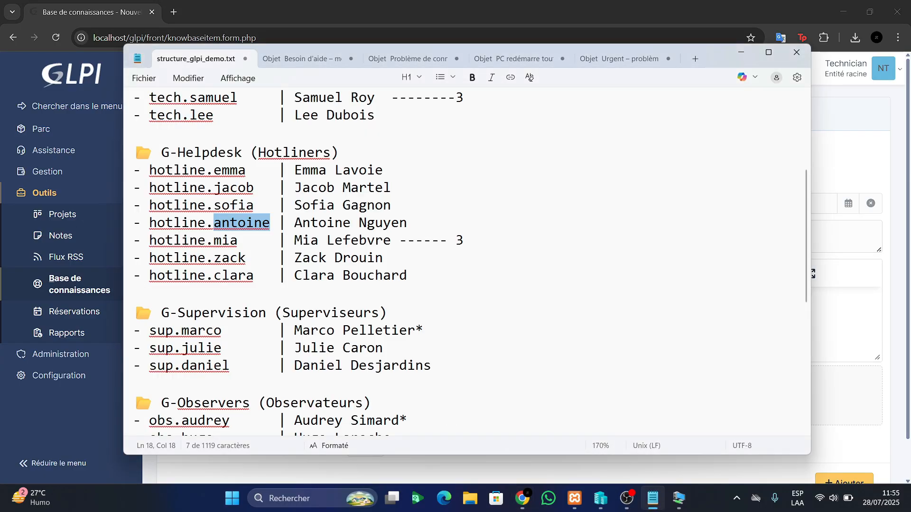
click(414, 59)
scroll(467, 261, down, 8)
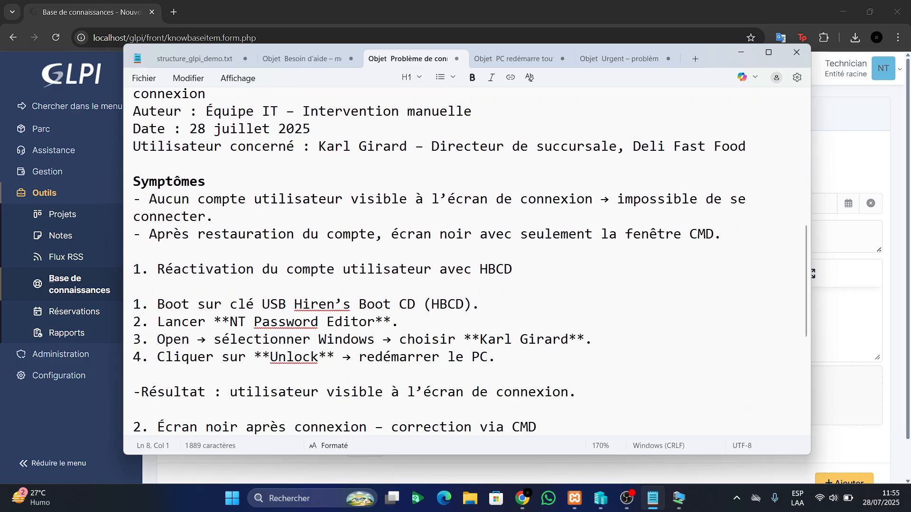
scroll(467, 261, up, 2)
scroll(467, 261, down, 1)
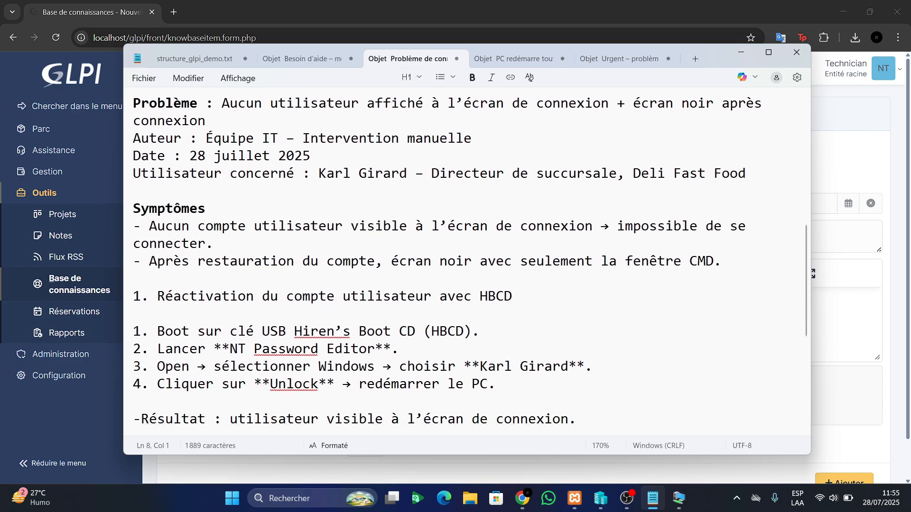
drag(504, 297, 480, 296)
scroll(480, 296, down, 1)
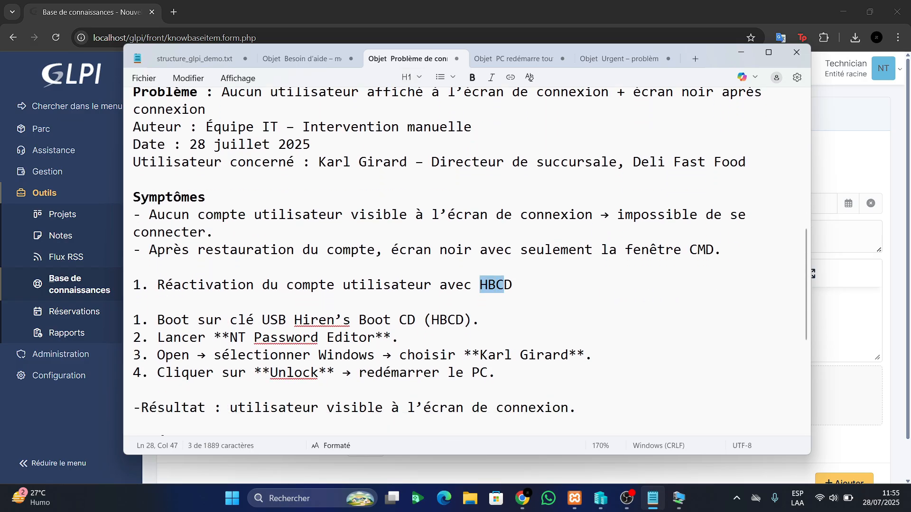
drag(237, 297, 303, 296)
click(367, 296)
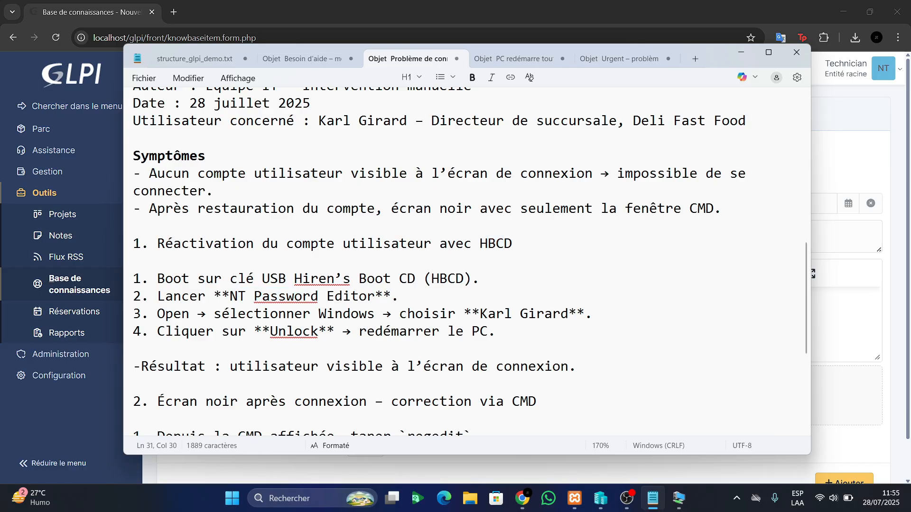
drag(375, 296, 286, 297)
click(279, 314)
drag(318, 331, 262, 331)
scroll(262, 331, down, 4)
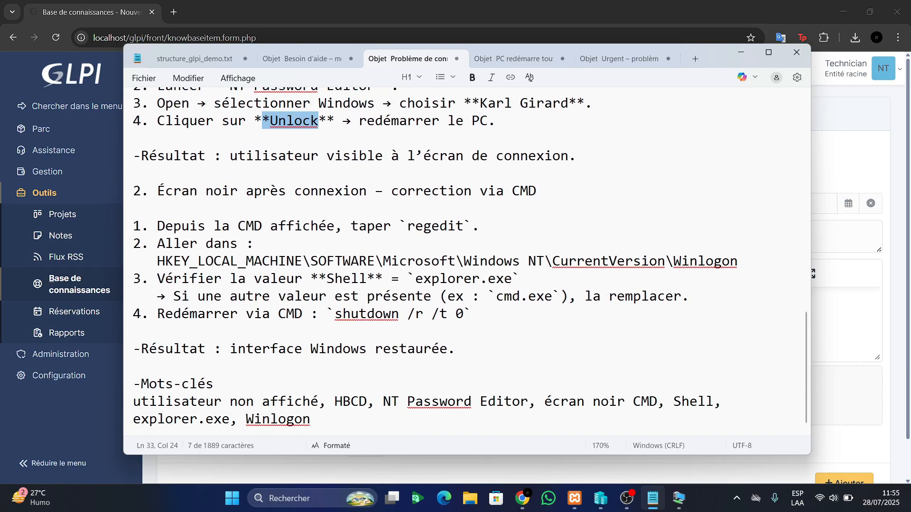
Review the black-screen correction via CMD in the notes: the Winlogon registry path, the Shell value and the restart command
drag(157, 192, 540, 204)
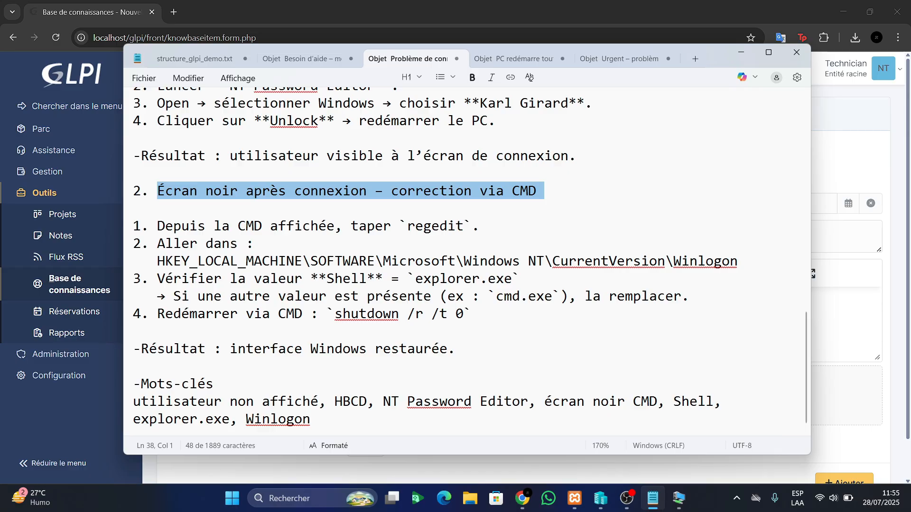
drag(157, 261, 375, 261)
drag(448, 279, 399, 279)
drag(512, 261, 448, 261)
drag(649, 262, 552, 262)
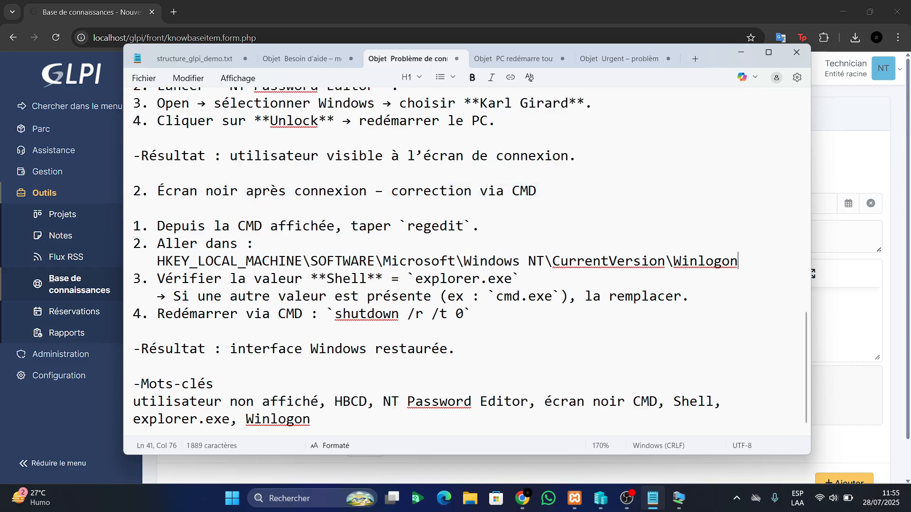
drag(738, 261, 665, 261)
double_click(347, 278)
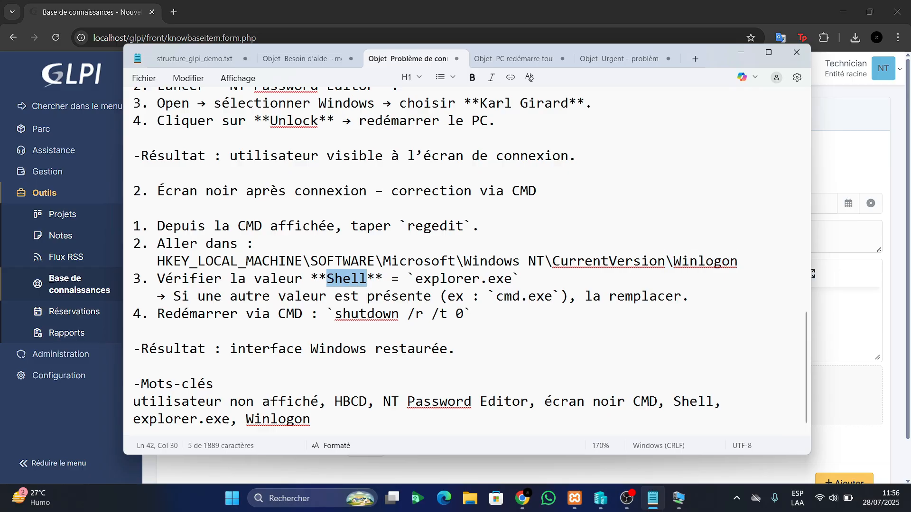
drag(415, 278, 520, 279)
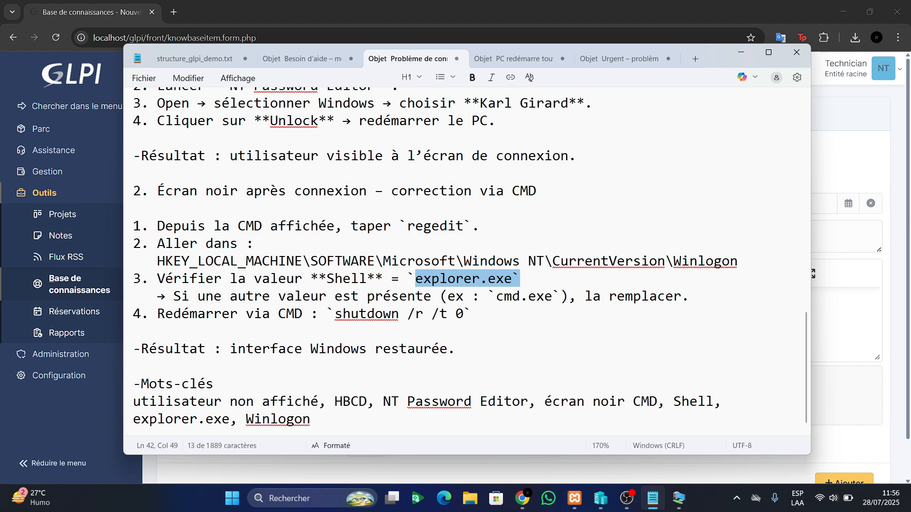
drag(471, 314, 335, 313)
key(Up)
key(Up)
key(Up)
key(Up)
key(Up)
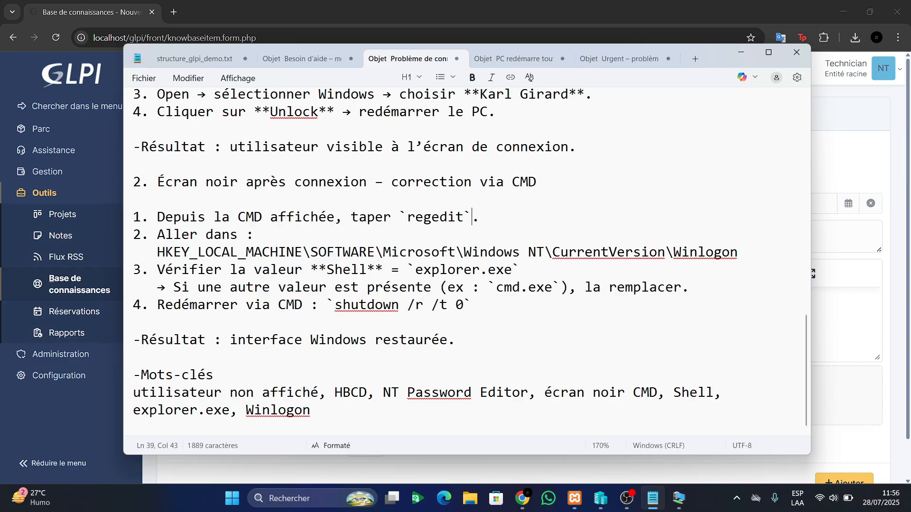
Copy the notes from the "Problème" line through the keywords and paste them into the content of the new knowledge base item
scroll(530, 78, up, 7)
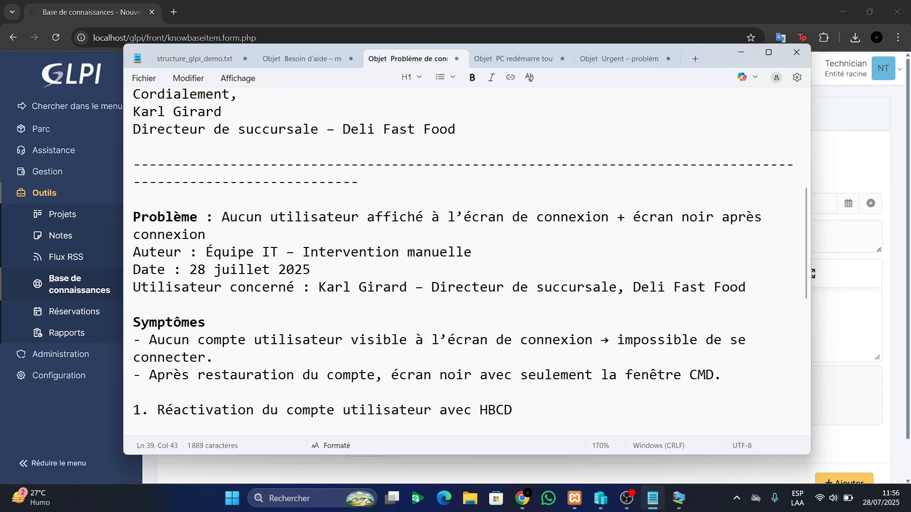
key(ctrl+shift+End)
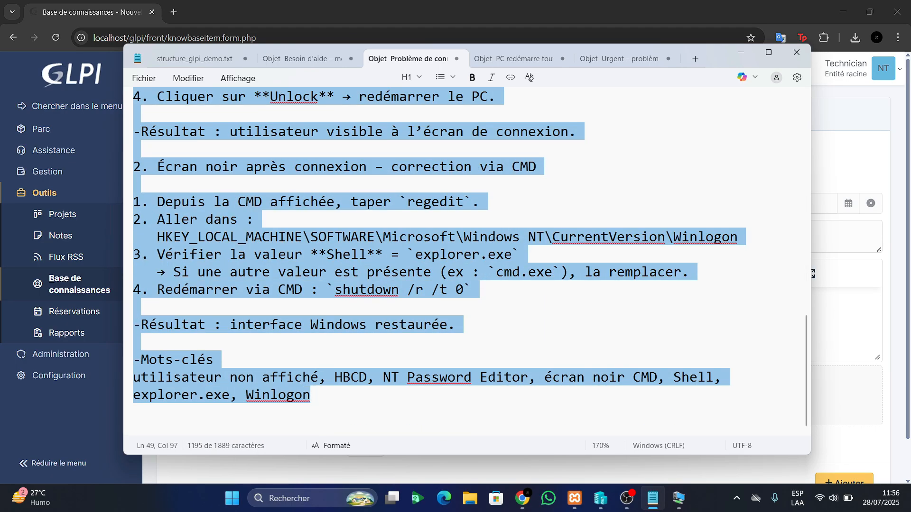
click(740, 52)
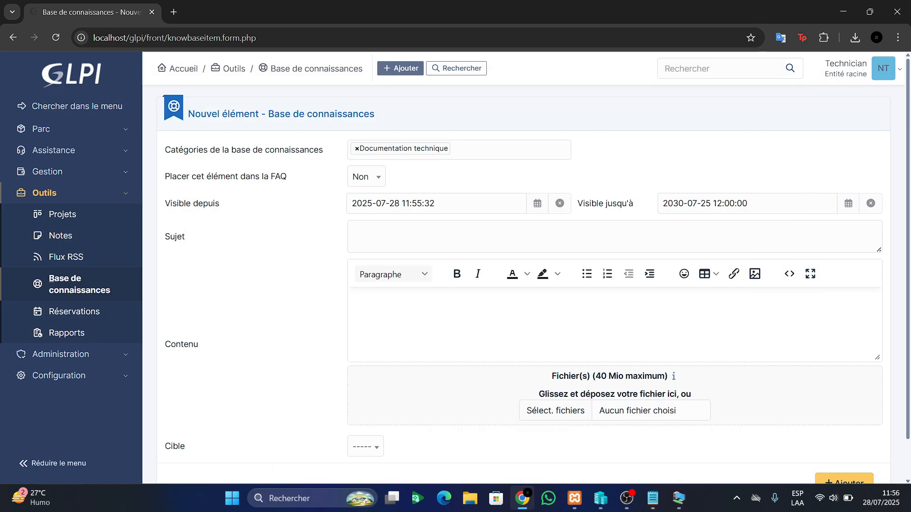
click(355, 231)
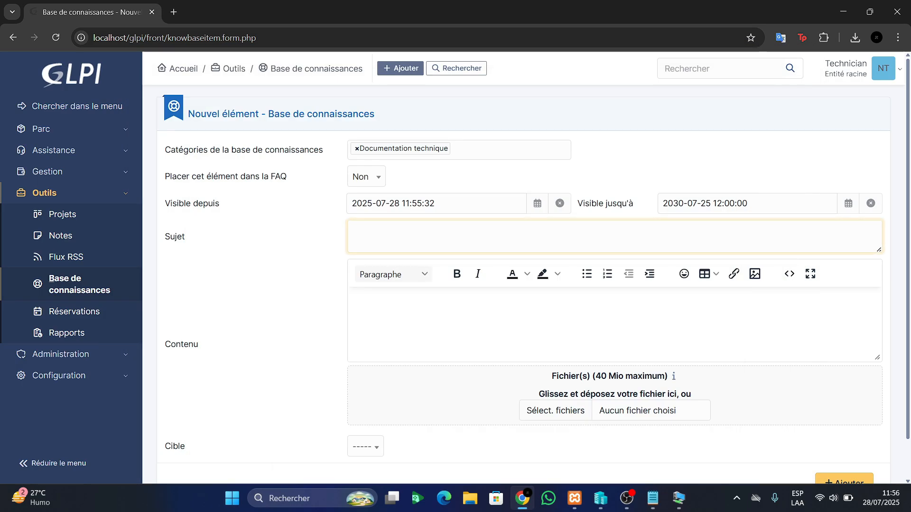
click(354, 301)
key(ctrl+v)
scroll(615, 284, up, 7)
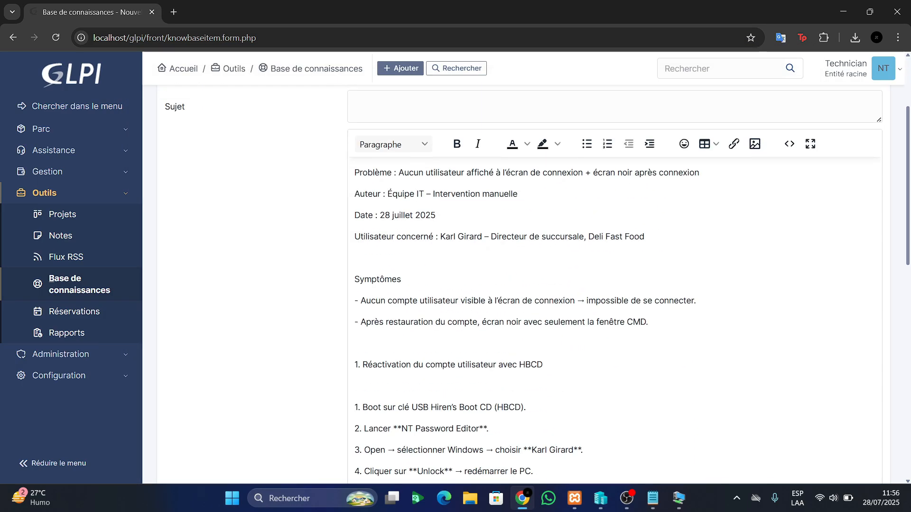
Move the "Problème : Aucun utilisateur affiché à l'écran de connexion + écran noir après connexion" line into the subject and remove the leftover blank line
drag(700, 172, 355, 172)
key(ctrl+x)
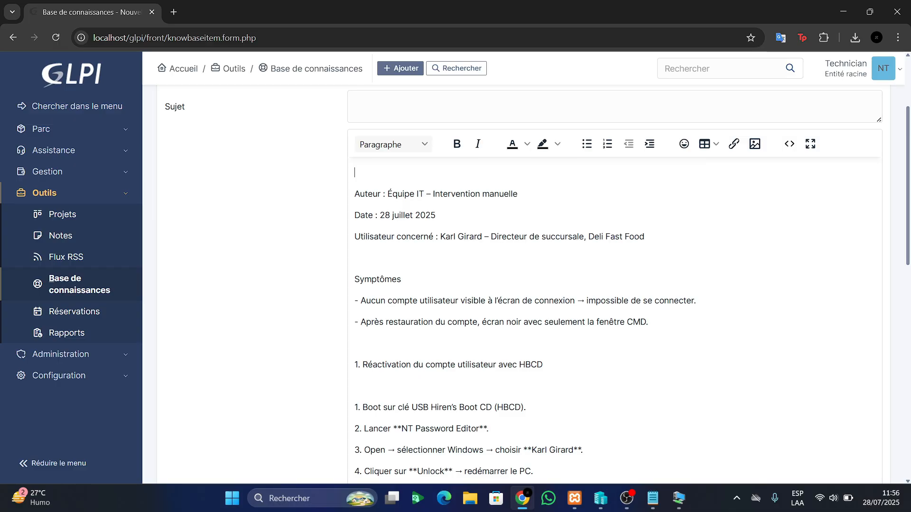
click(356, 101)
key(ctrl+v)
click(355, 194)
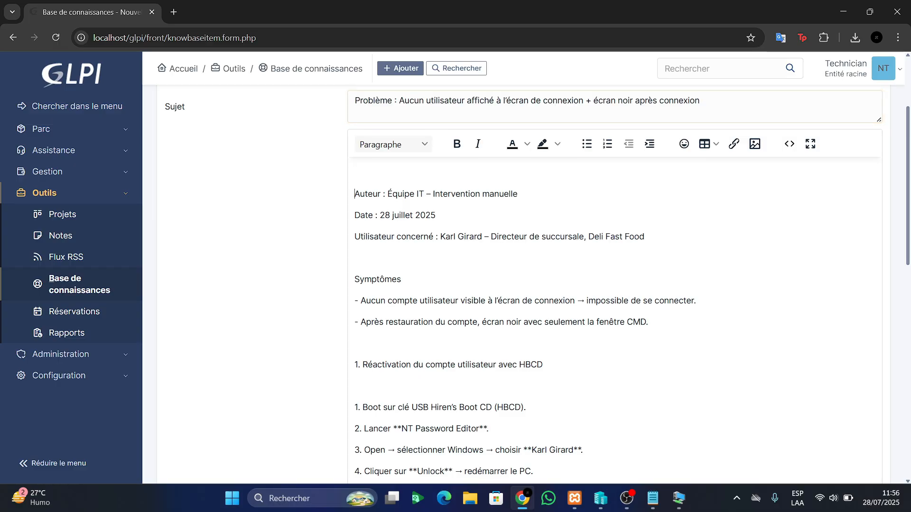
key(BackSpace)
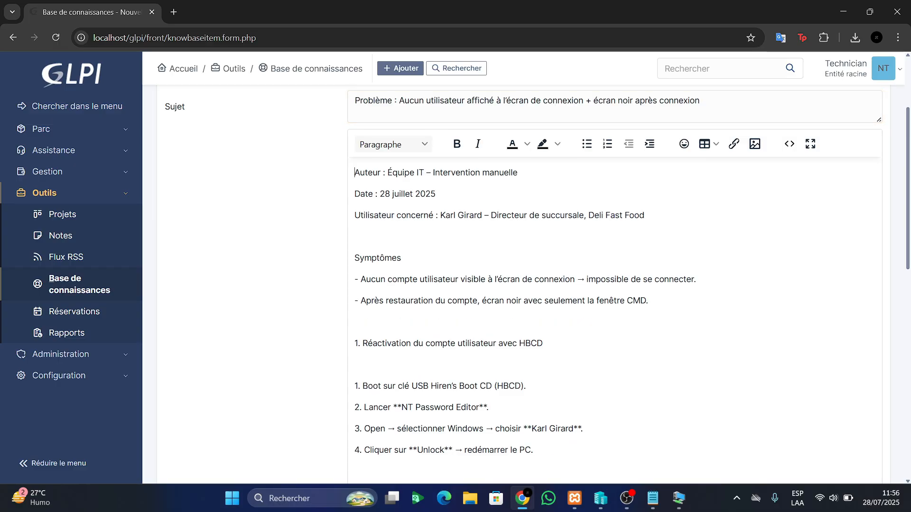
Set the target of the knowledge base item to Entité, with Entité racine as the entity
scroll(523, 268, down, 12)
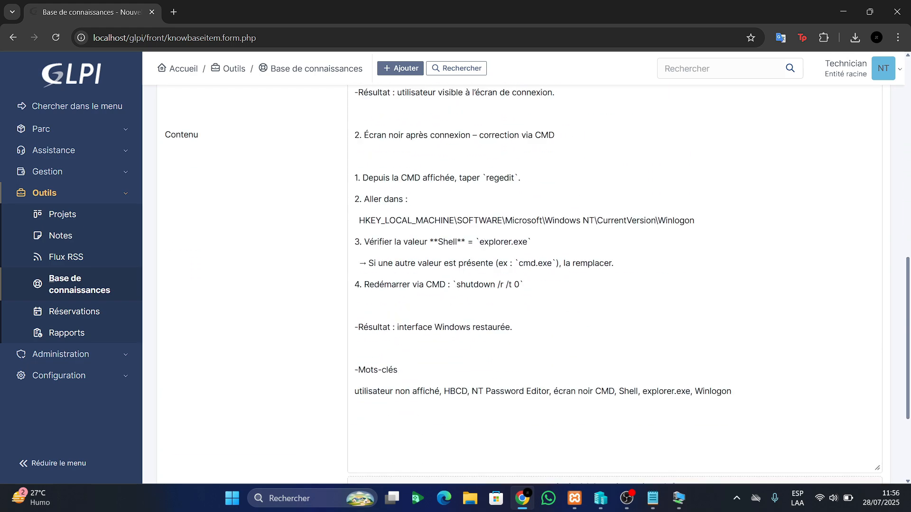
scroll(524, 267, down, 1)
click(365, 404)
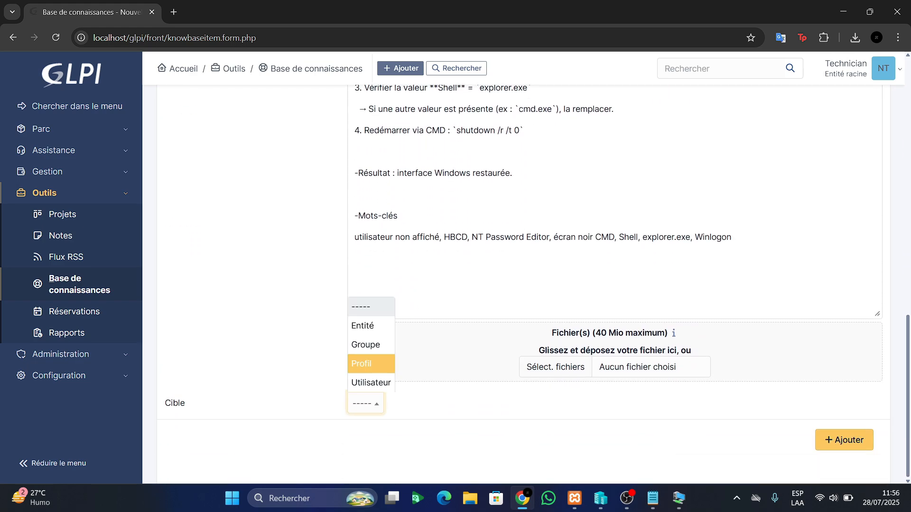
click(365, 325)
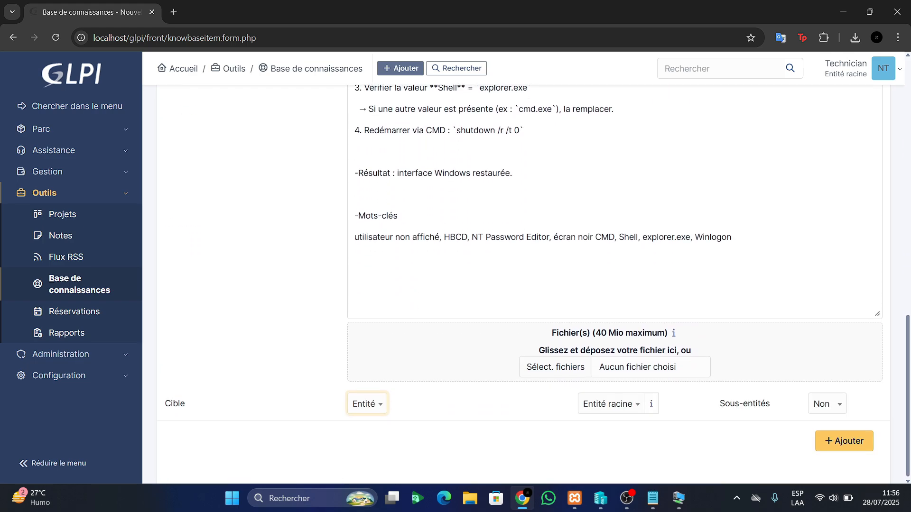
scroll(524, 268, up, 13)
click(366, 177)
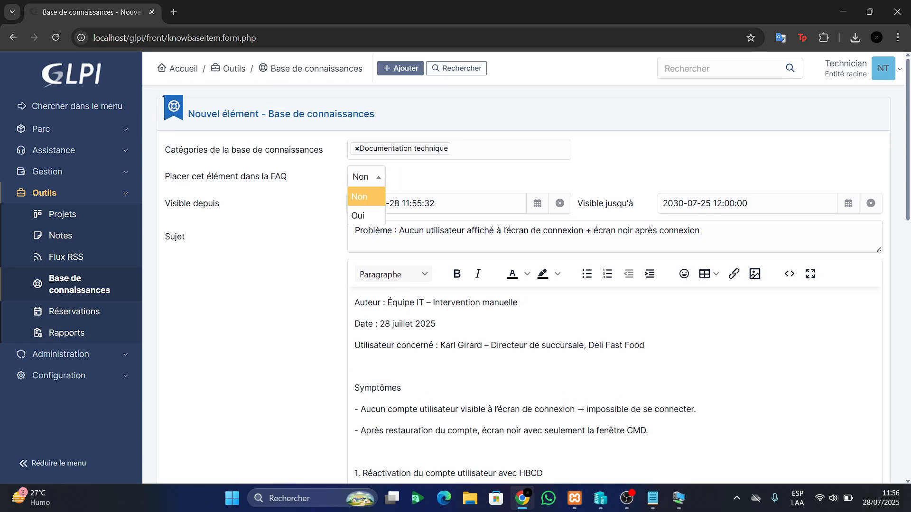
click(358, 211)
scroll(524, 267, down, 12)
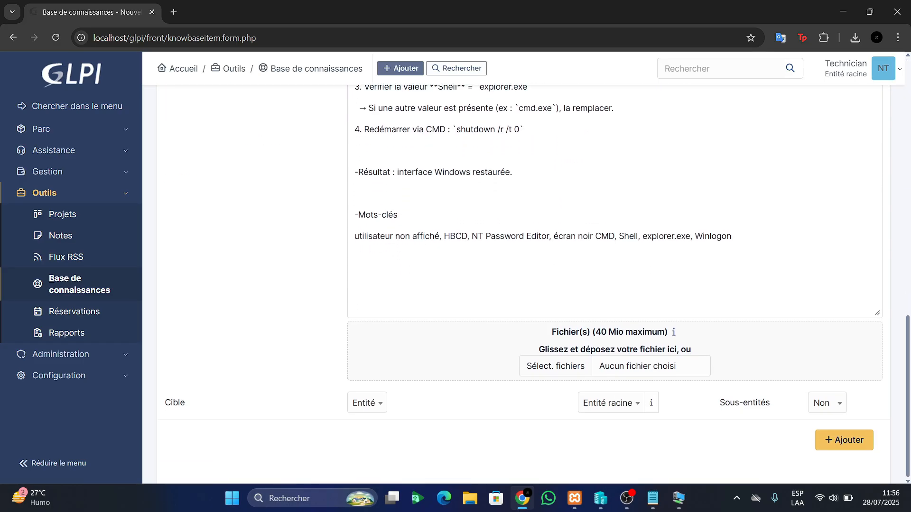
scroll(523, 267, up, 12)
click(366, 177)
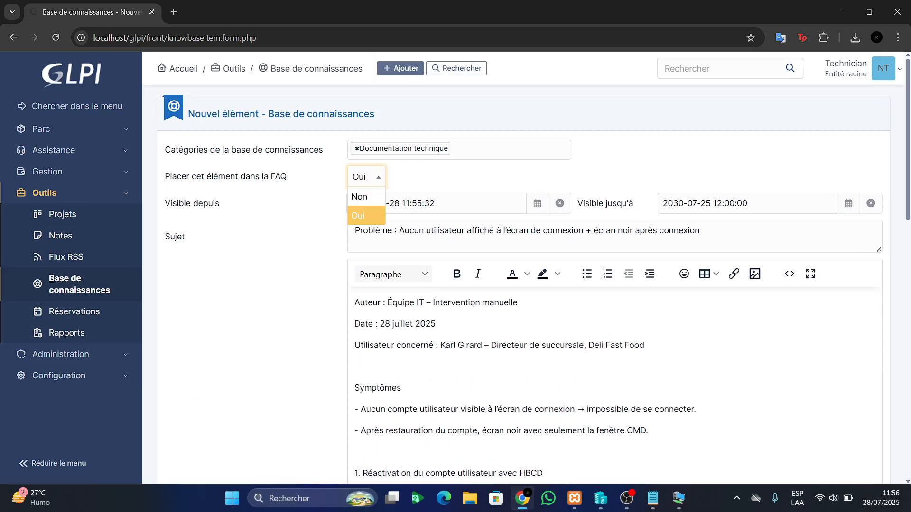
click(360, 197)
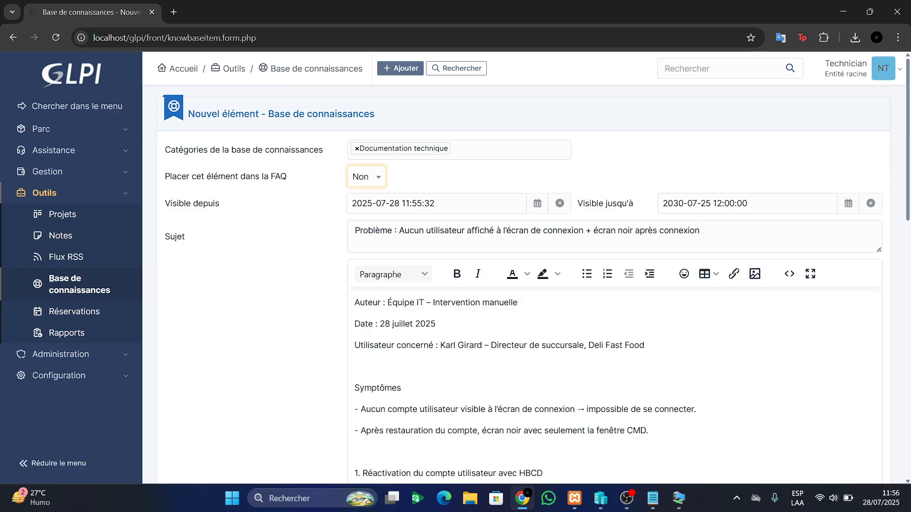
Add the item to the knowledge base and log out of the technician session
scroll(524, 268, down, 12)
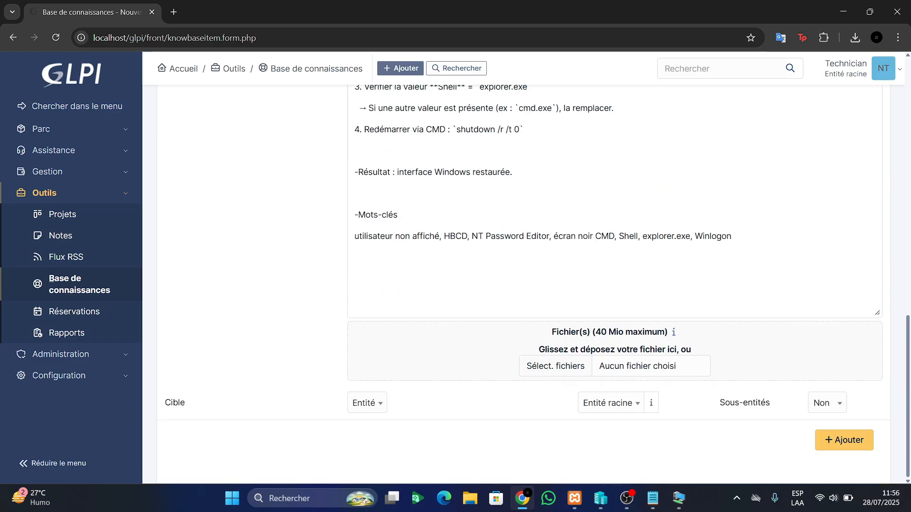
click(844, 440)
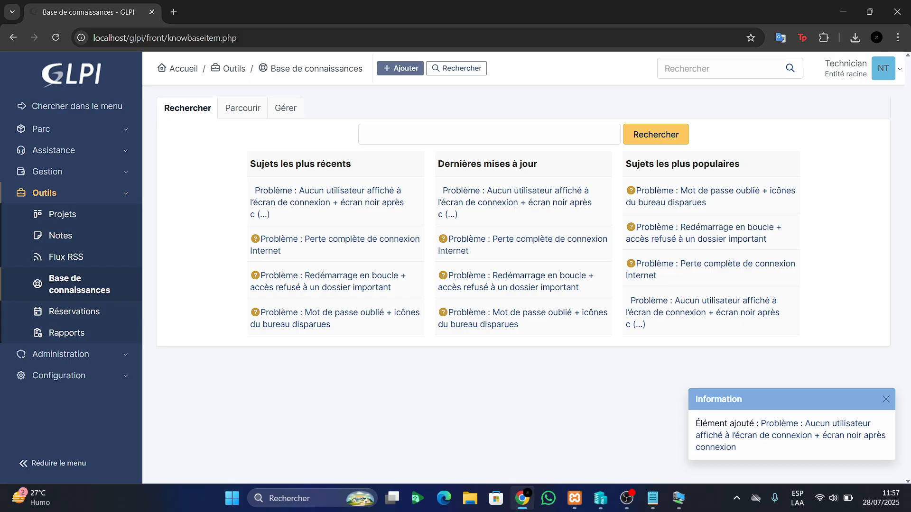
click(885, 399)
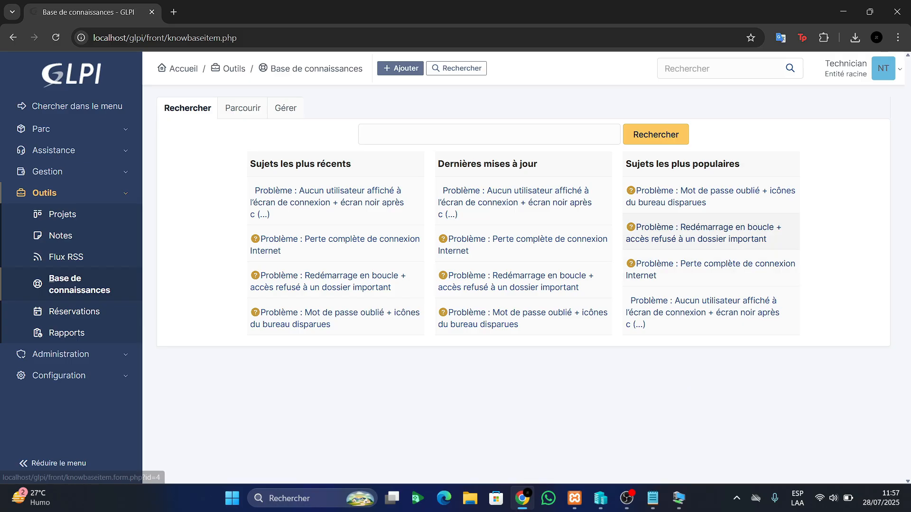
click(884, 68)
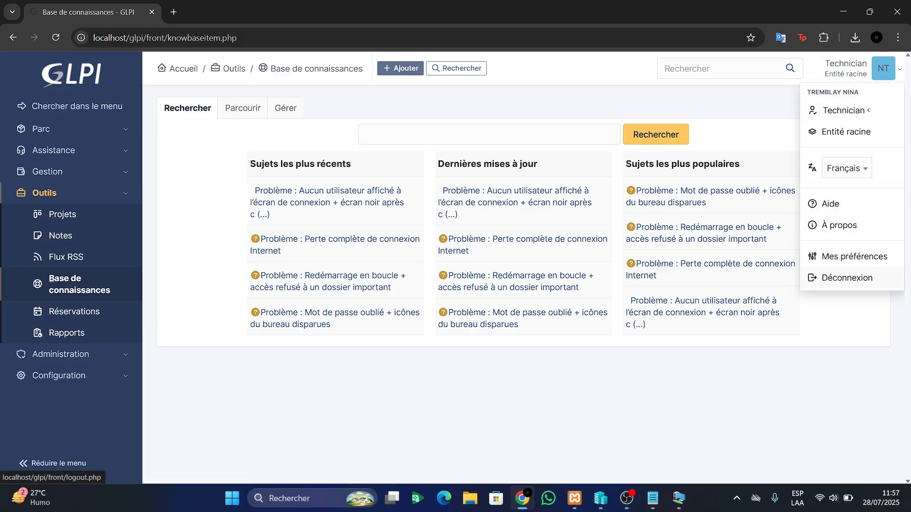
click(847, 278)
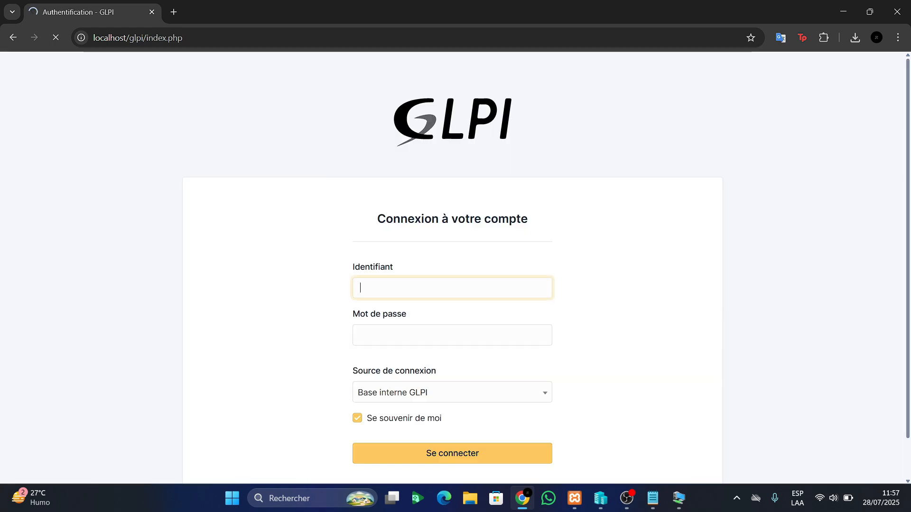
Switch to Notepad and copy the fourth login in the G-Helpdesk (Hotliners) list of structure_glpi_demo.txt
click(653, 498)
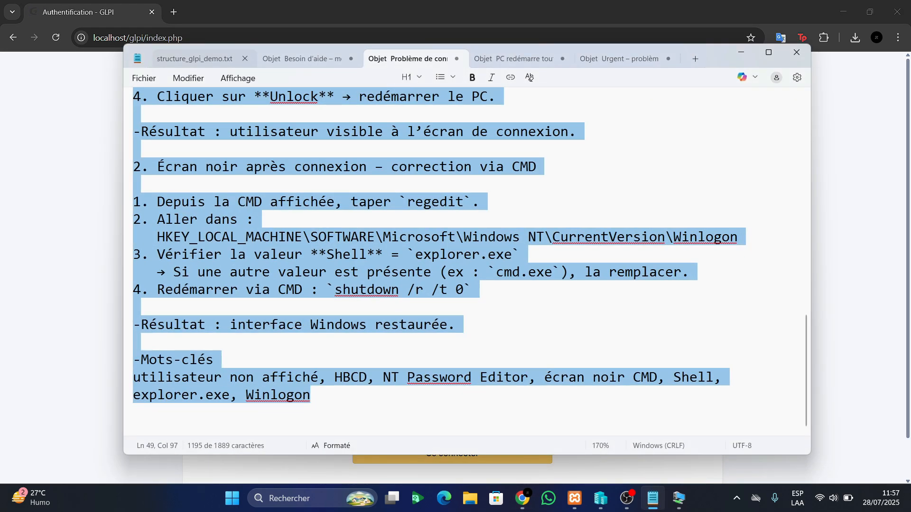
click(203, 59)
scroll(467, 261, down, 4)
scroll(468, 261, up, 5)
scroll(468, 261, down, 6)
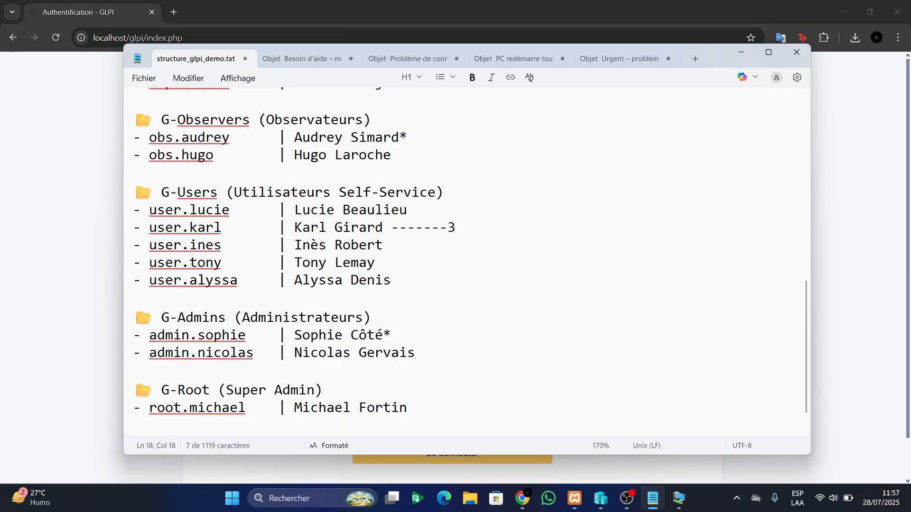
scroll(467, 261, up, 6)
key(Up)
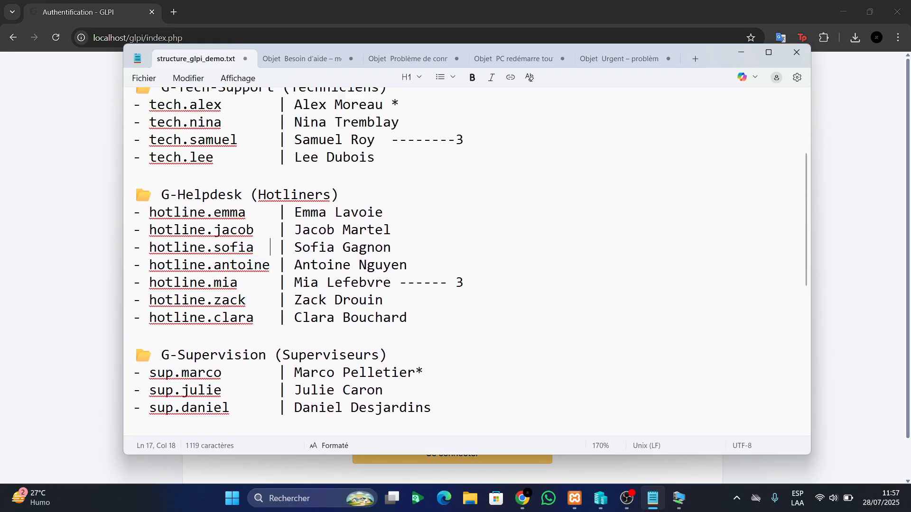
key(Down)
key(shift+Left)
key(shift+Left)
key(shift+Left)
key(shift+Left)
key(shift+Left)
key(shift+Left)
key(shift+Left)
key(shift+Left)
key(shift+Left)
key(shift+Left)
key(shift+Left)
key(shift+Left)
key(shift+Left)
key(shift+Left)
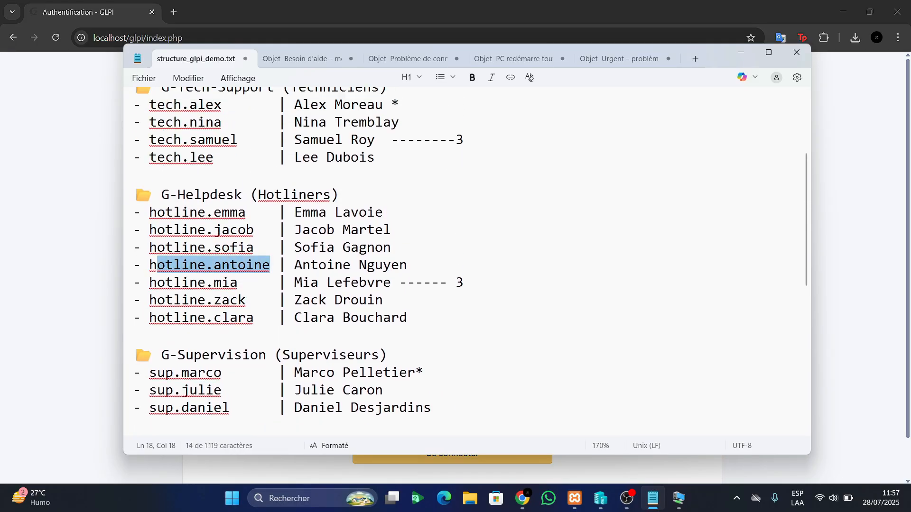
drag(150, 269, 277, 271)
key(ctrl+c)
Switch back to the GLPI login page and sign in with the copied hotliner login and the account password
key(alt+Tab)
key(Tab)
key(ctrl+v)
key(Tab)
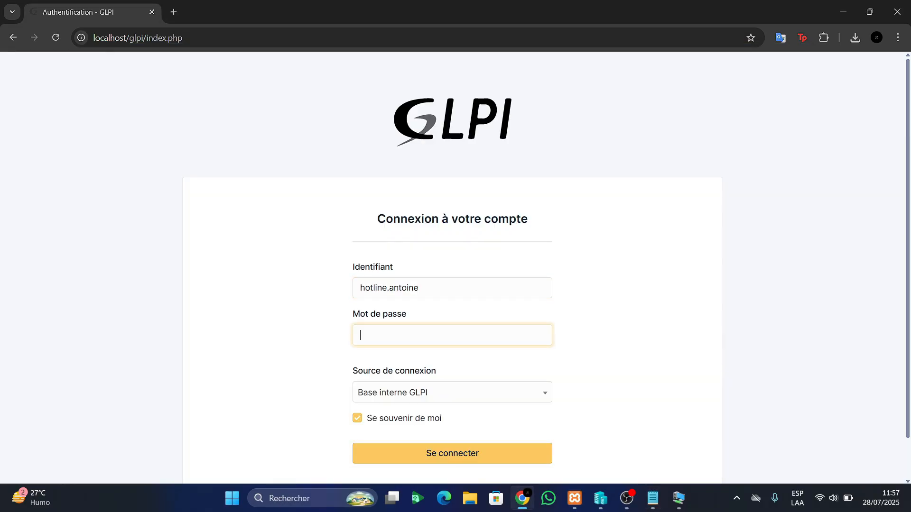
text(•)
key(Return)
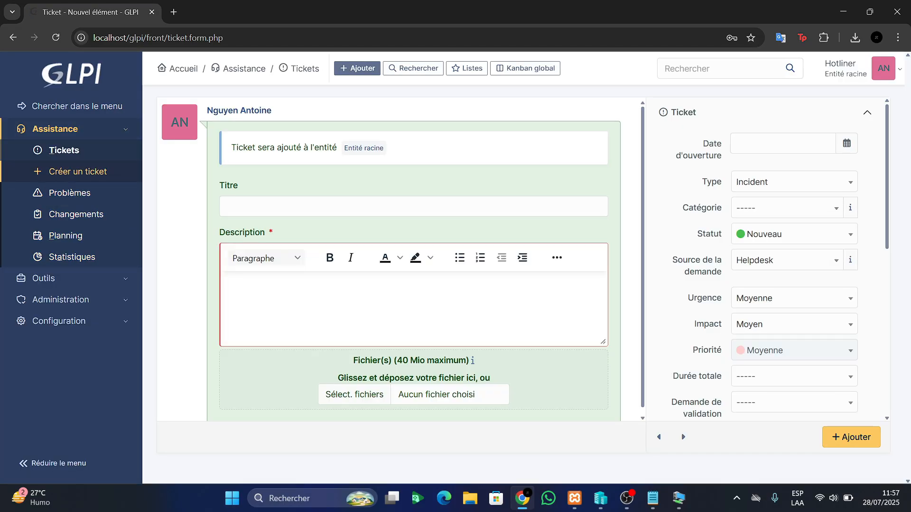
From the ticket "Problème de connexion à la session – utilisateur non affiché", open its linked change and review the proposed solution
click(64, 151)
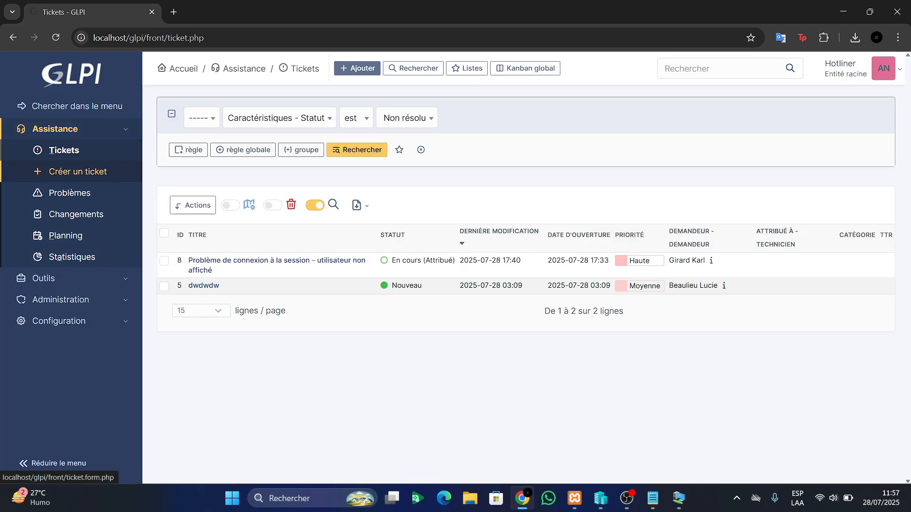
click(366, 276)
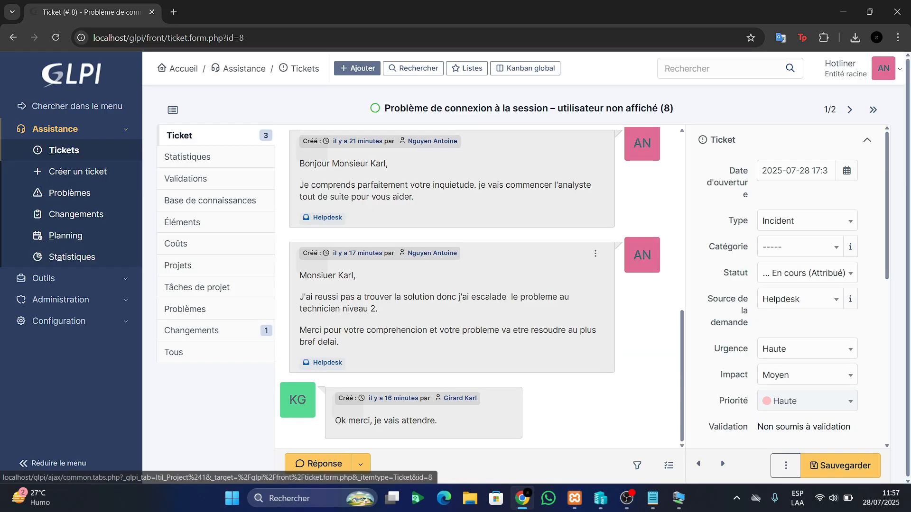
click(191, 331)
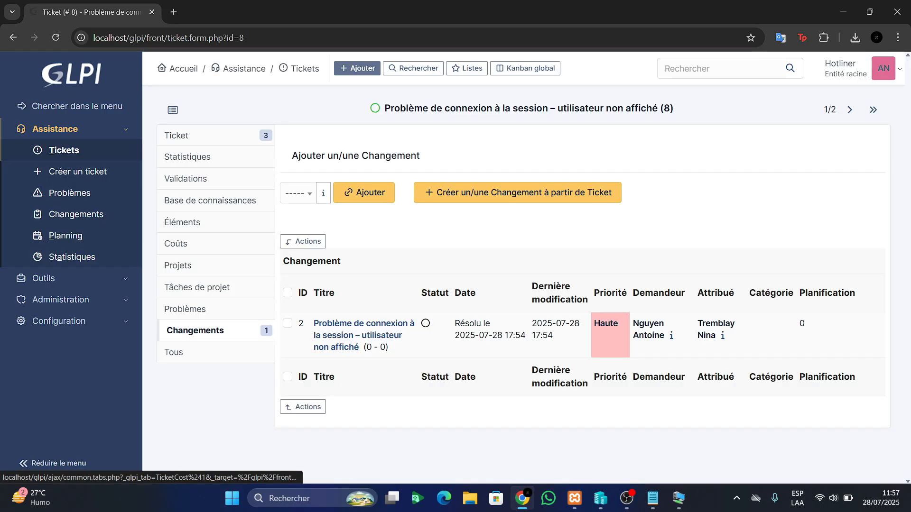
click(355, 336)
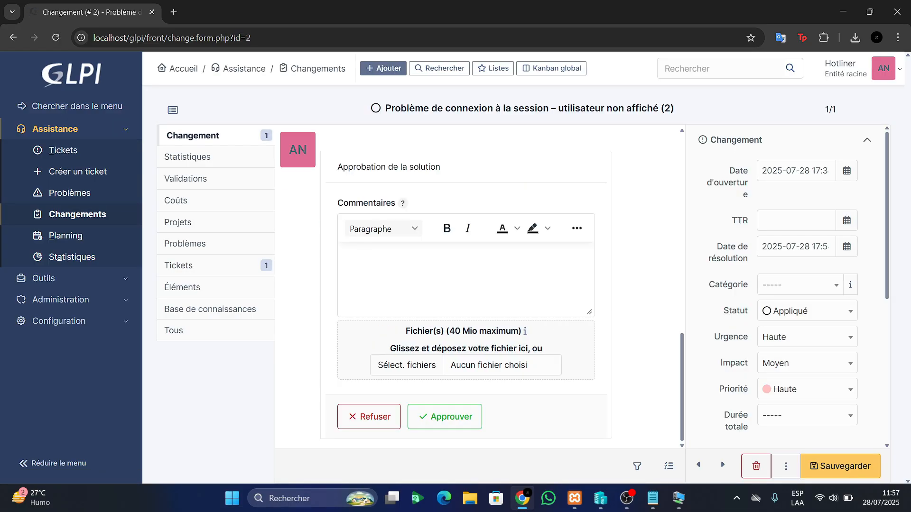
scroll(479, 287, up, 6)
scroll(479, 288, down, 4)
scroll(479, 288, down, 3)
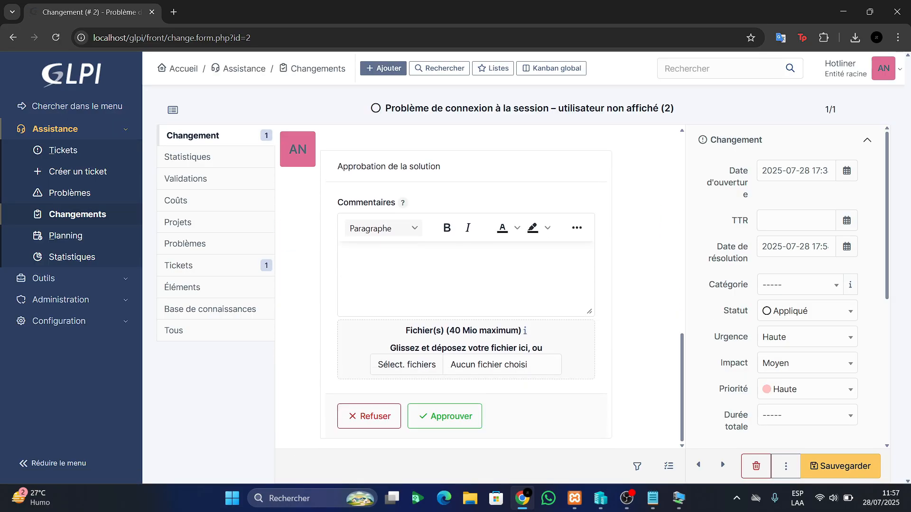
Begin the solution approval comment with "Ok Merci" and the technician's first name, followed by a new paragraph
text(Ok Merci Nicna,)
key(Return)
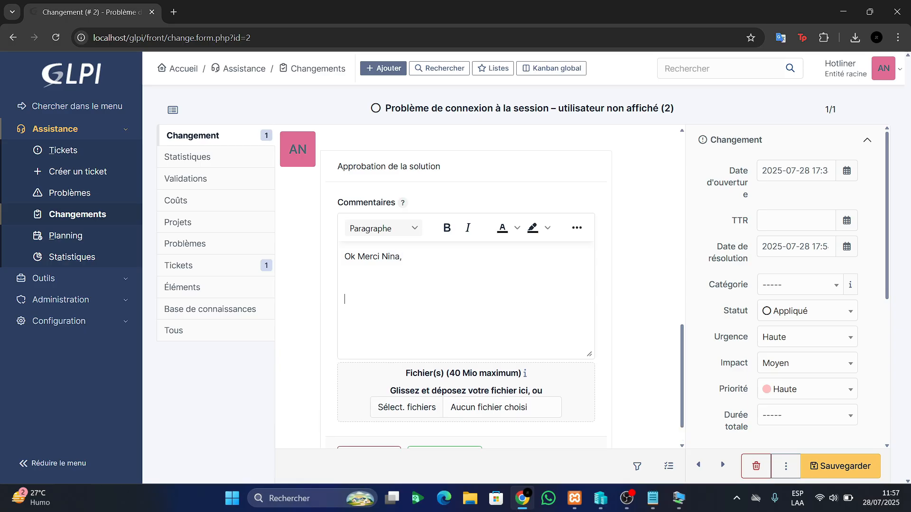
text(J)
key(BackSpace)
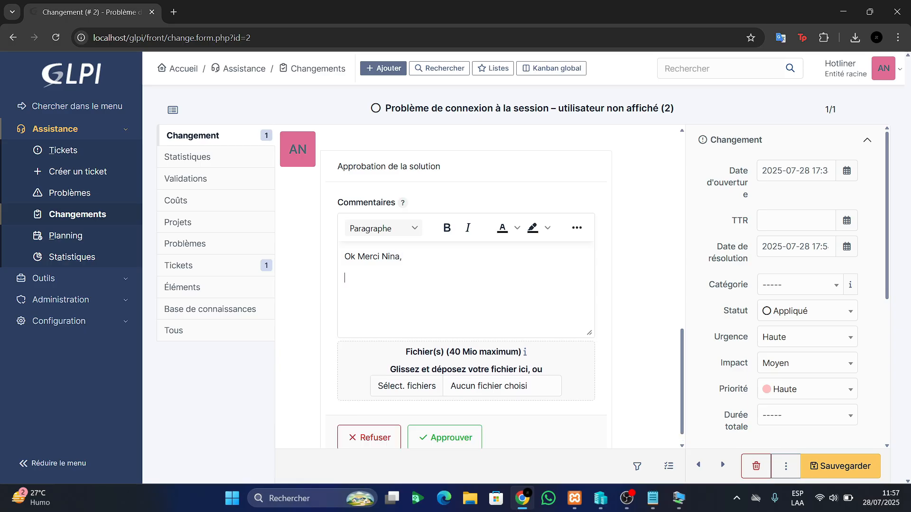
Complete the comment with "Je vais informer au client que tout est bien mais il y avait un autre probleme." and approve the solution
text(Je vais informe)
text(au c)
key(BackSpace)
key(BackSpace)
key(BackSpace)
key(BackSpace)
text(au client)
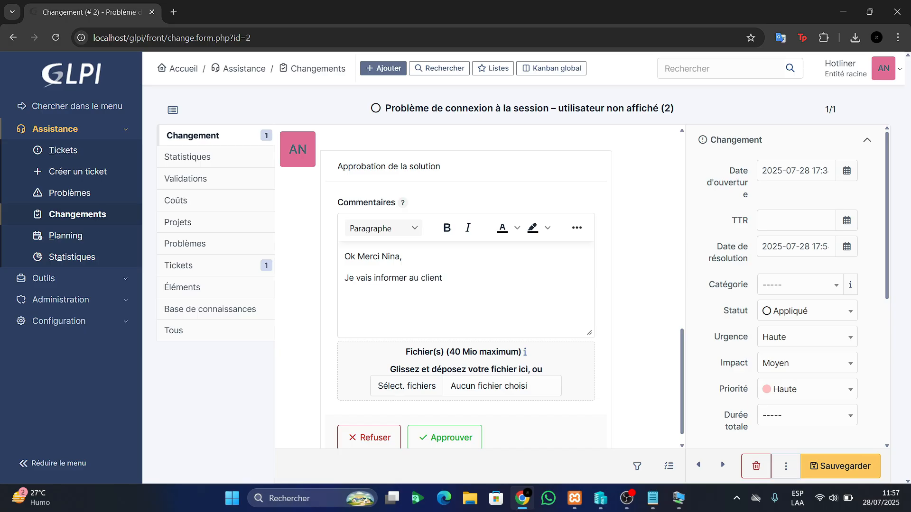
text( que tout est bien mais il)
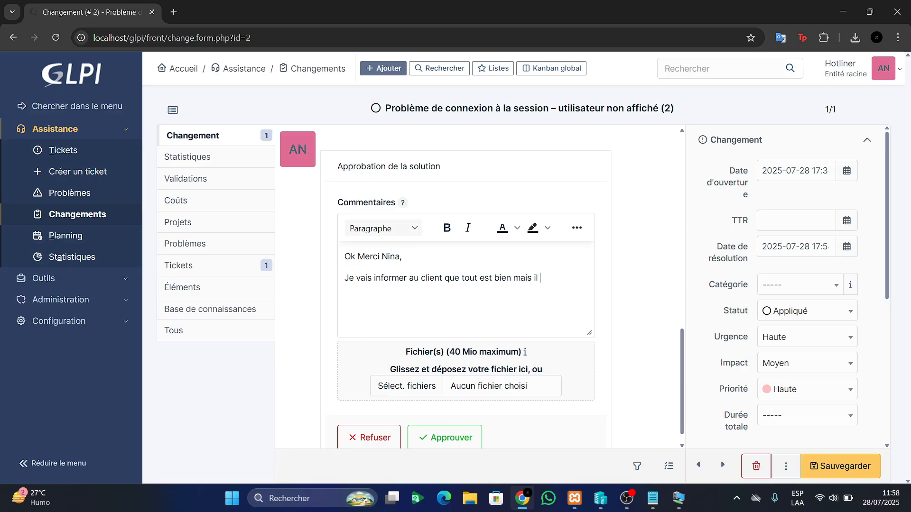
text( y aavait un autre probleme)
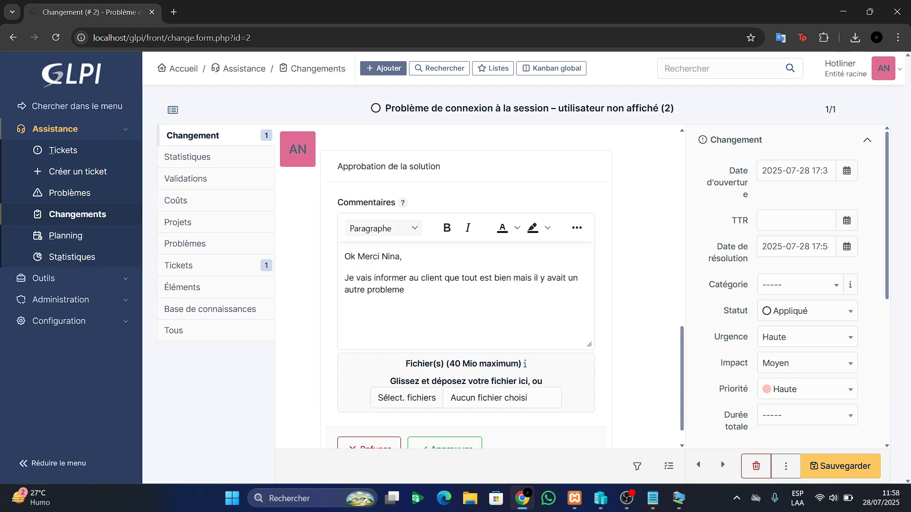
scroll(465, 351, down, 1)
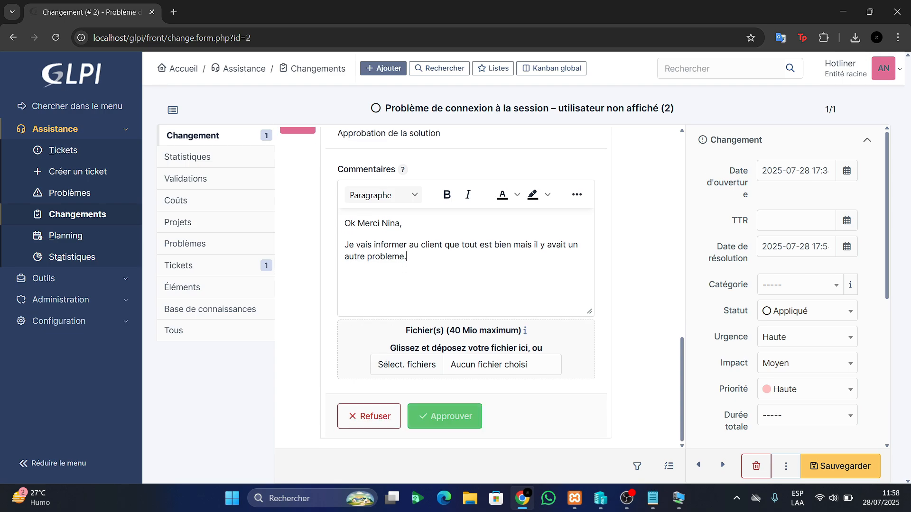
click(445, 416)
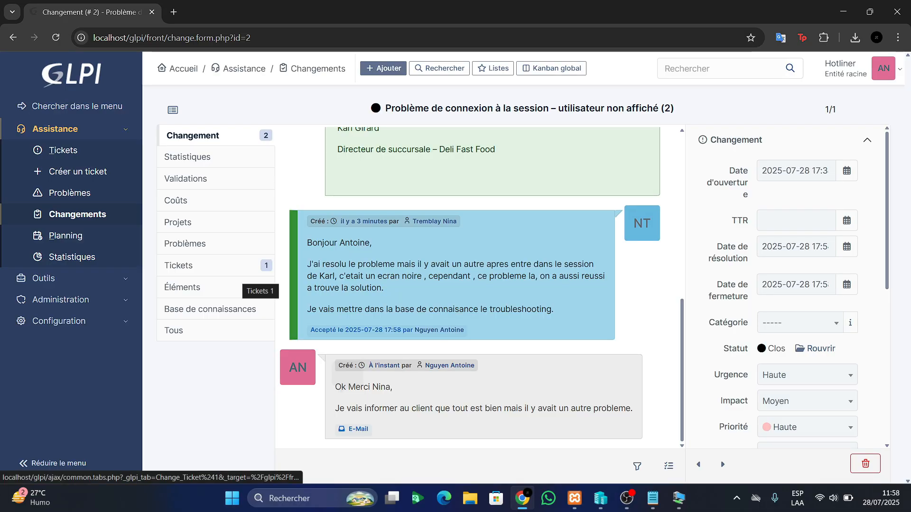
Return to the conversation of the ticket "Problème de connexion à la session – utilisateur non affiché" and open a new solution entry
click(237, 267)
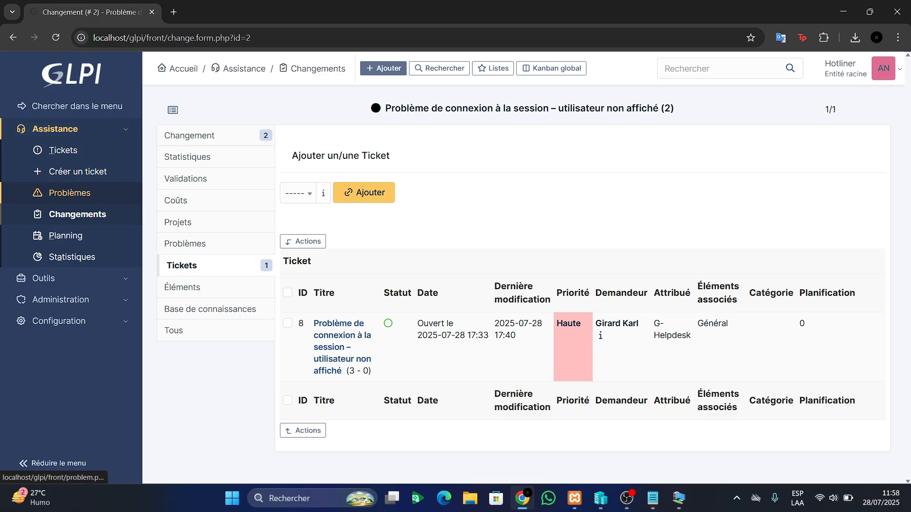
click(63, 150)
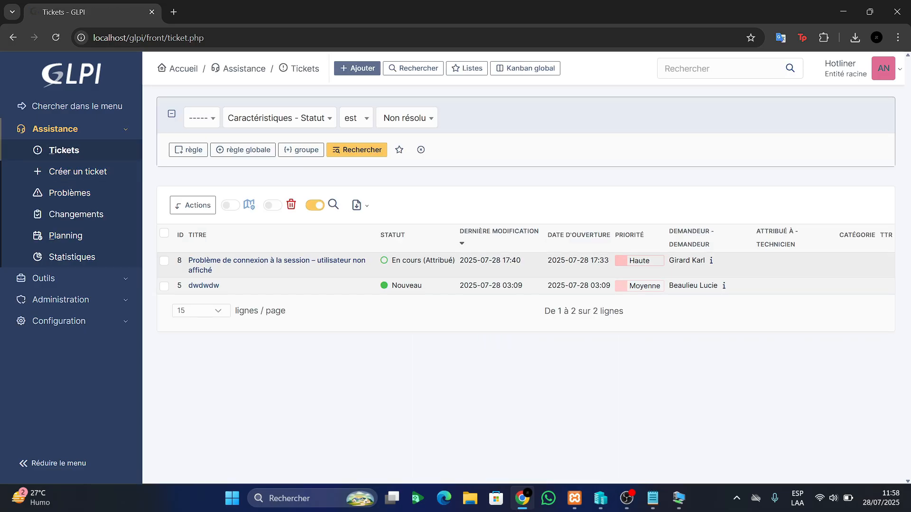
click(353, 262)
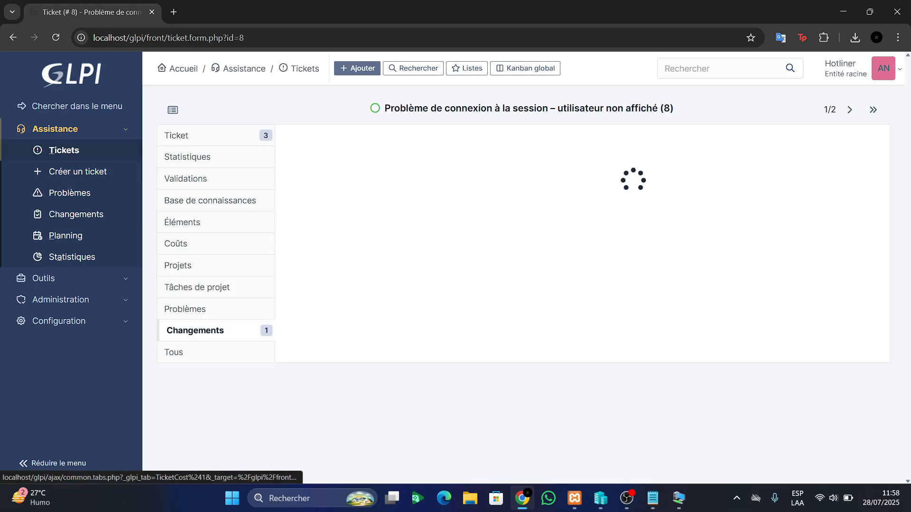
click(179, 135)
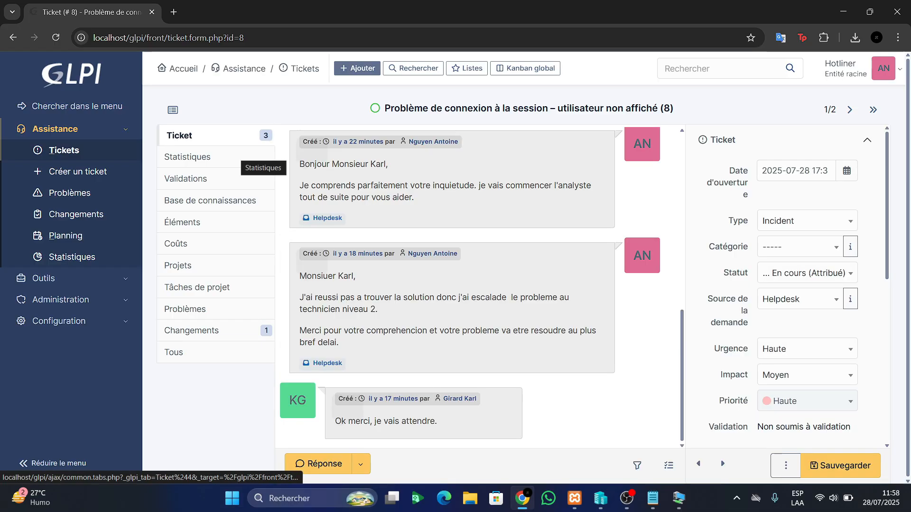
click(316, 463)
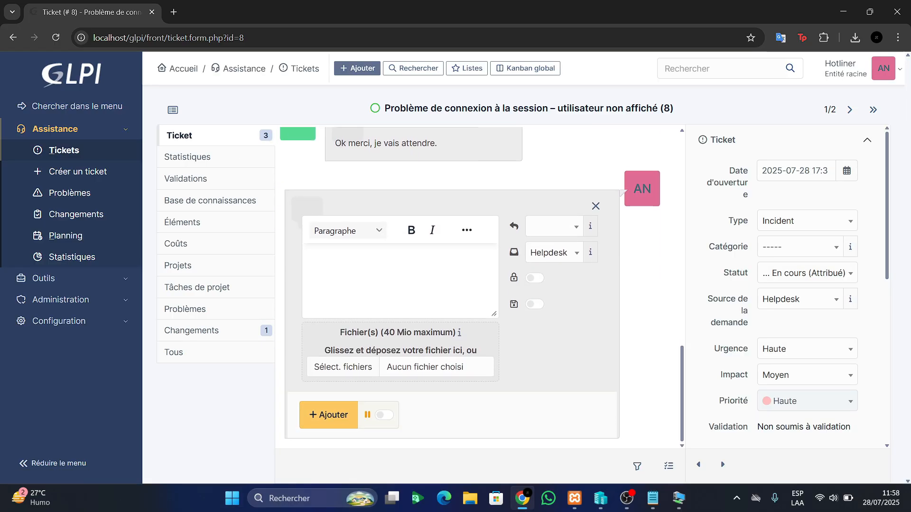
click(595, 205)
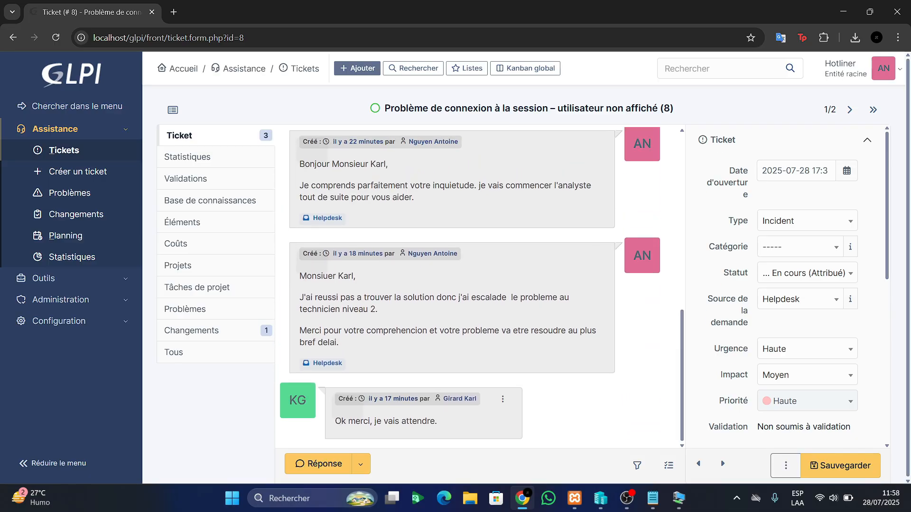
click(361, 464)
click(399, 396)
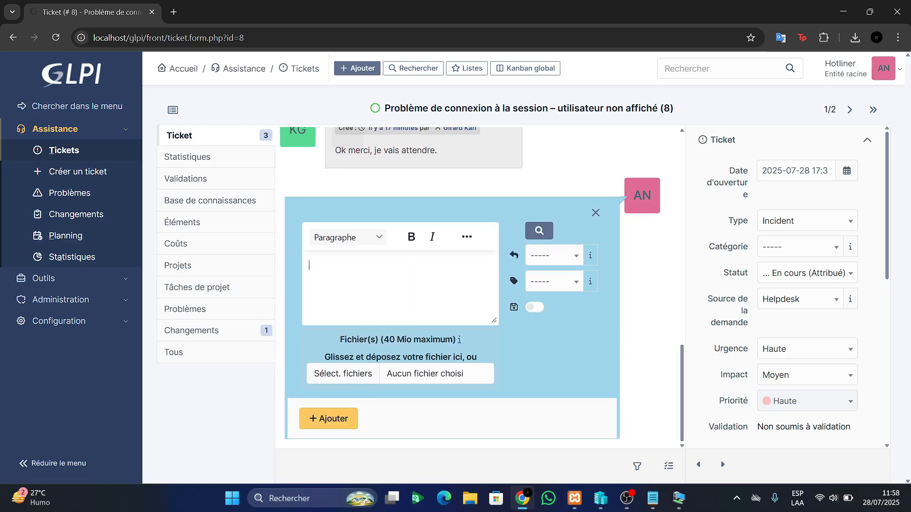
Start the ticket solution with the greeting "Bonne nouvelle Monsieur" and the requester's first name, followed by a new paragraph
text(Bi)
text(onne nouivelle)
key(BackSpace)
key(BackSpace)
key(BackSpace)
key(BackSpace)
key(BackSpace)
key(BackSpace)
key(BackSpace)
text(velle )
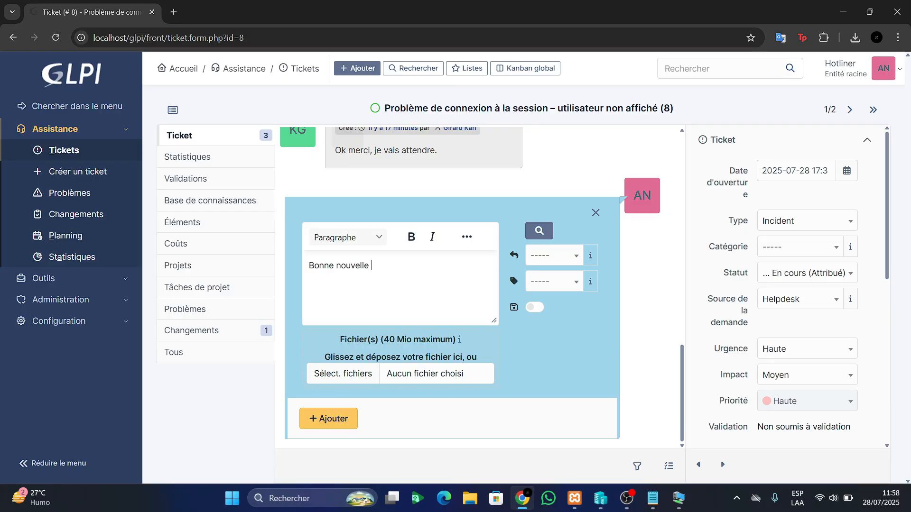
text(Monsieur Karl)
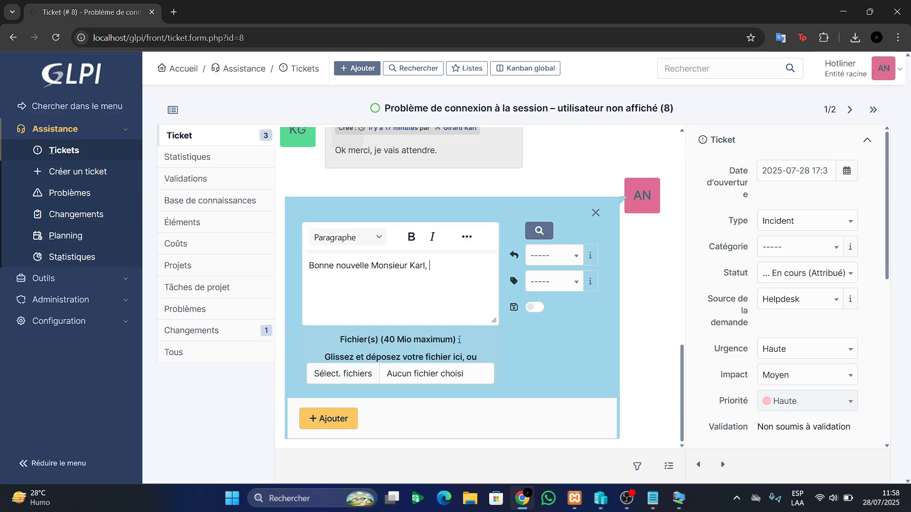
text(,)
key(Return)
key(Return)
Add the paragraph "Votre PC il est parfait, par contre notre technicien a trouve un autre probleme qui a ete resolu aussi." to the solution
text(V)
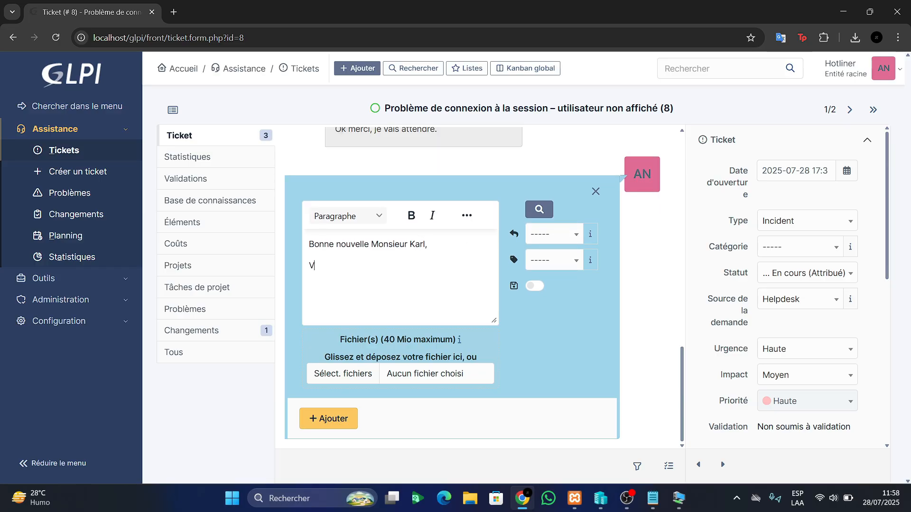
text(otre PC il est parfait)
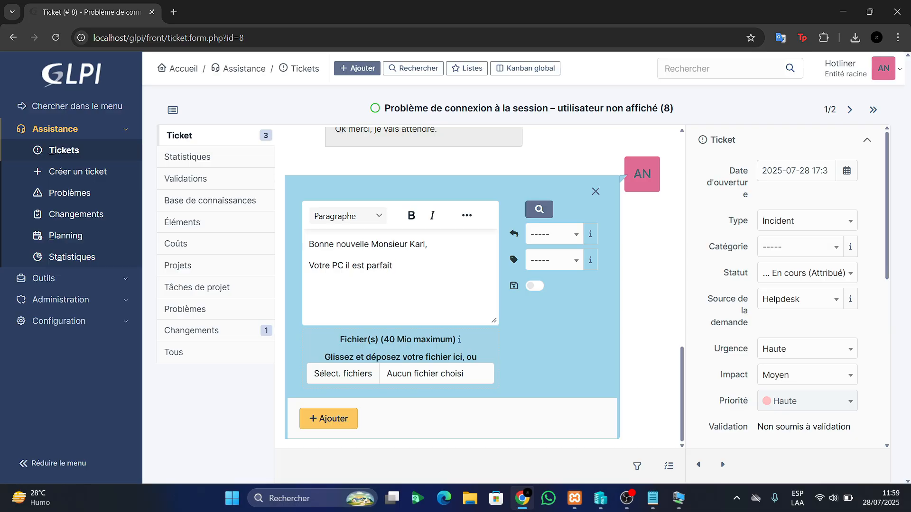
text(, par contre notre techn)
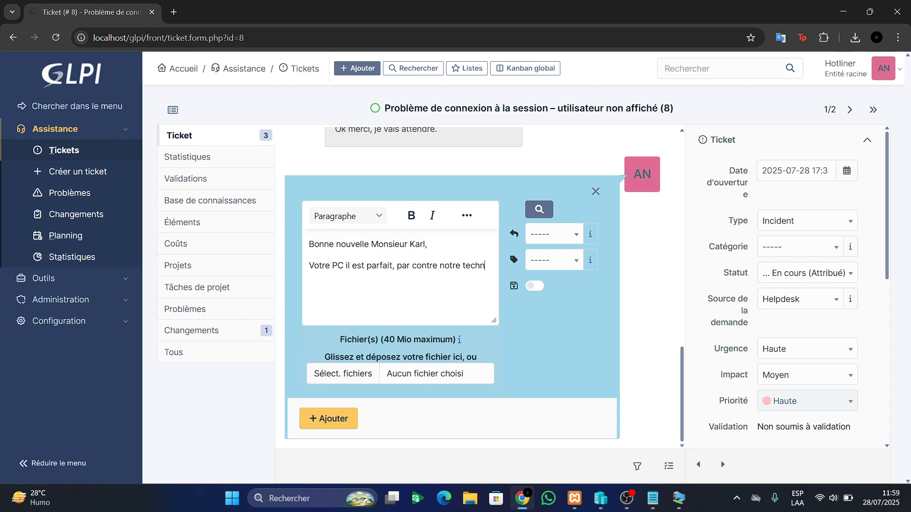
text(icien a)
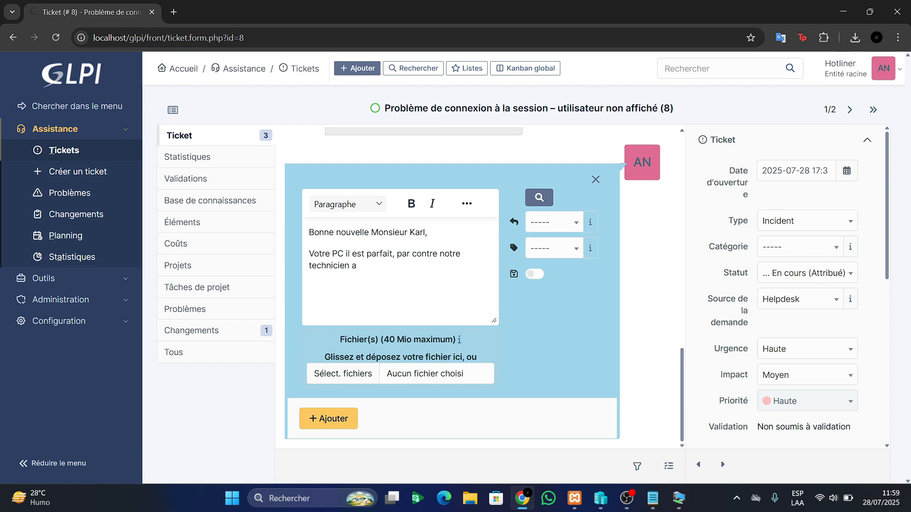
text( trouve un autre probleme qui )
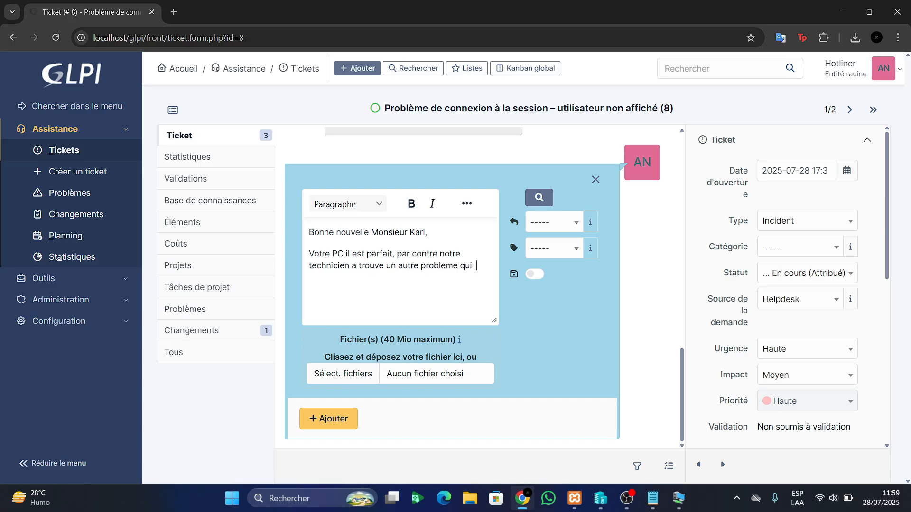
text(a ete re)
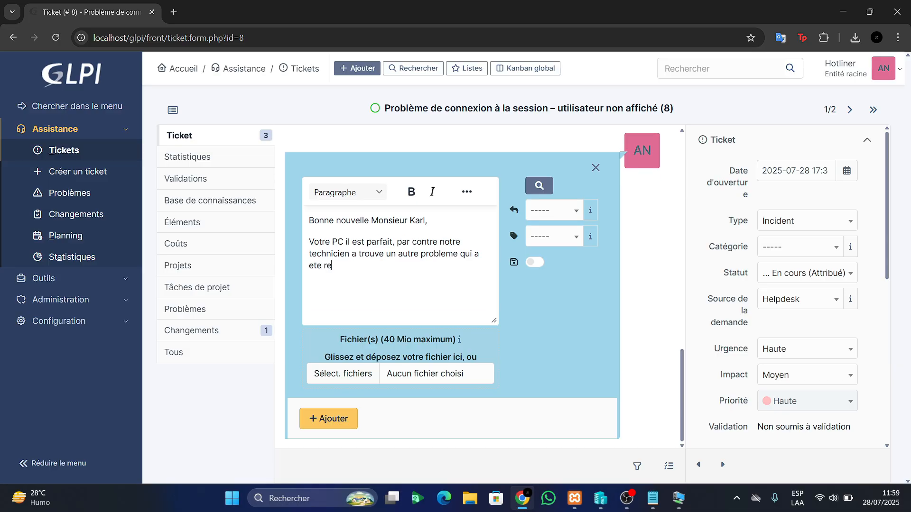
text(solu ausii)
key(BackSpace)
text(si.)
Add the paragraph "Donc, si vouz avez de question ou de probleme n'hesitez pas a nous contacter." to the solution, followed by a new paragraph
key(Return)
text(Donc)
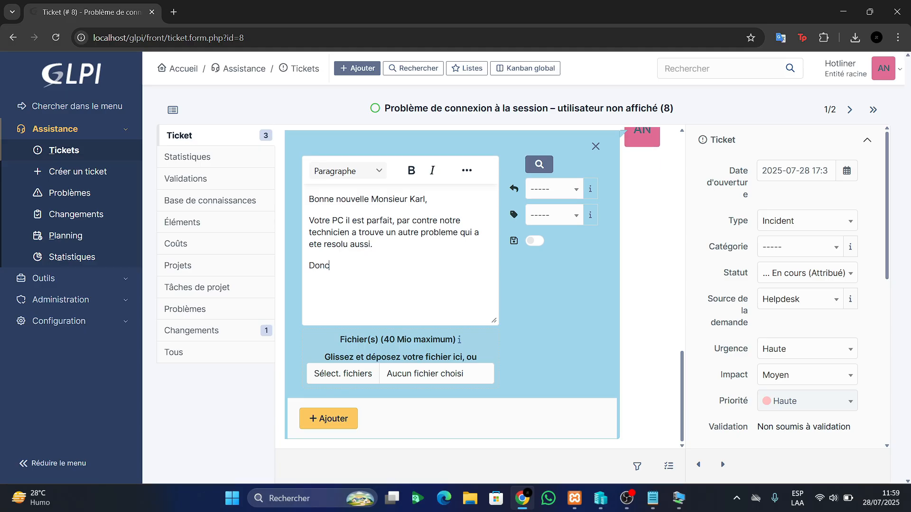
text(, si vos uz avez de question au)
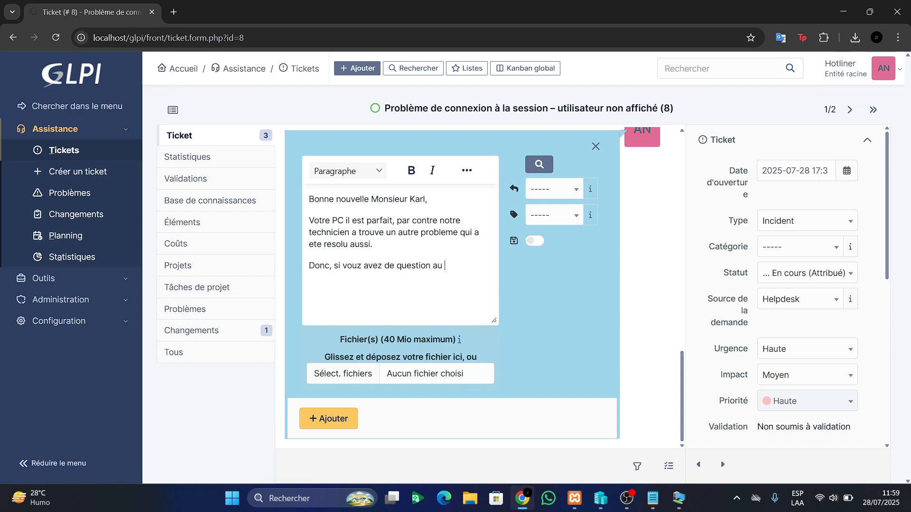
key(BackSpace)
key(BackSpace)
key(BackSpace)
text(ou de probleme )
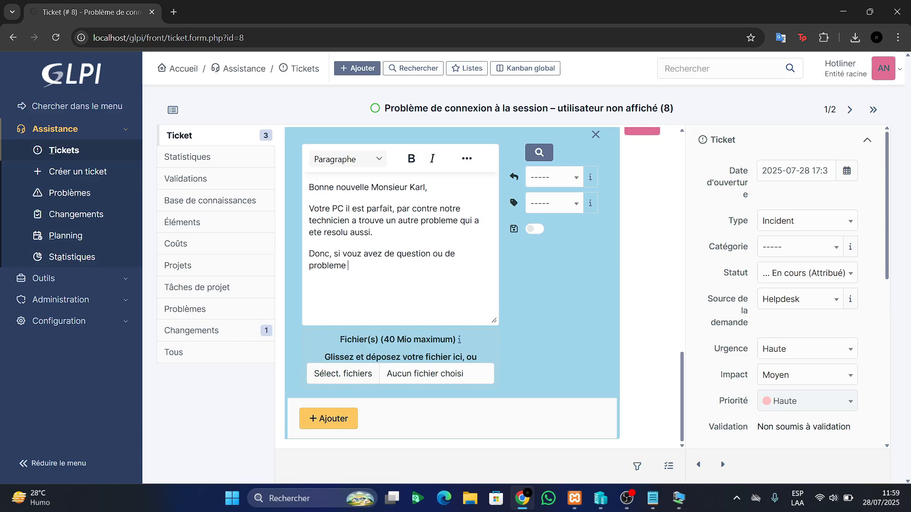
text(n'hesitex)
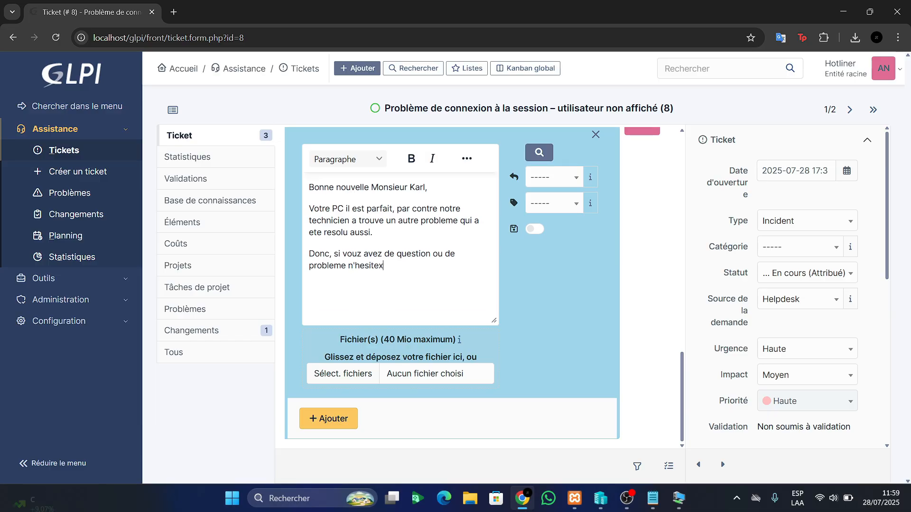
key(BackSpace)
text(z pas a nous con)
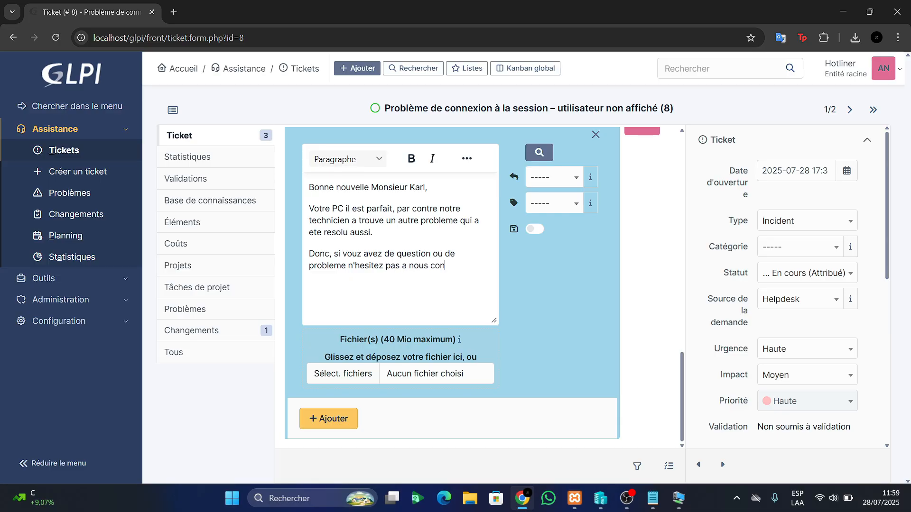
text(tacter.)
key(Return)
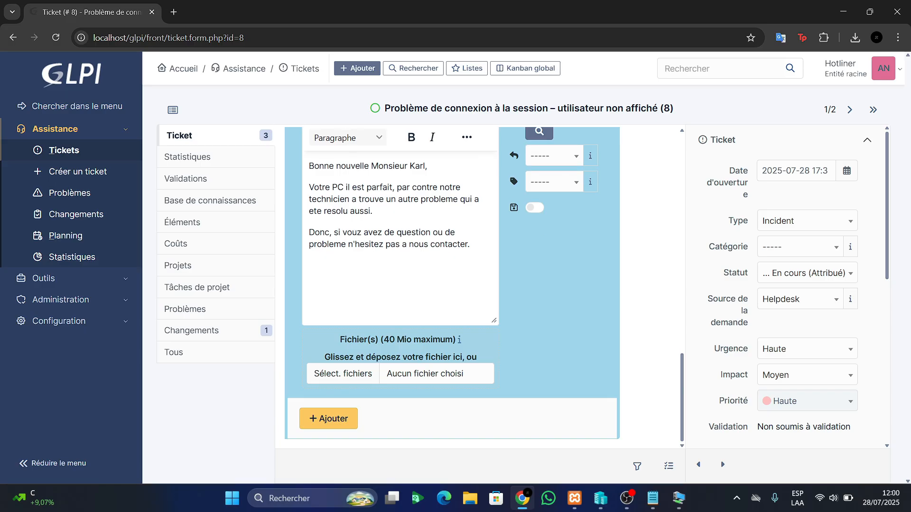
text(Merci beacoup et bonne)
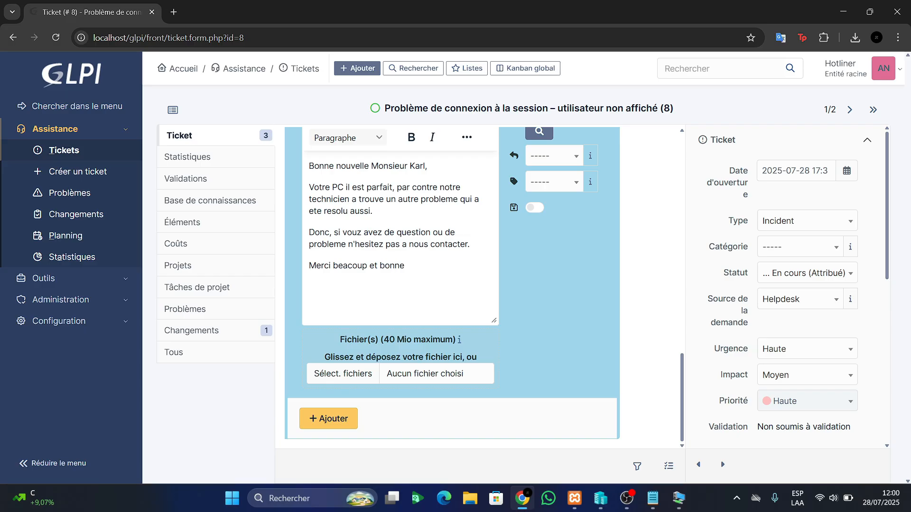
key(BackSpace)
key(BackSpace)
key(BackSpace)
key(BackSpace)
key(BackSpace)
key(BackSpace)
key(BackSpace)
key(BackSpace)
key(BackSpace)
key(BackSpace)
key(BackSpace)
key(BackSpace)
key(BackSpace)
key(BackSpace)
key(BackSpace)
key(BackSpace)
key(BackSpace)
key(BackSpace)
key(BackSpace)
key(BackSpace)
key(BackSpace)
key(Return)
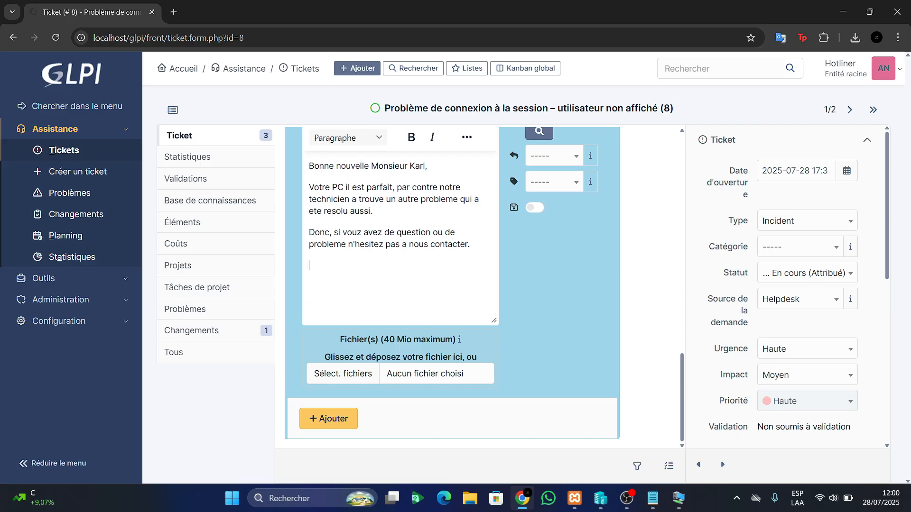
Close the solution with "Bonne journee." and add it to the ticket
text(Bonne H)
key(BackSpace)
text(journee.)
click(329, 418)
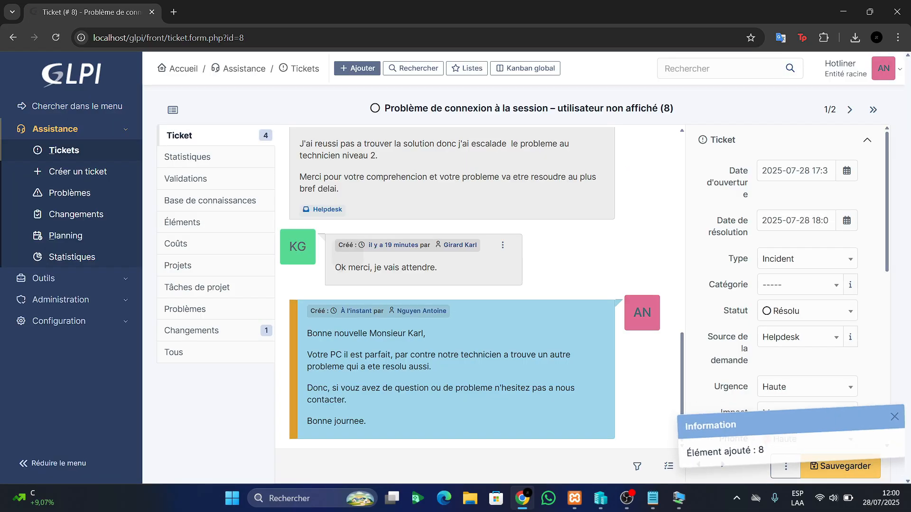
Check the posted solution and the ticket details, and log out of the hotliner account
scroll(480, 287, up, 2)
scroll(788, 285, down, 3)
scroll(480, 287, down, 2)
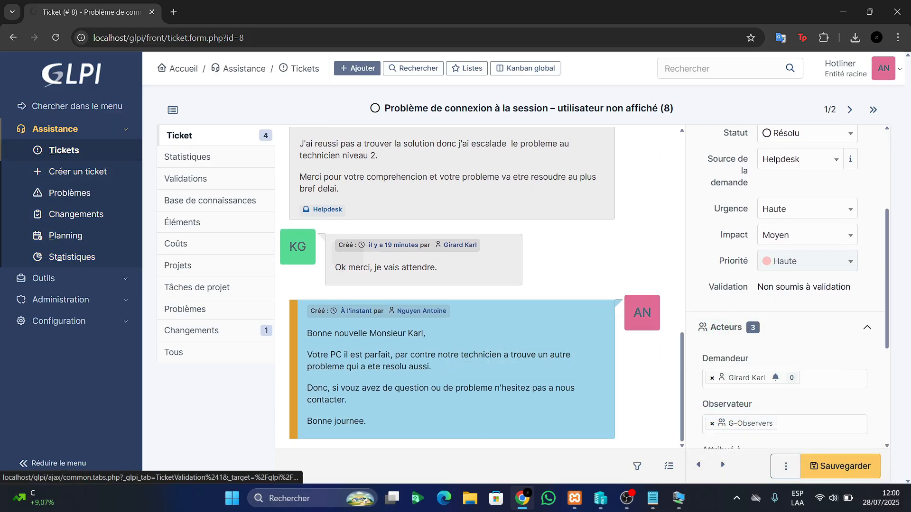
click(884, 67)
click(847, 277)
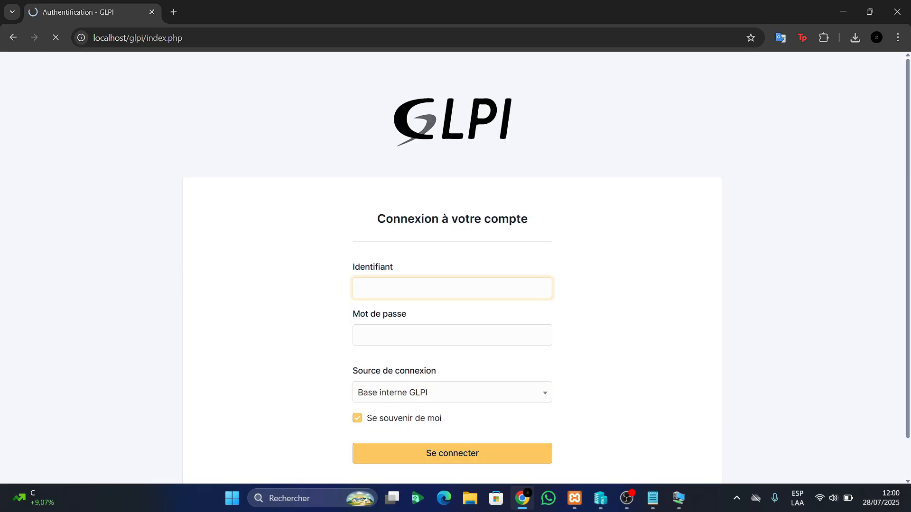
Copy the ticket requester's login from the G-Users list in structure_glpi_demo.txt into the Identifiant field of the GLPI login page
key(alt+Tab)
scroll(298, 260, up, 1)
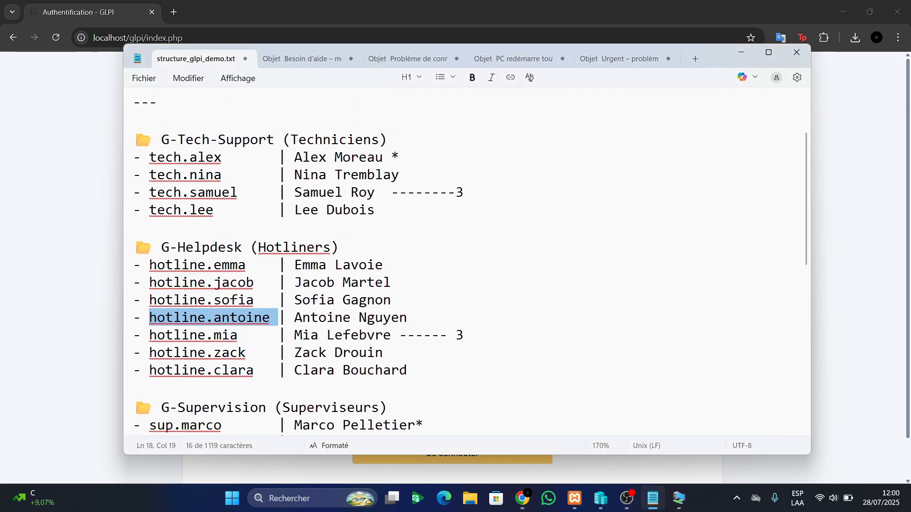
scroll(298, 261, down, 4)
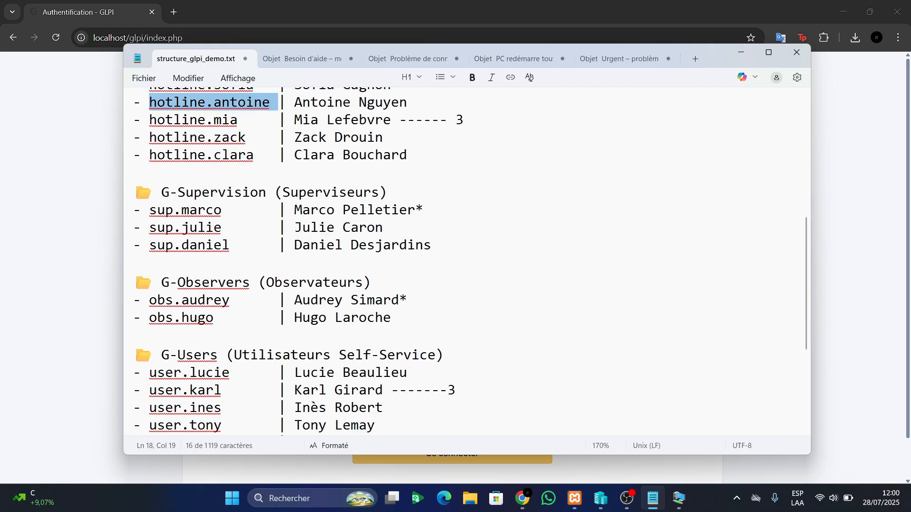
drag(222, 391, 149, 391)
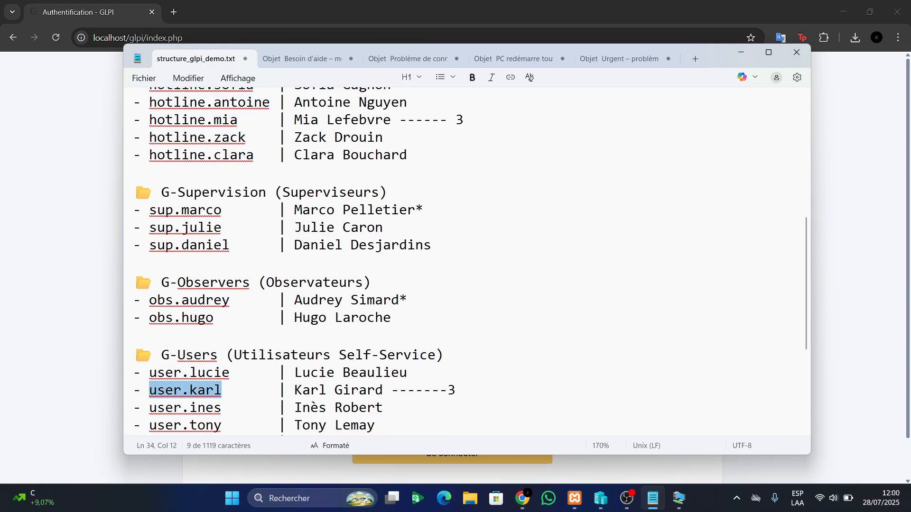
key(ctrl+c)
key(alt+Tab)
key(ctrl+v)
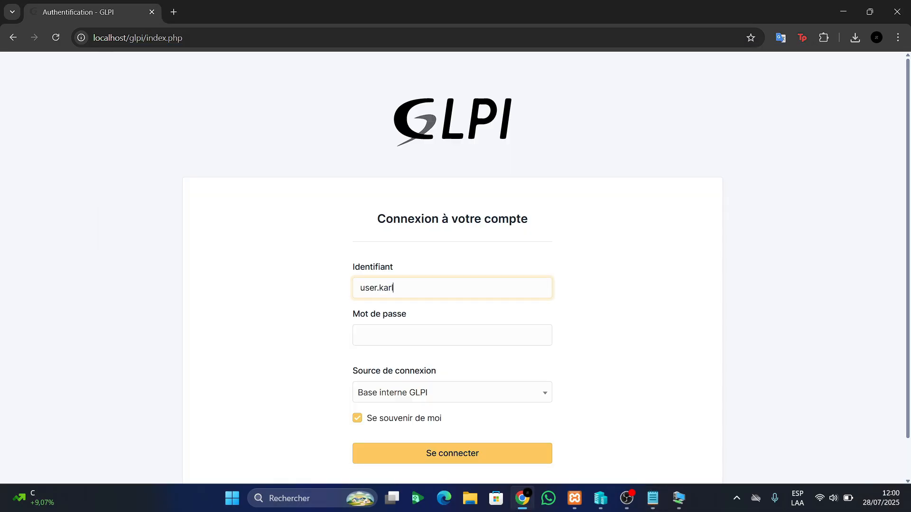
Enter the account password in the Mot de passe field and sign in as the client
key(Tab)
text(a)
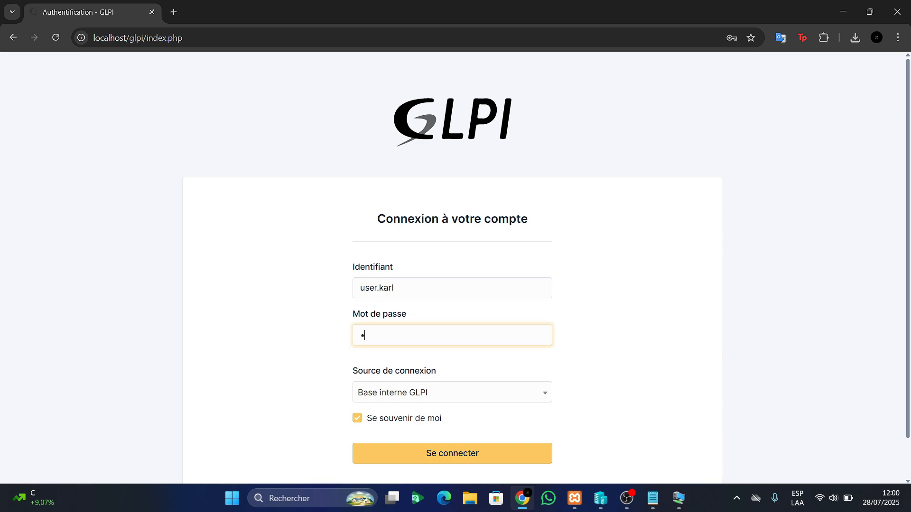
text(•••••)
key(Return)
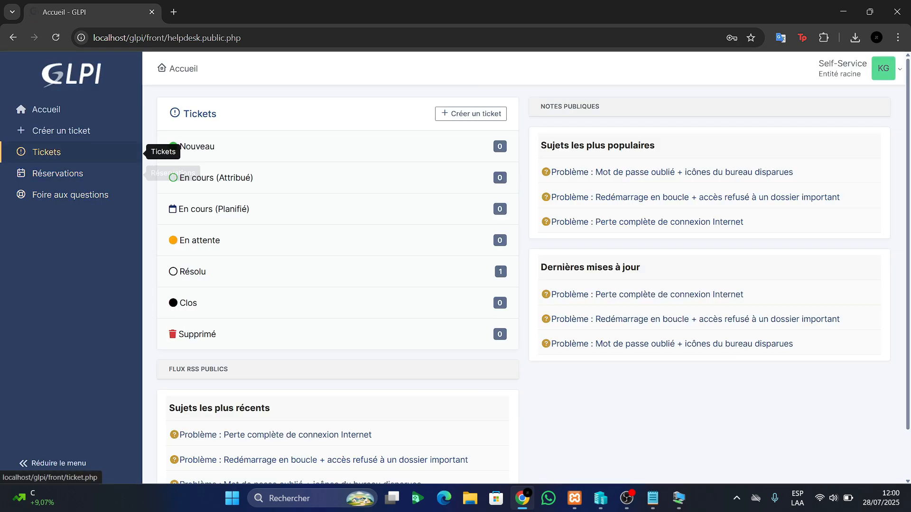
Look over the self-service home page and open the ticket "Problème de connexion à la session – utilisateur non affiché" from the client's ticket list
scroll(665, 332, down, 2)
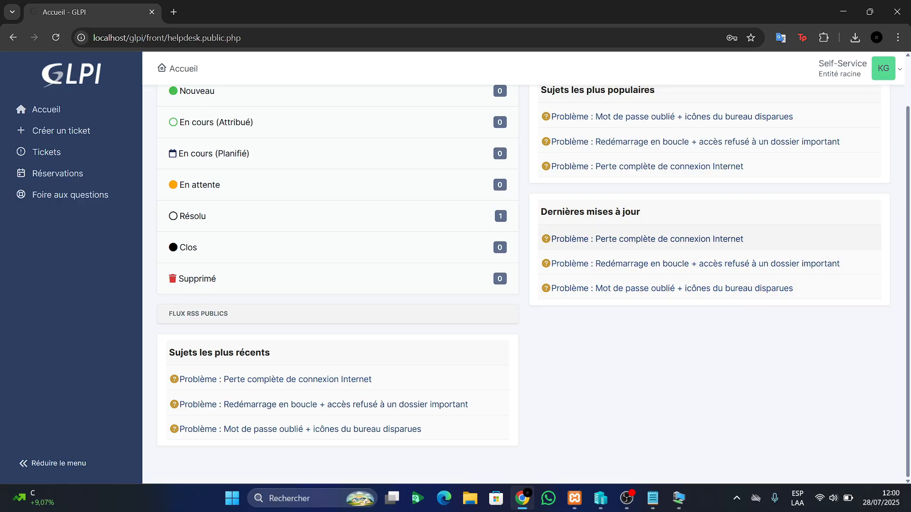
scroll(664, 189, up, 2)
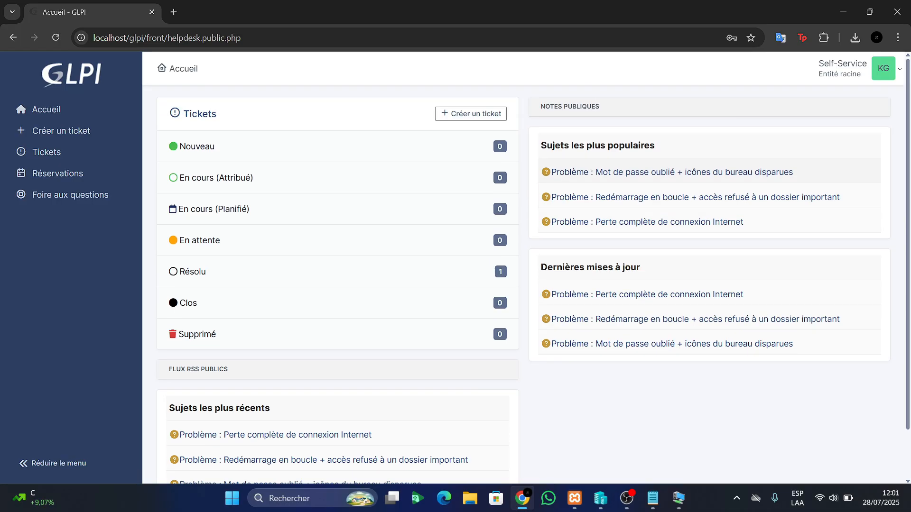
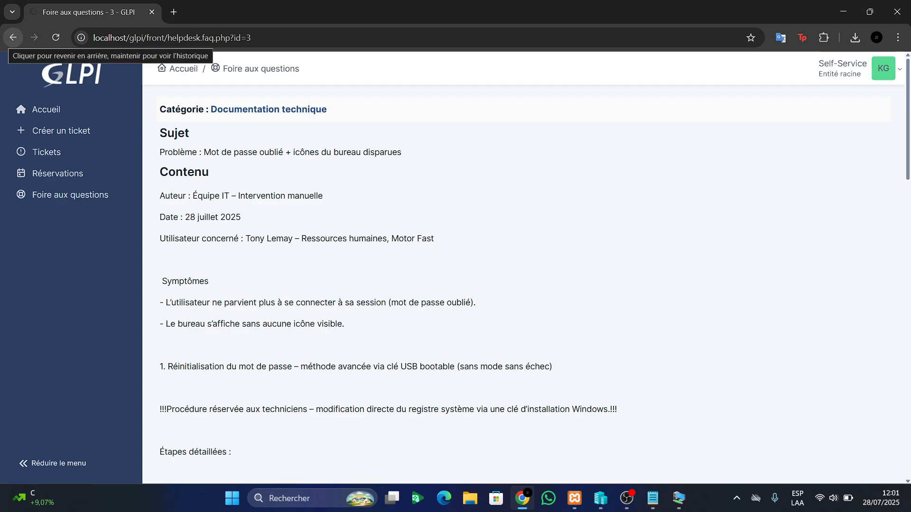
click(62, 131)
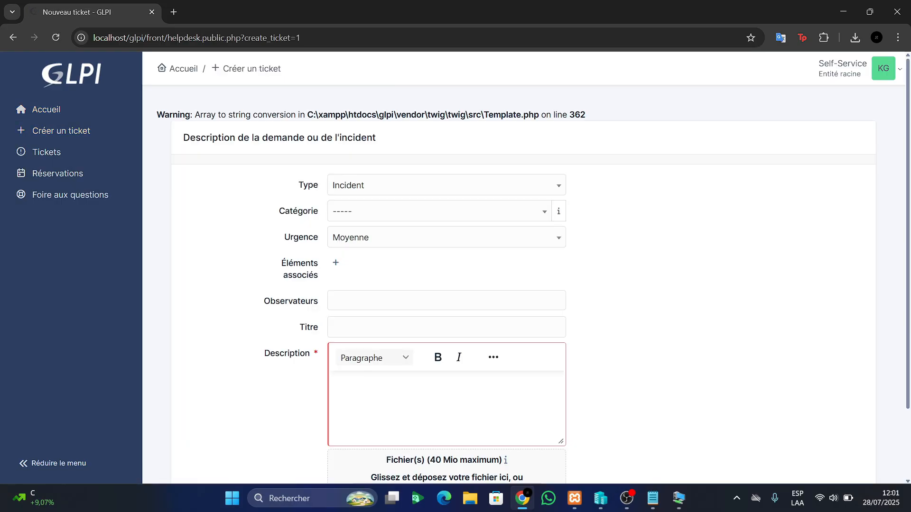
click(135, 152)
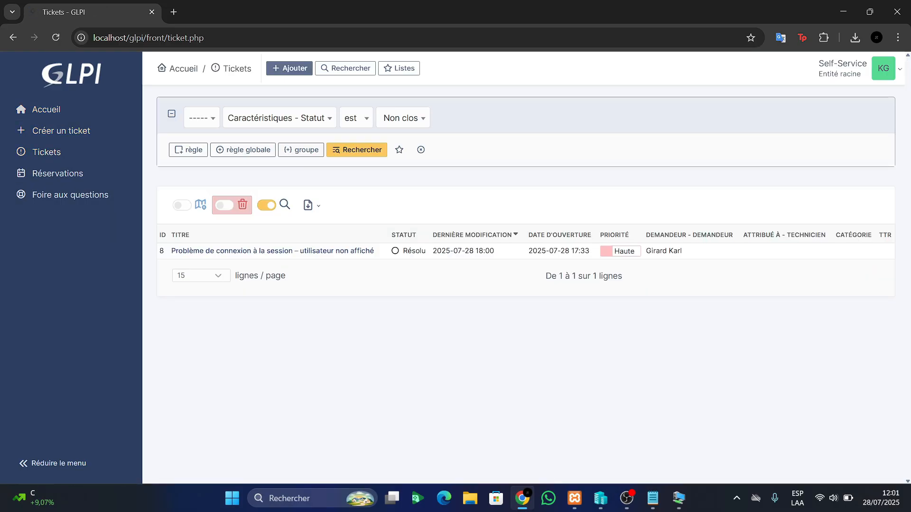
click(370, 250)
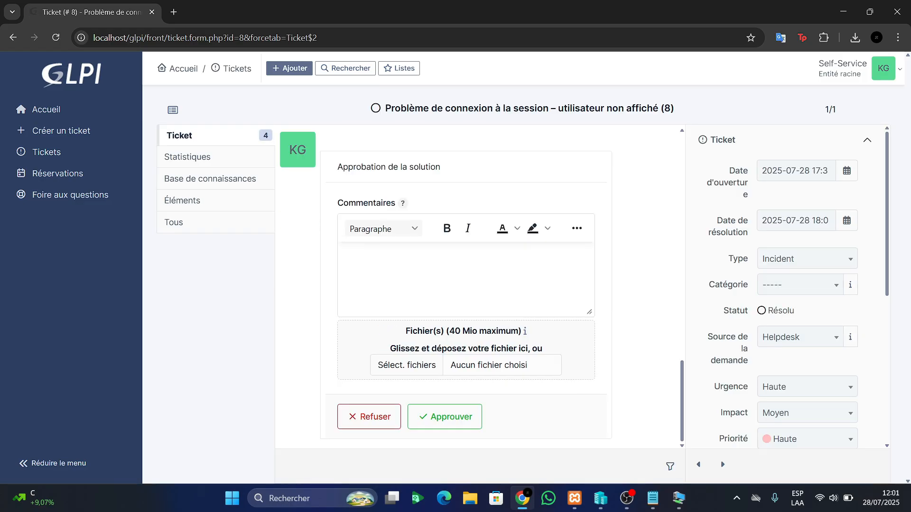
Read through the ticket's conversation and check the client's PC in the remote desktop session, returning to the solution approval form
scroll(474, 284, up, 6)
scroll(474, 285, down, 6)
click(679, 498)
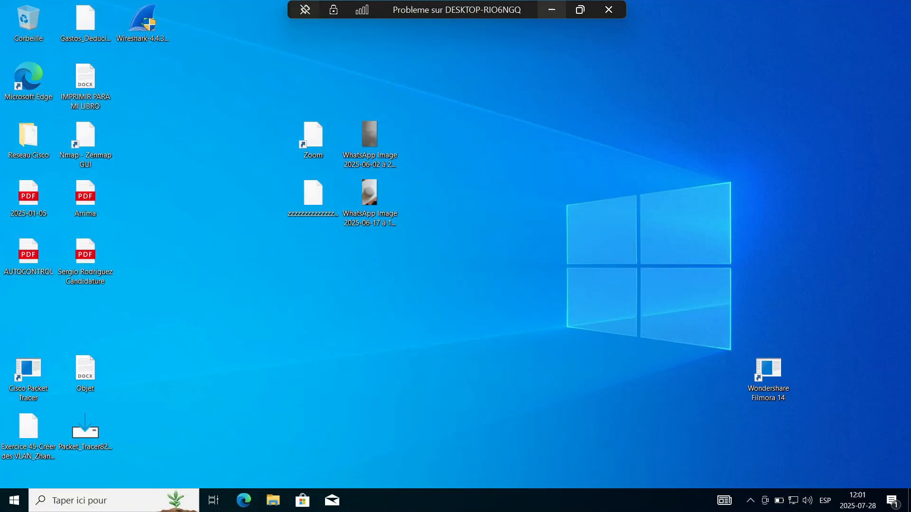
click(552, 10)
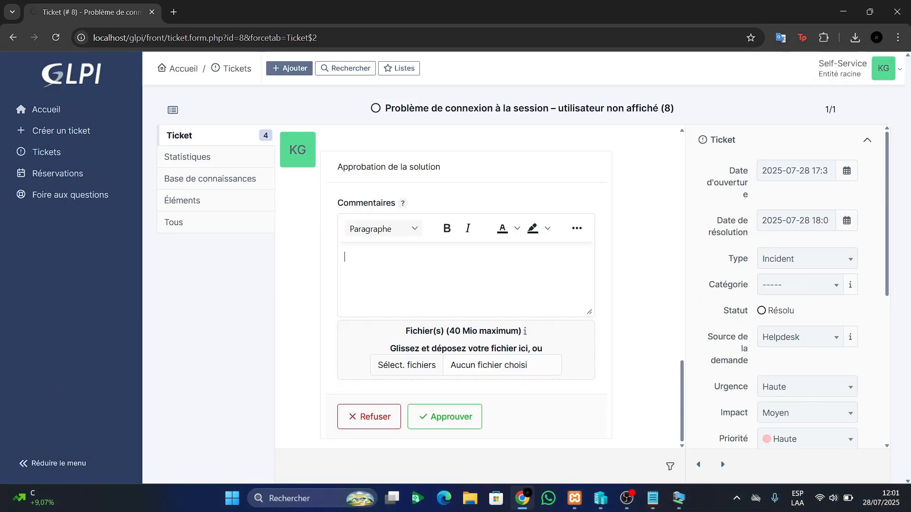
Start the approval comment with "Ok merci et je savais pas sur le deuxieme probleme." followed by a new paragraph
text(Ok me)
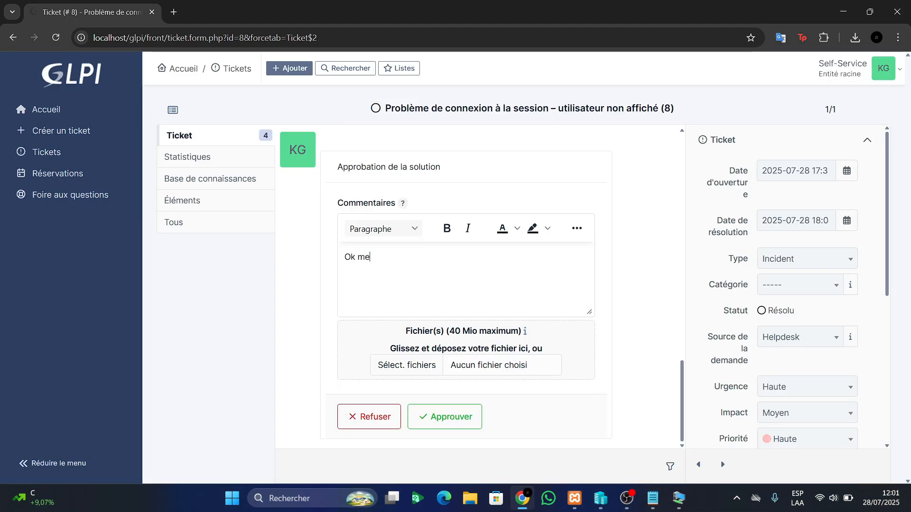
text(rci et je savais pas sut)
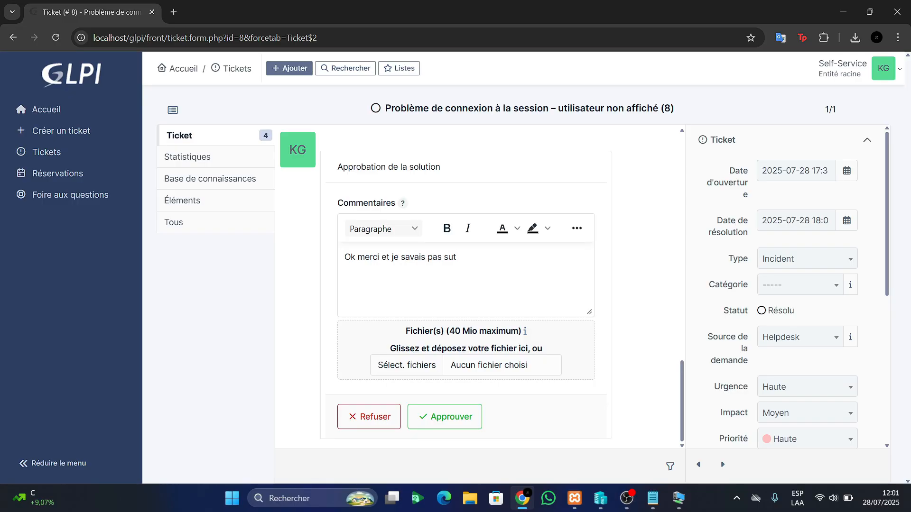
key(BackSpace)
text(r le deuxieme probleme)
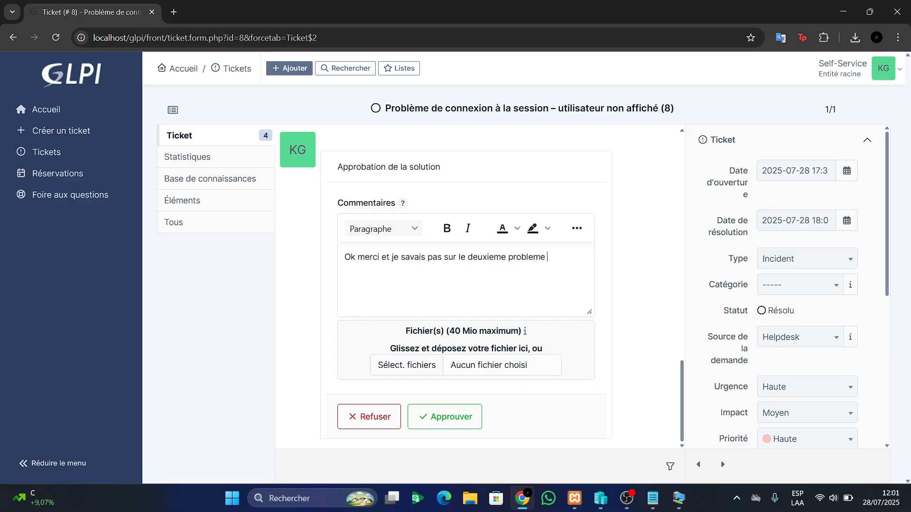
key(BackSpace)
text(.)
key(Return)
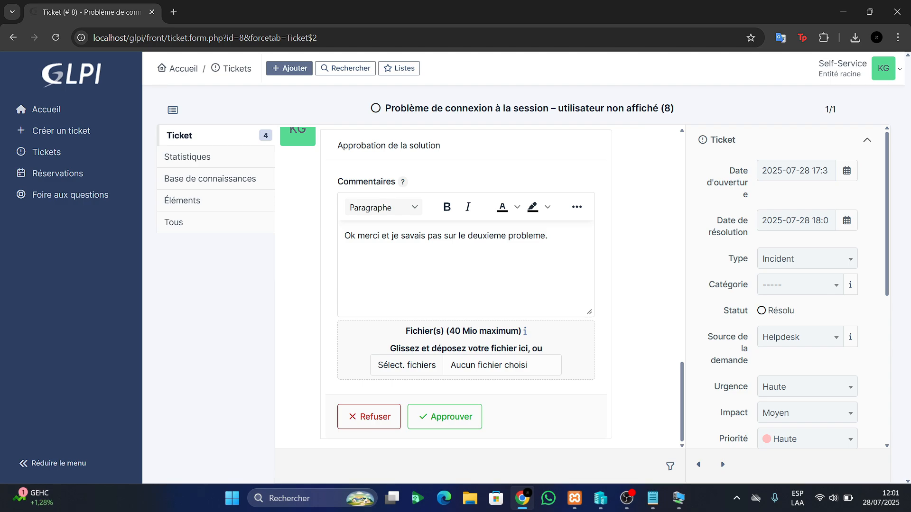
Complete the comment with "A ce moment la , mon PC est fontionnel." and approve the solution
text(A ce moment )
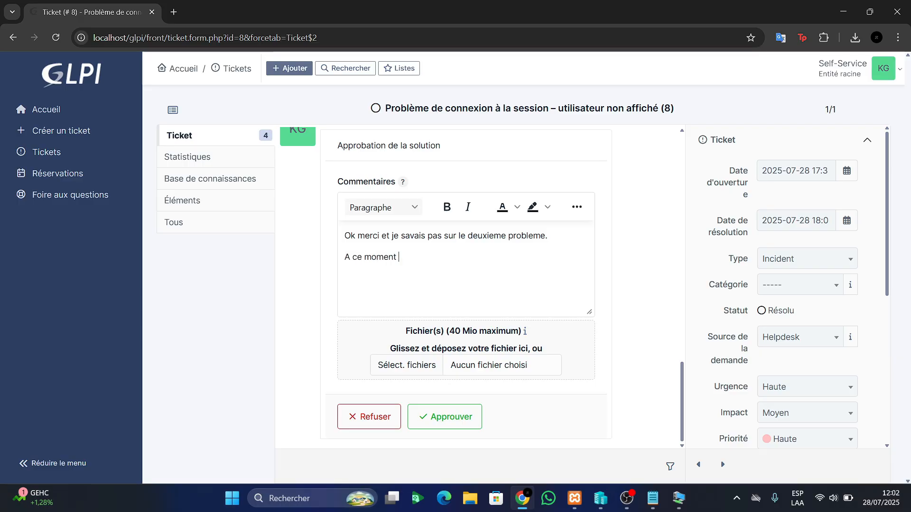
text(la , mon PC  est fontionn)
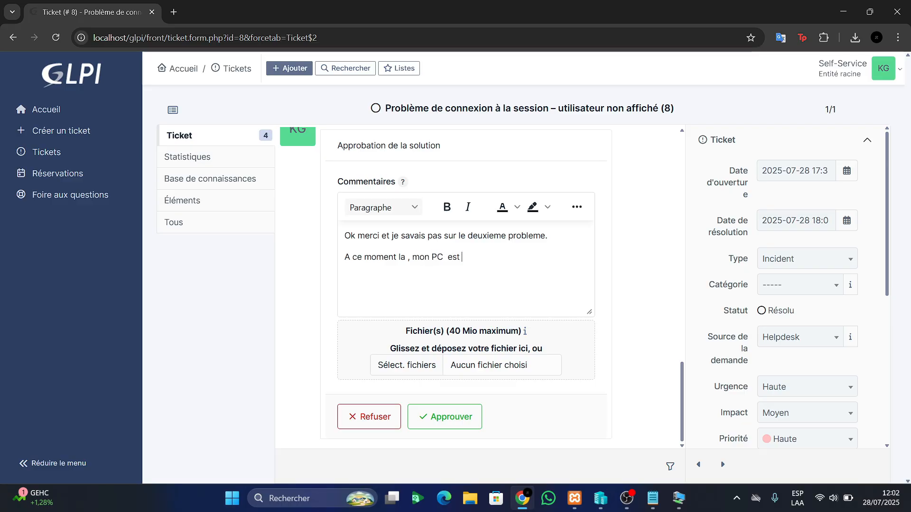
text(el.)
click(445, 417)
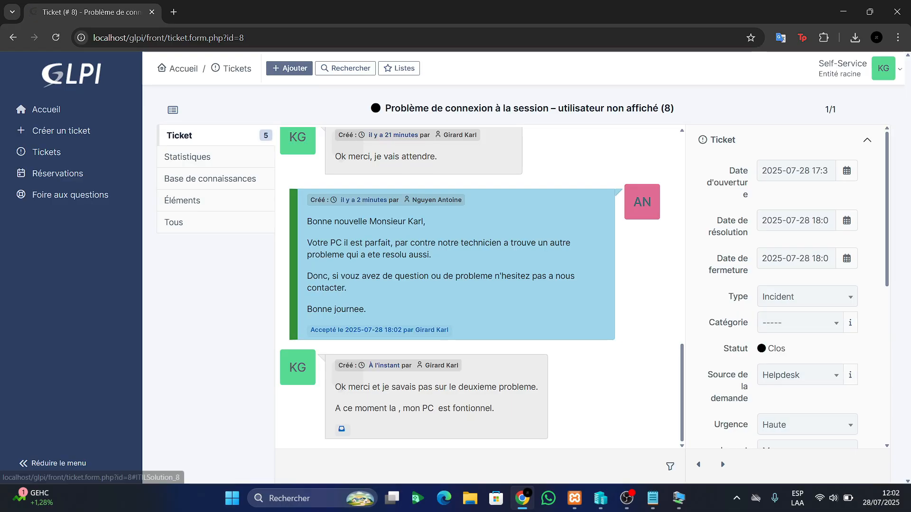
Review the whole conversation of the session connection ticket and open the self-service FAQ
scroll(480, 287, up, 7)
scroll(480, 288, up, 5)
scroll(480, 287, down, 12)
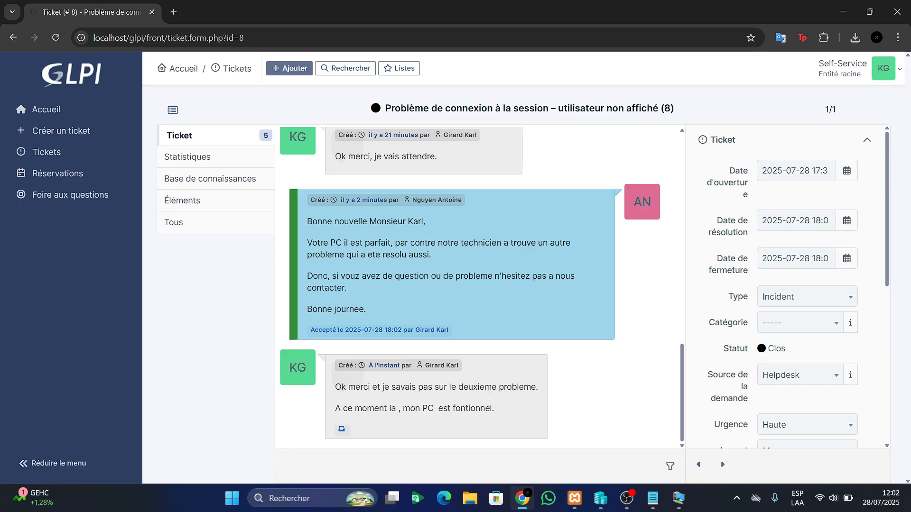
scroll(479, 284, up, 10)
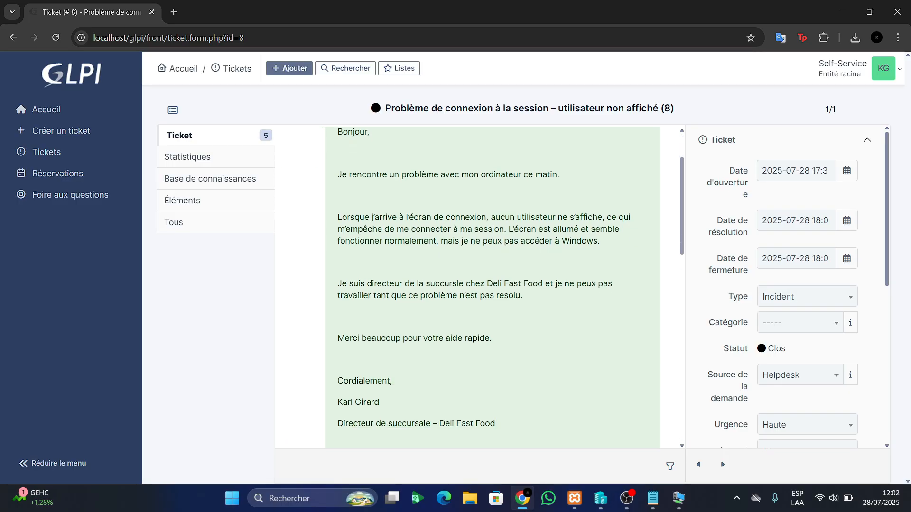
scroll(479, 284, down, 10)
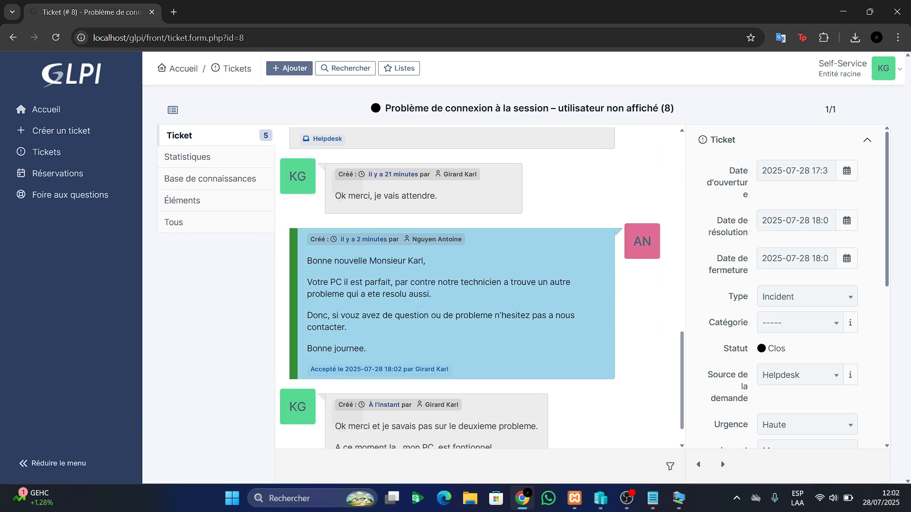
scroll(479, 284, down, 1)
click(126, 194)
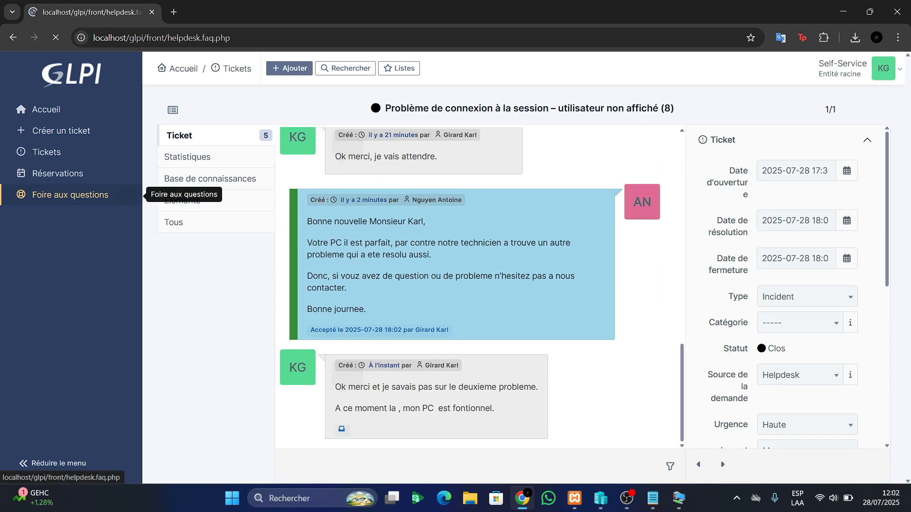